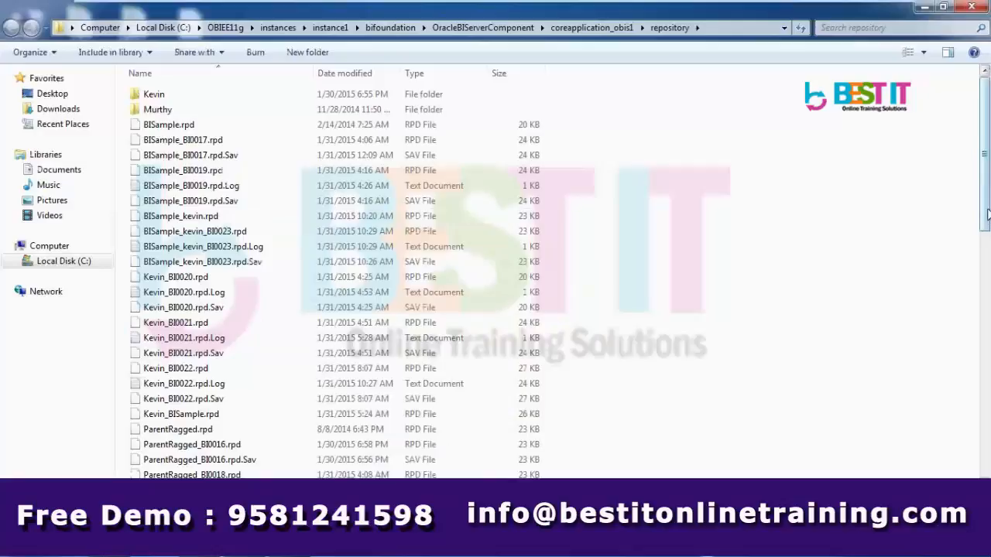
Copy BISample_kevin.rpd from Explorer and paste the copy onto the desktop
left_click_drag(987, 216, 986, 217)
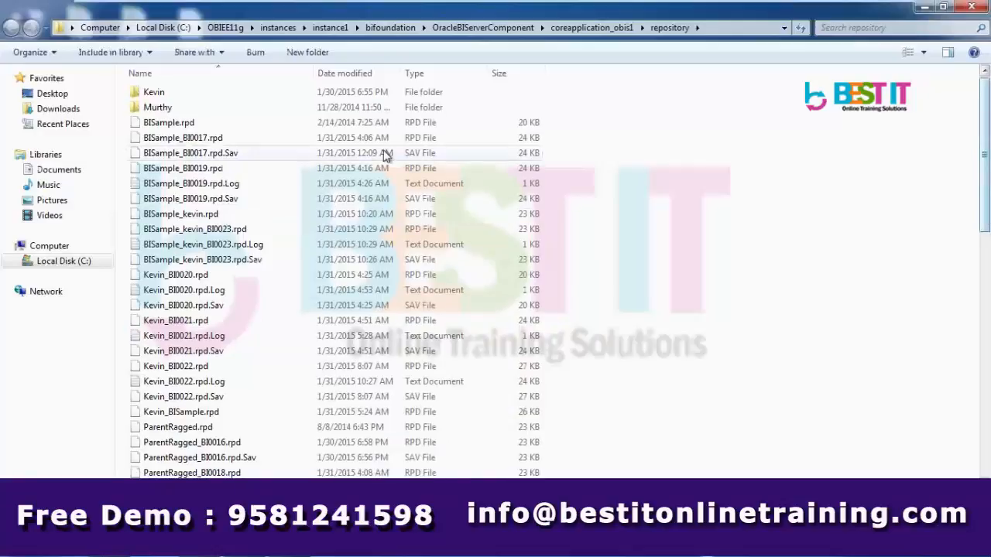
left_click(225, 219)
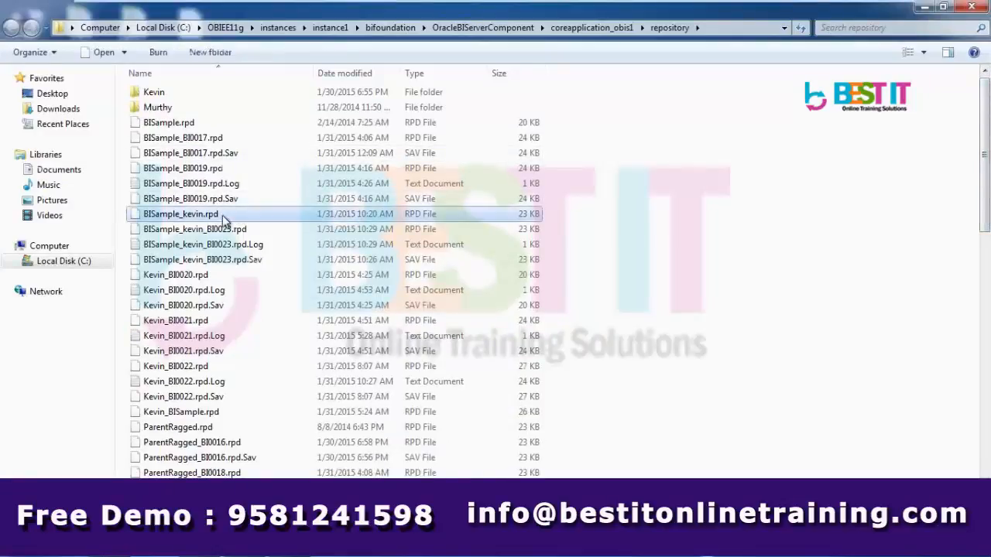
right_click(224, 219)
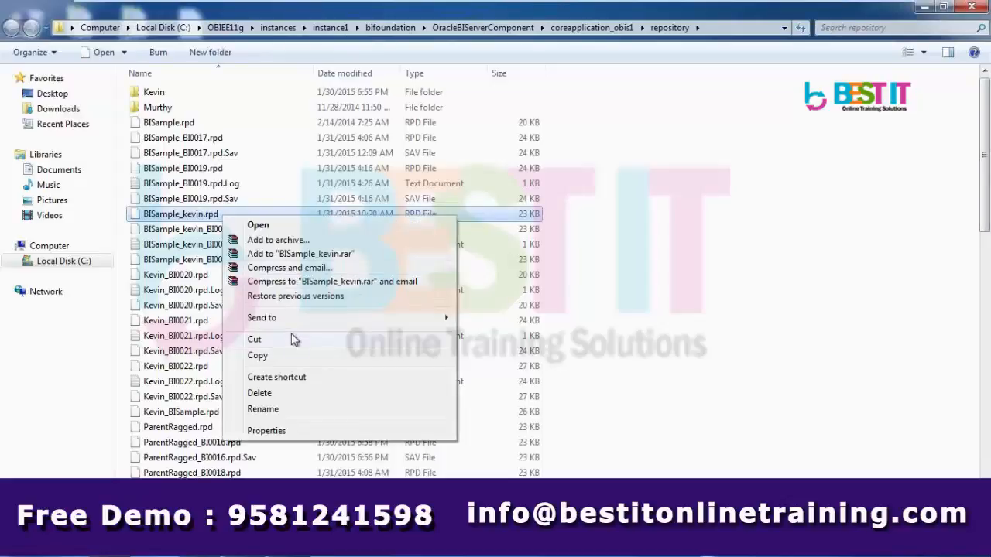
left_click(286, 356)
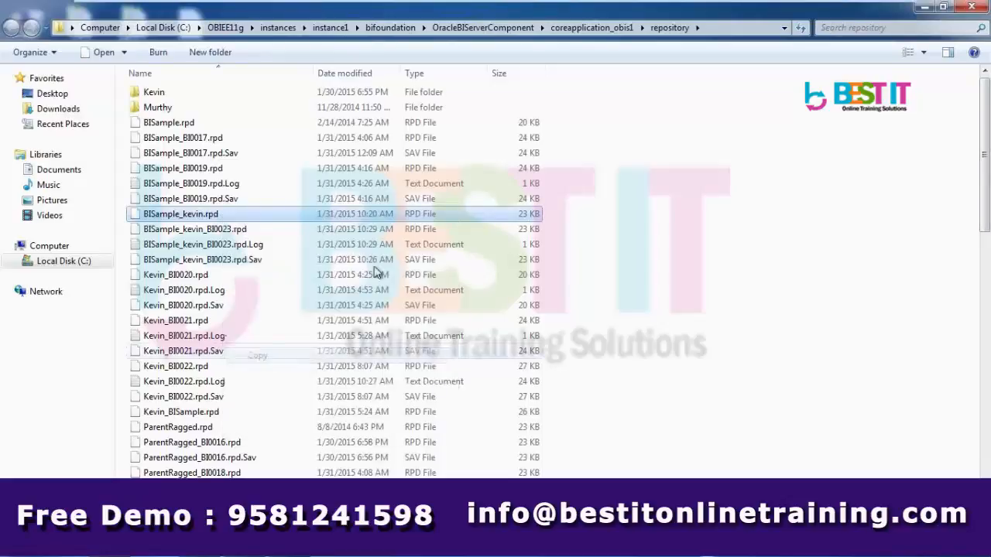
left_click(927, 10)
right_click(628, 231)
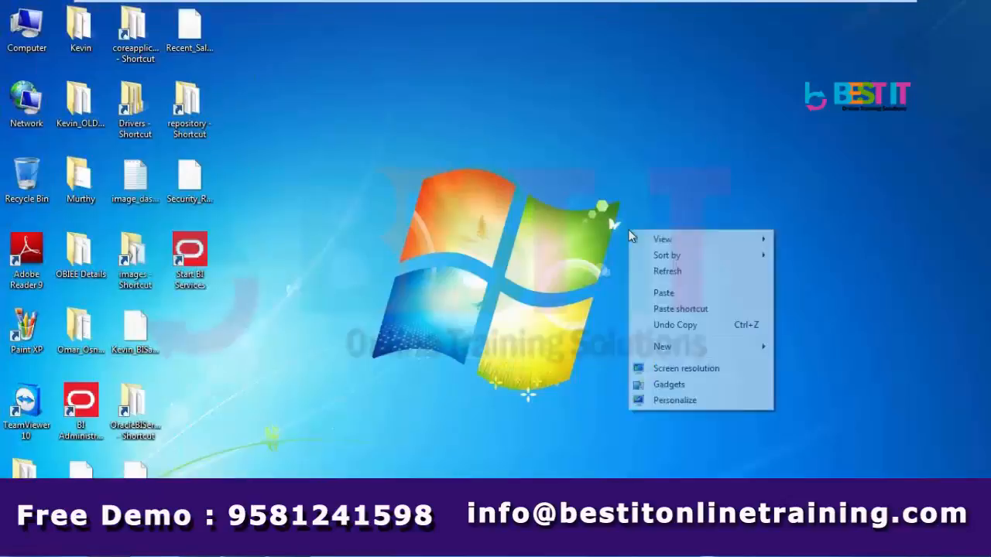
left_click(665, 292)
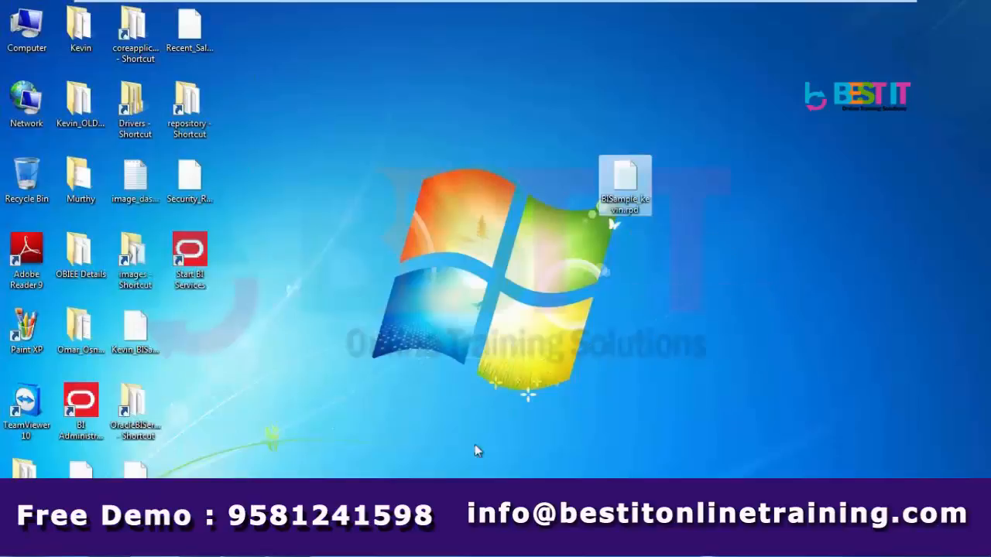
left_click(309, 469)
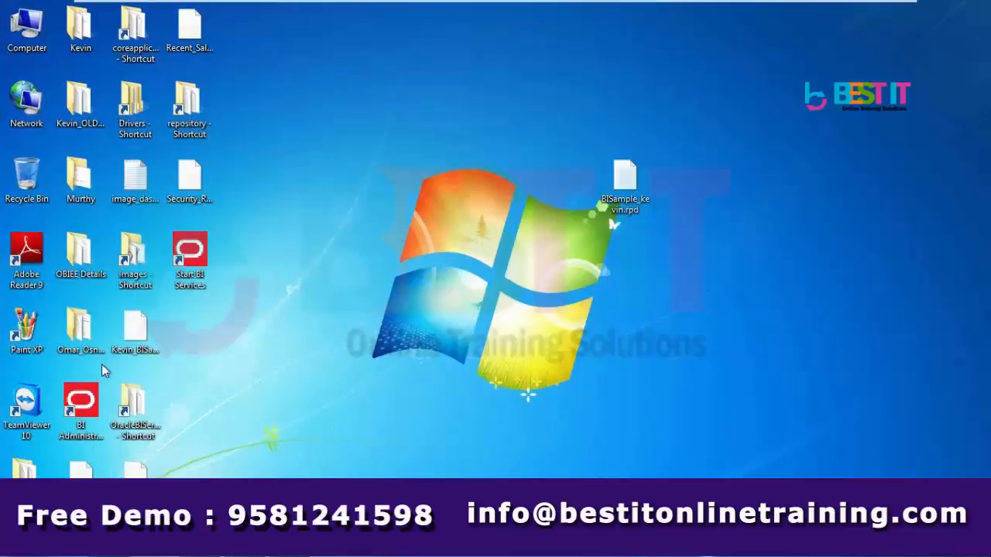
Launch BI Administration, open BISample_kevin.rpd offline with its password, and expand SampleSales and oracle
left_click(85, 415)
double_click(85, 415)
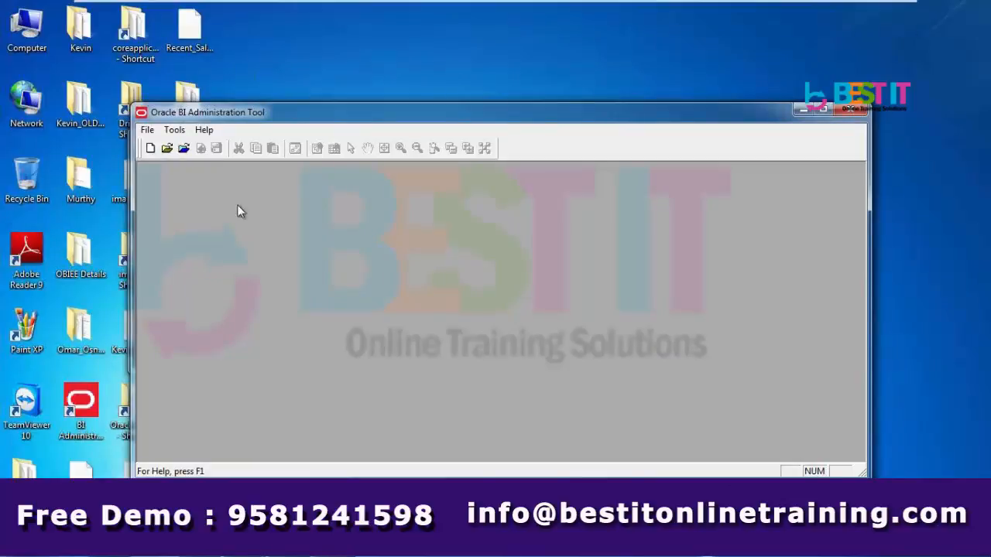
left_click(167, 148)
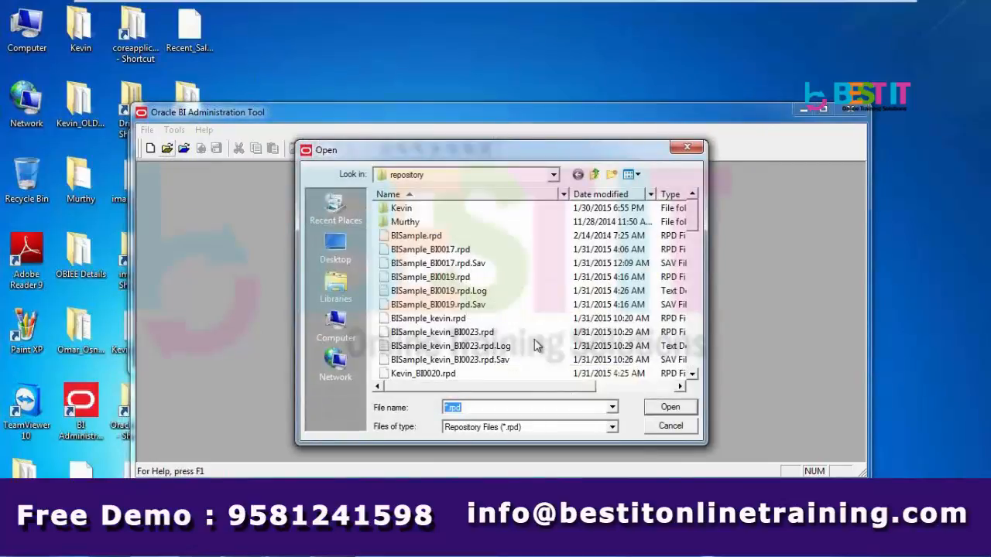
left_click(456, 319)
left_click(656, 409)
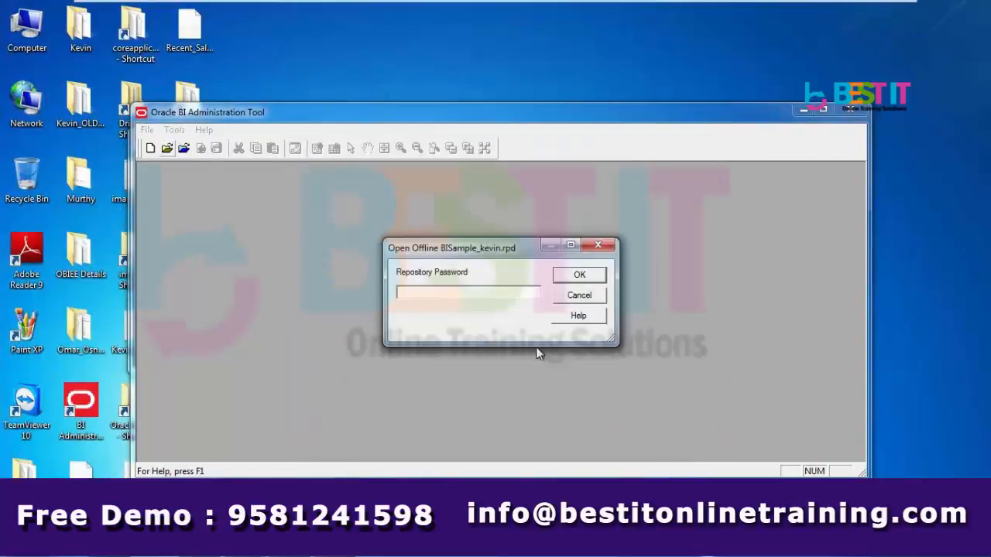
type("•••••••")
key("Return")
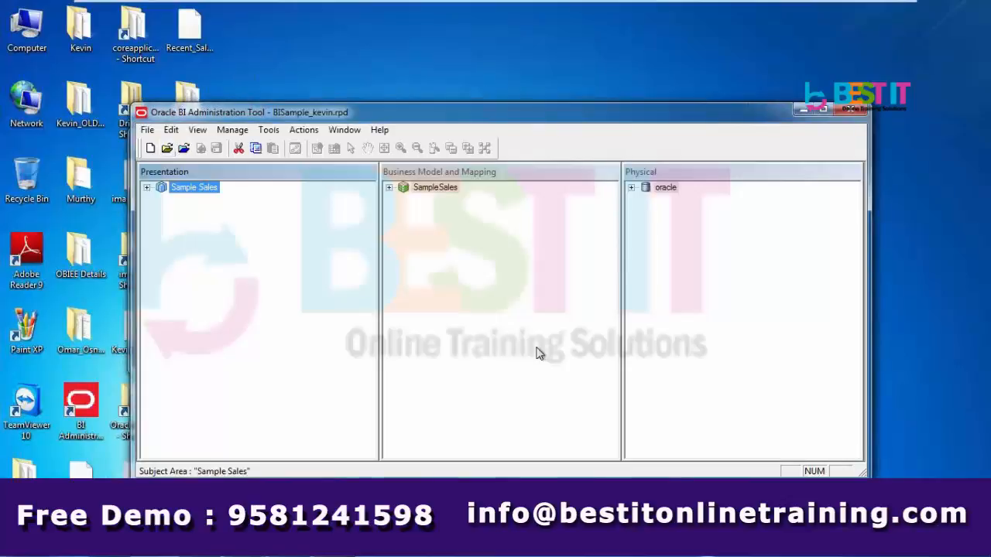
left_click(389, 188)
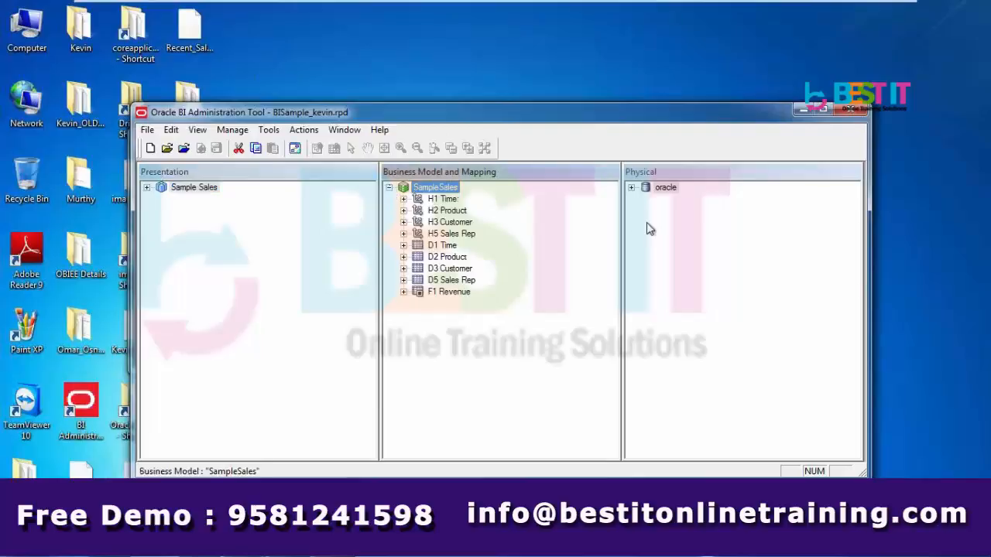
left_click(631, 187)
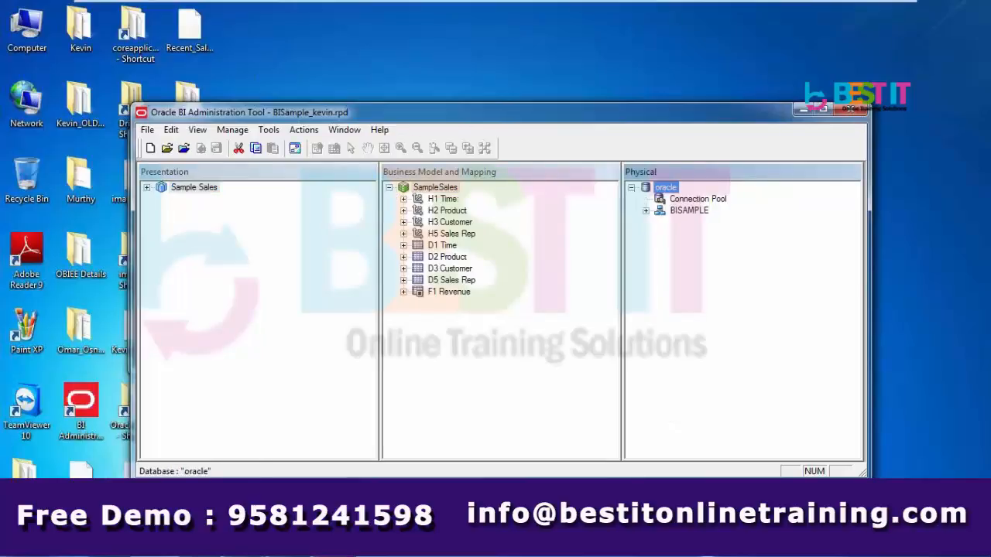
Review the ragged-hierarchy Paint diagram, put it away, and select the oracle Connection Pool
left_click(190, 548)
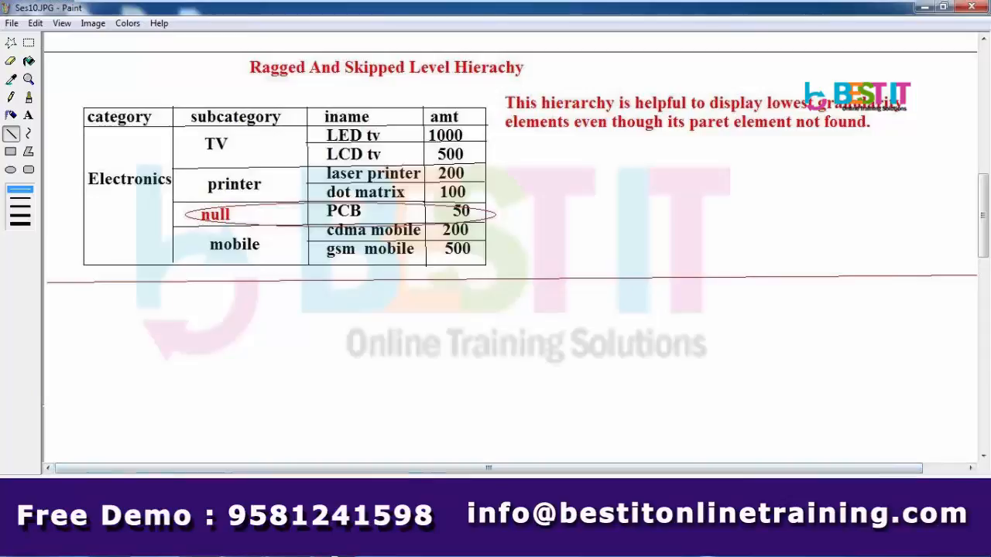
left_click(336, 548)
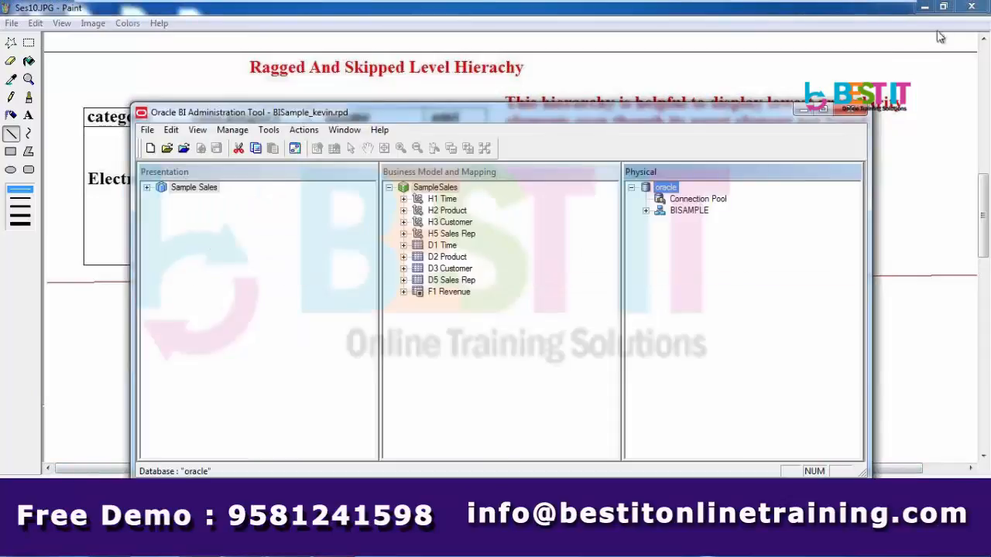
left_click(926, 13)
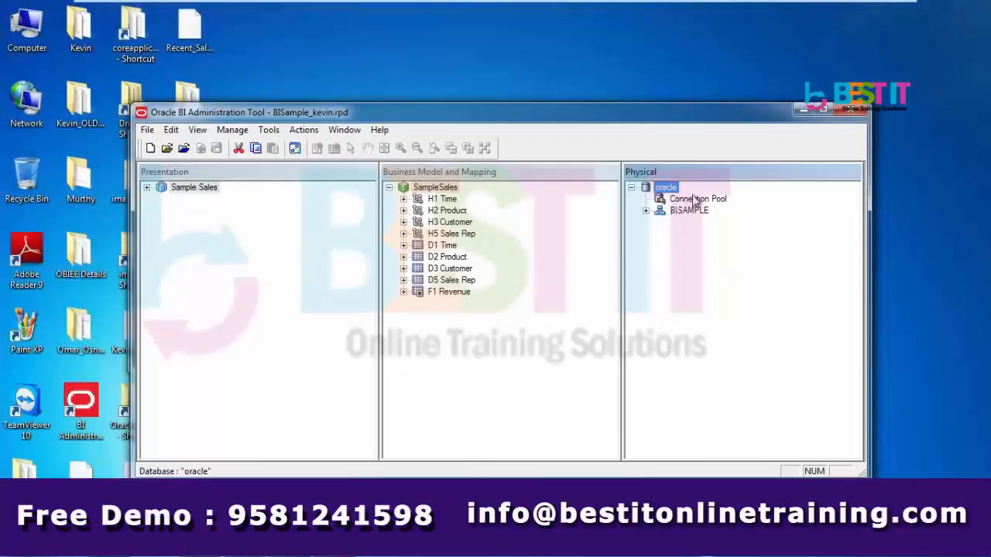
left_click(694, 199)
Import the SAMP_PRODUCTS_DR table from the BISAMPLE schema through the Connection Pool's Import Metadata
right_click(695, 200)
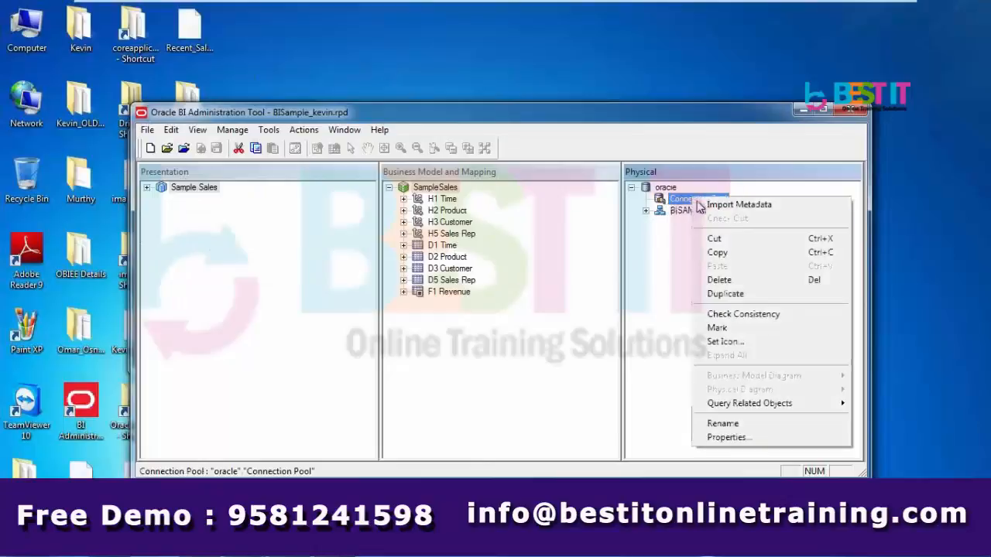
left_click(738, 205)
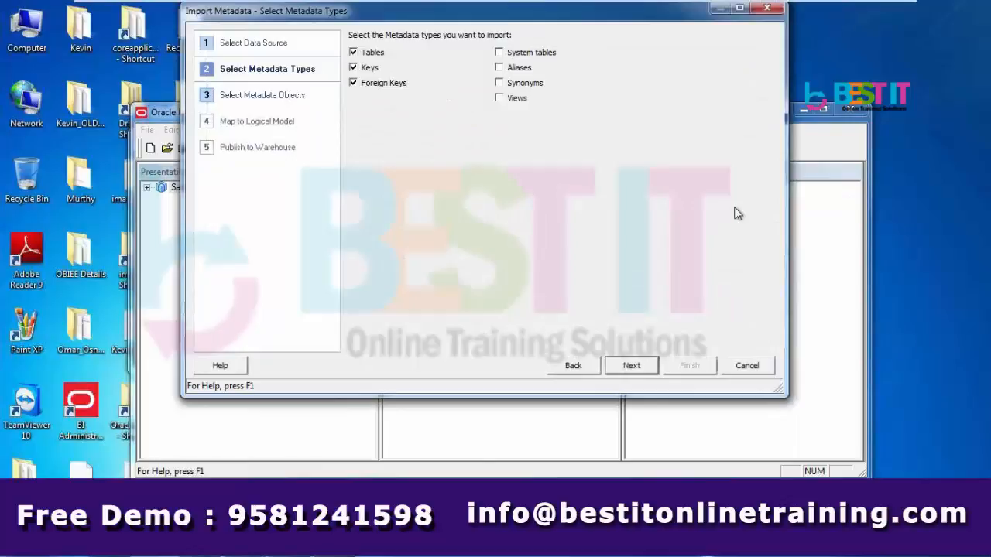
left_click(631, 366)
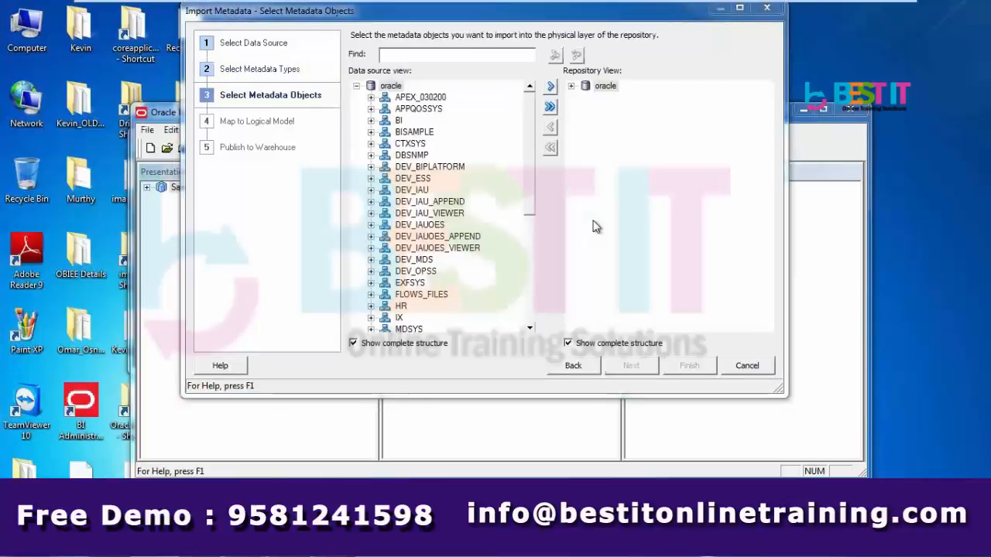
left_click(371, 132)
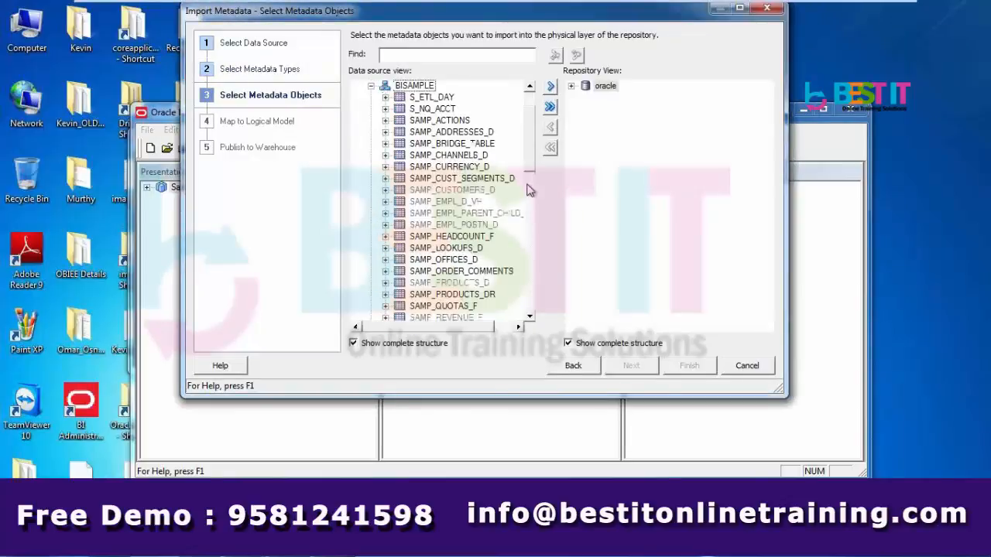
scroll(531, 151, "down", 1)
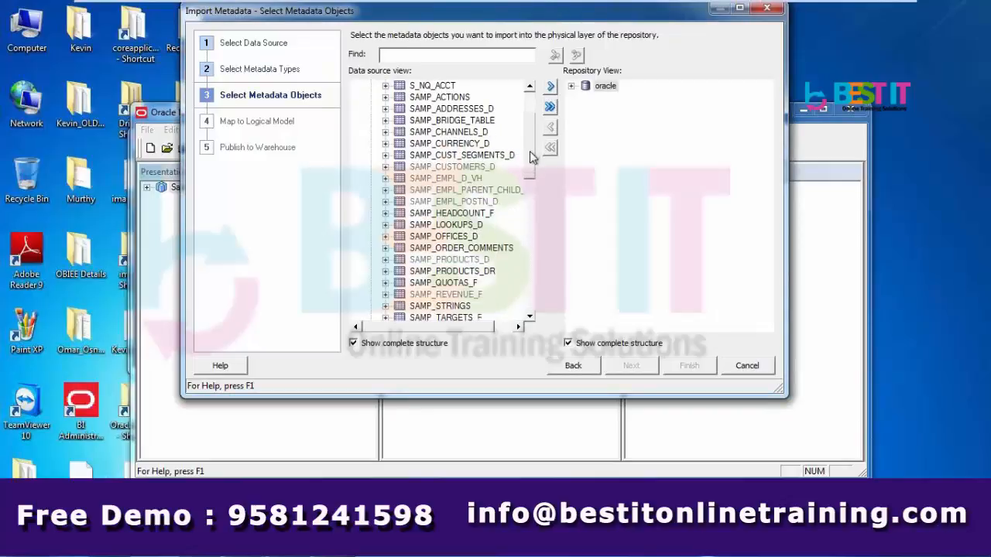
left_click(467, 271)
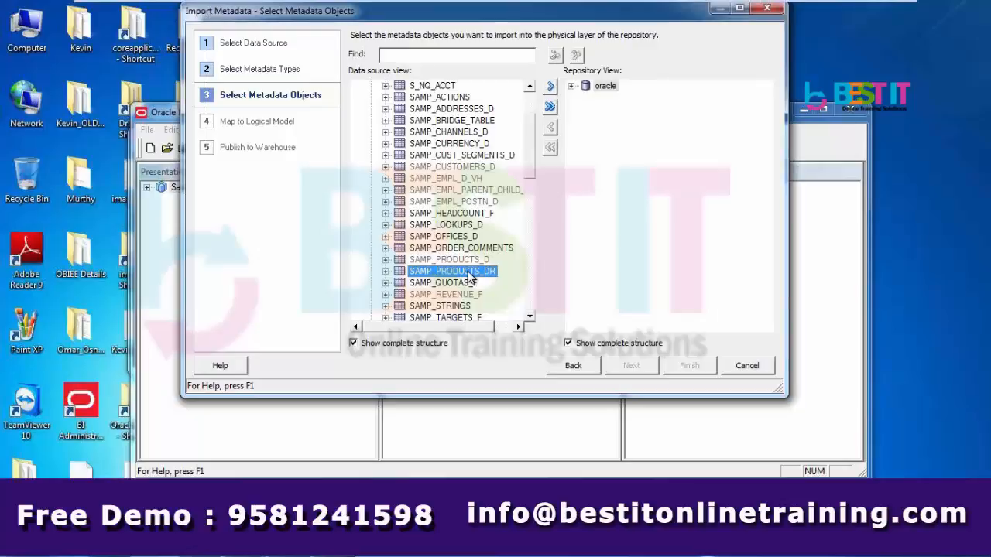
left_click(551, 89)
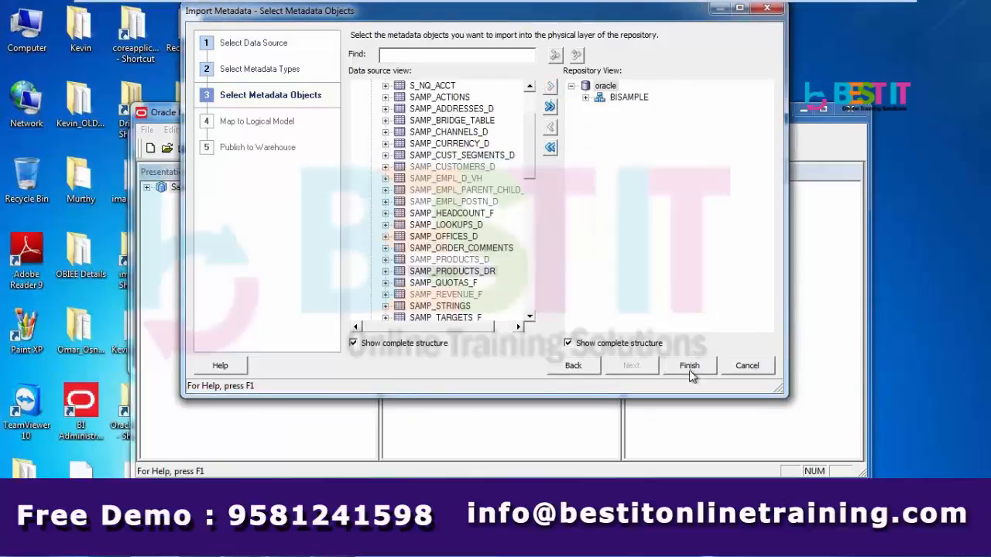
left_click(691, 367)
left_click(646, 211)
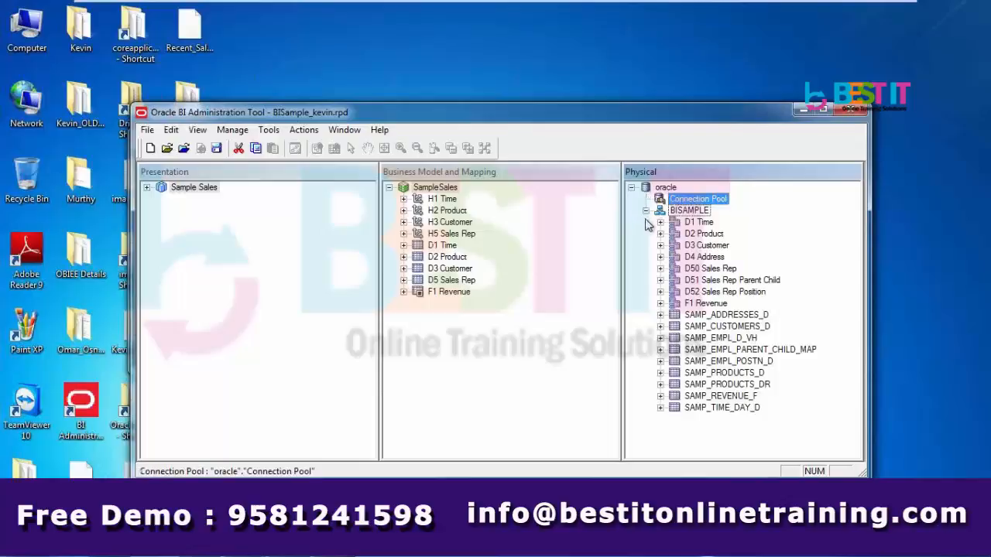
Update the SAMP_PRODUCTS_DR row count and open its data preview
left_click(759, 387)
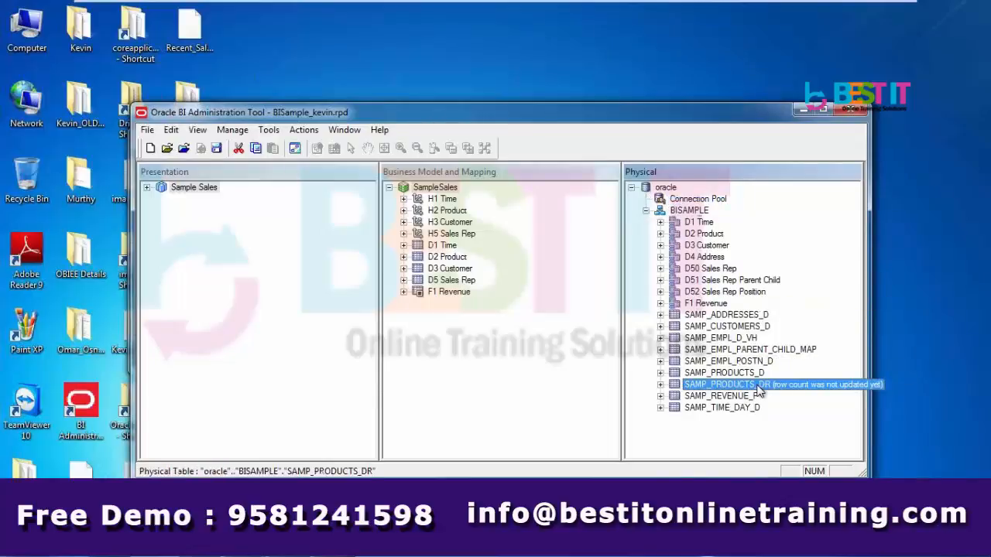
right_click(757, 390)
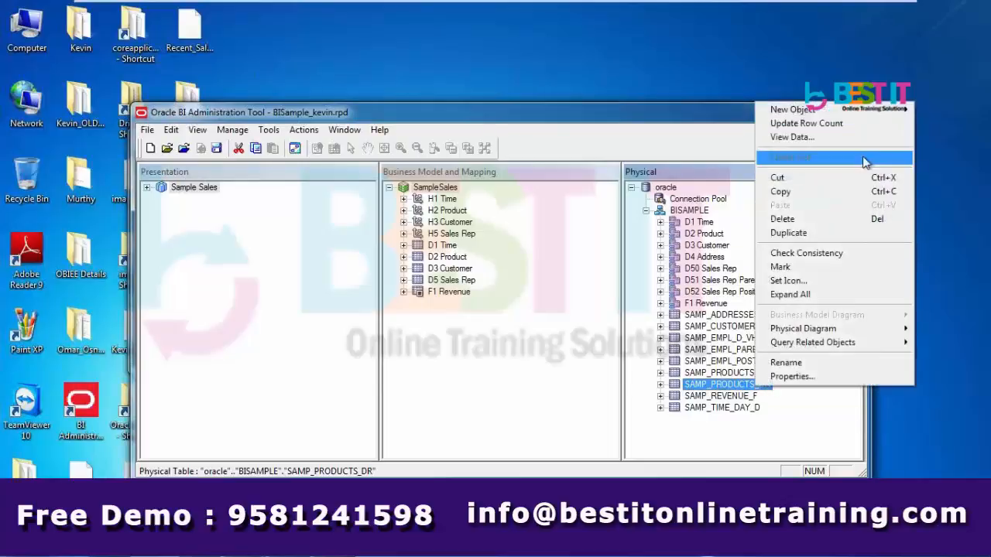
left_click(827, 124)
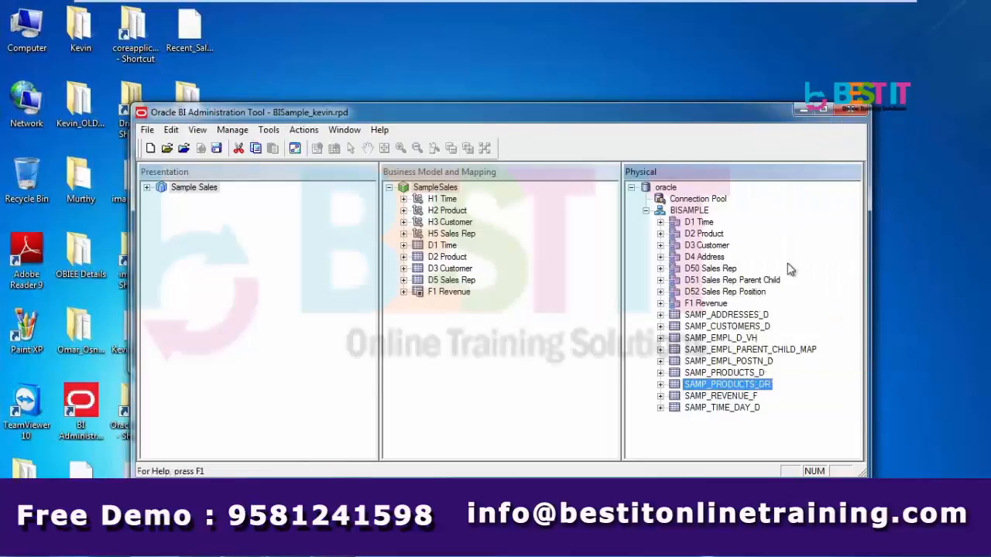
right_click(735, 385)
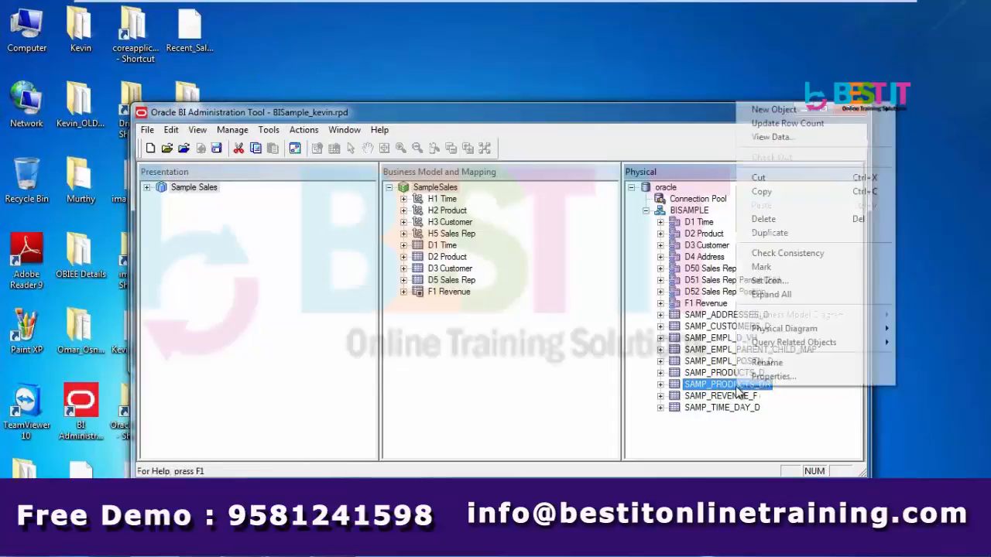
left_click(782, 138)
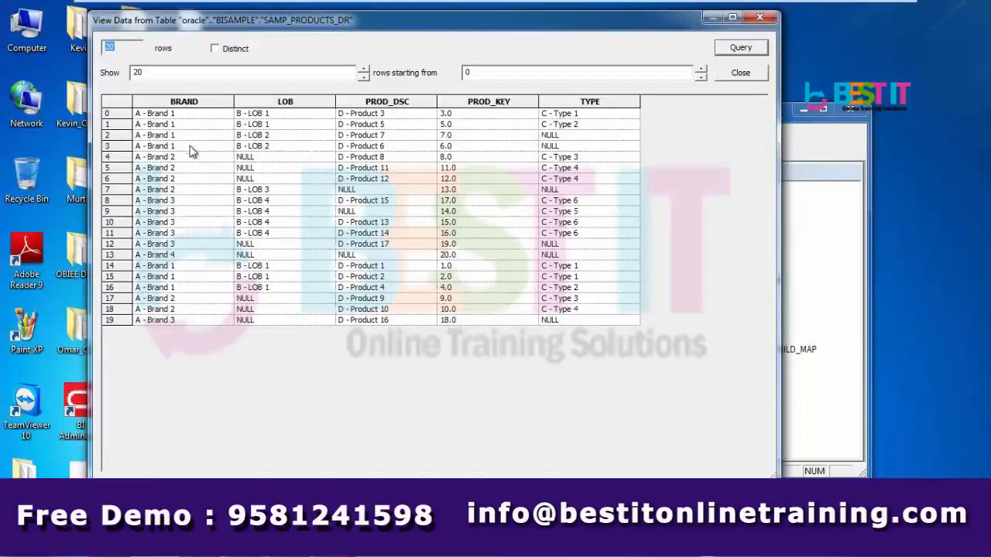
Inspect rows 0, 4, 5, 6 and 12 for NULL LOB values, then close the preview
left_click(184, 118)
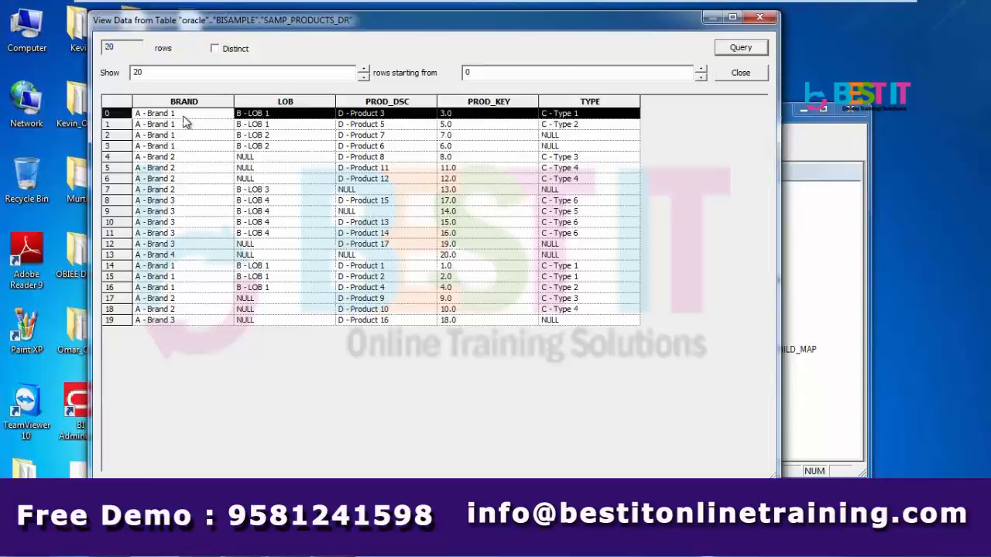
left_click(296, 116)
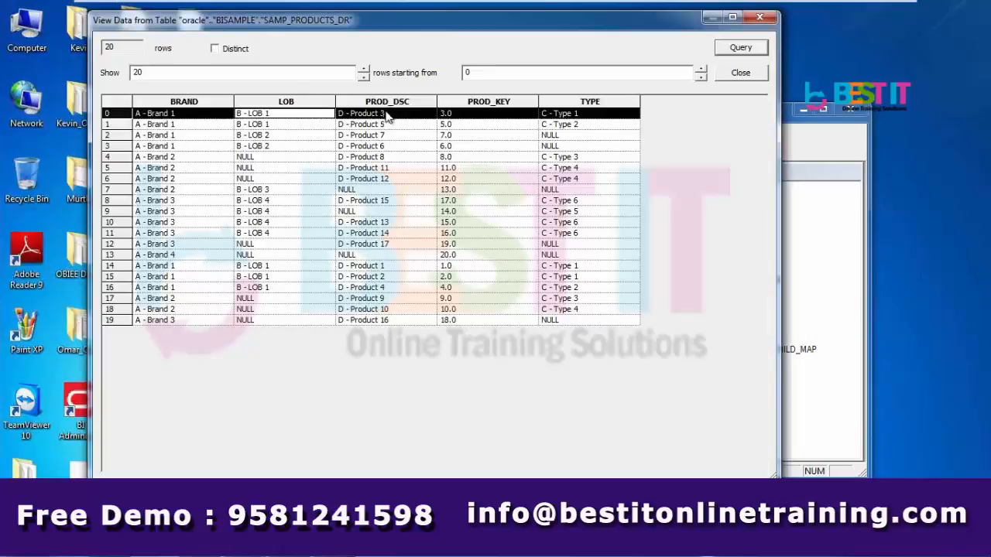
left_click(474, 119)
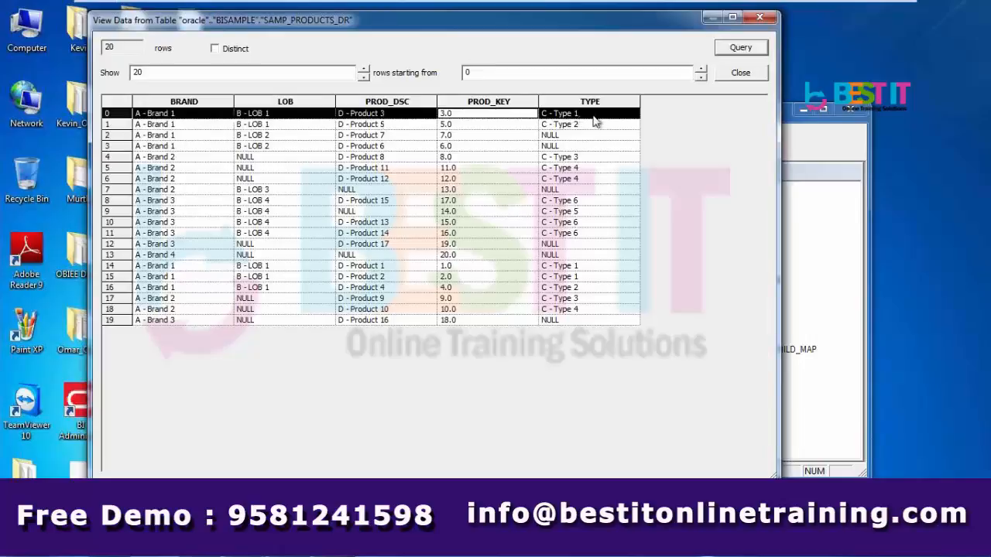
left_click(212, 161)
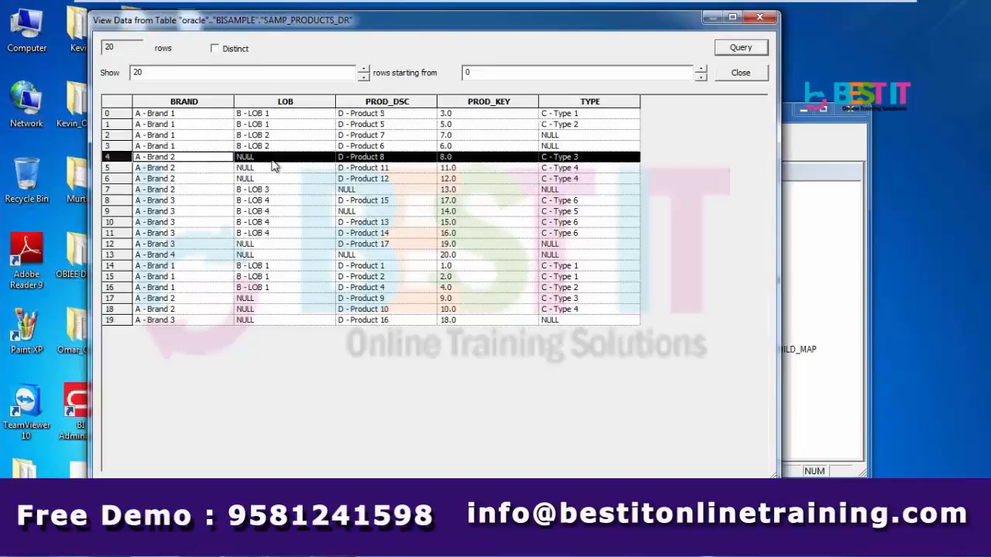
left_click(212, 169)
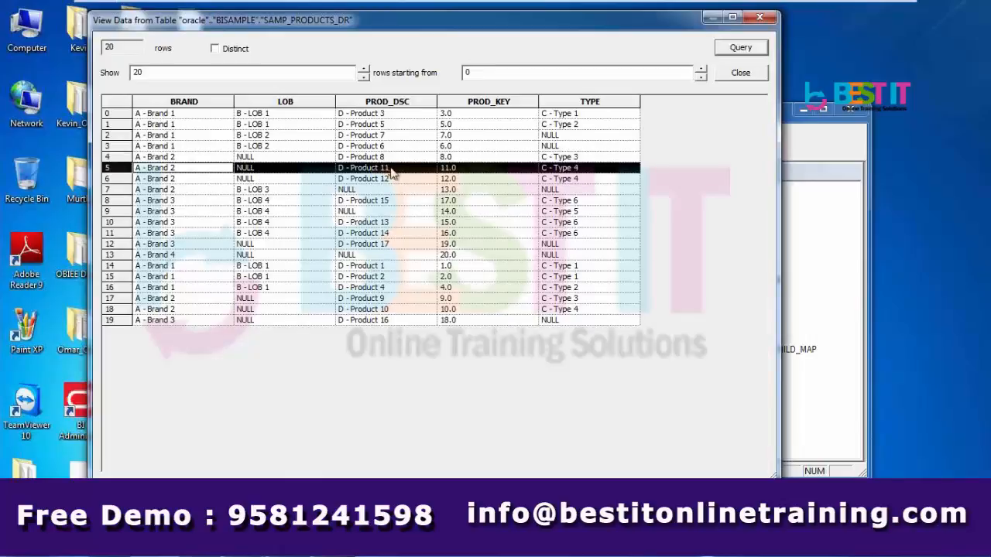
left_click(320, 180)
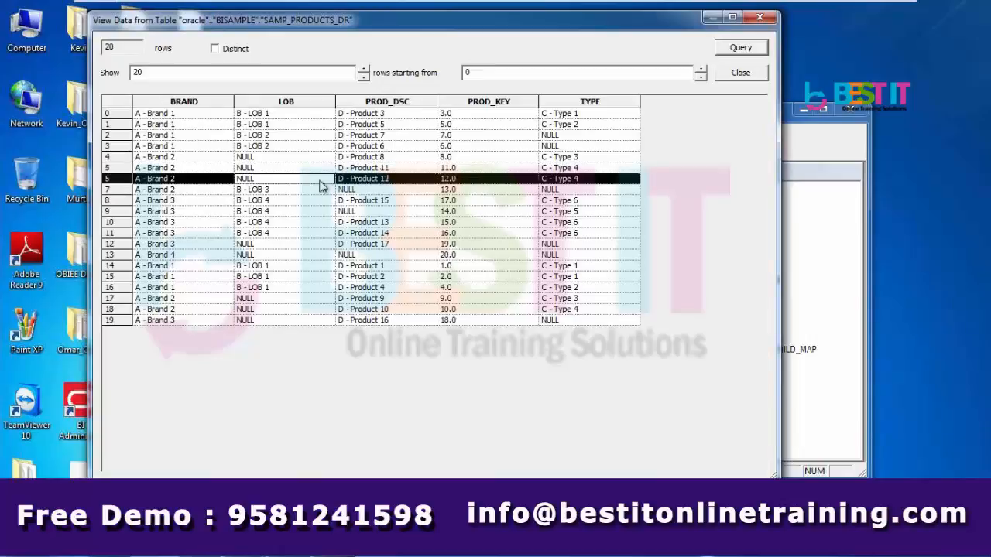
left_click(297, 246)
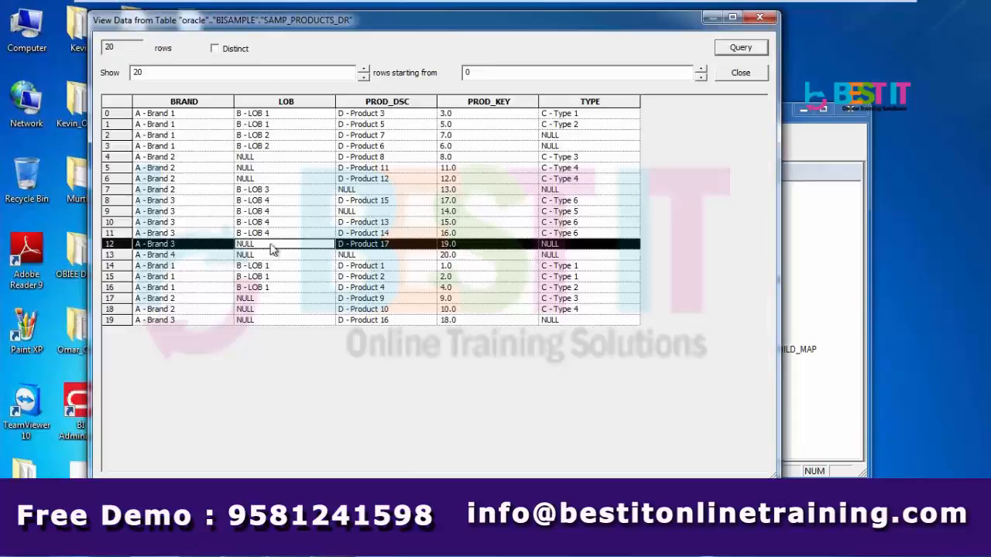
left_click(741, 73)
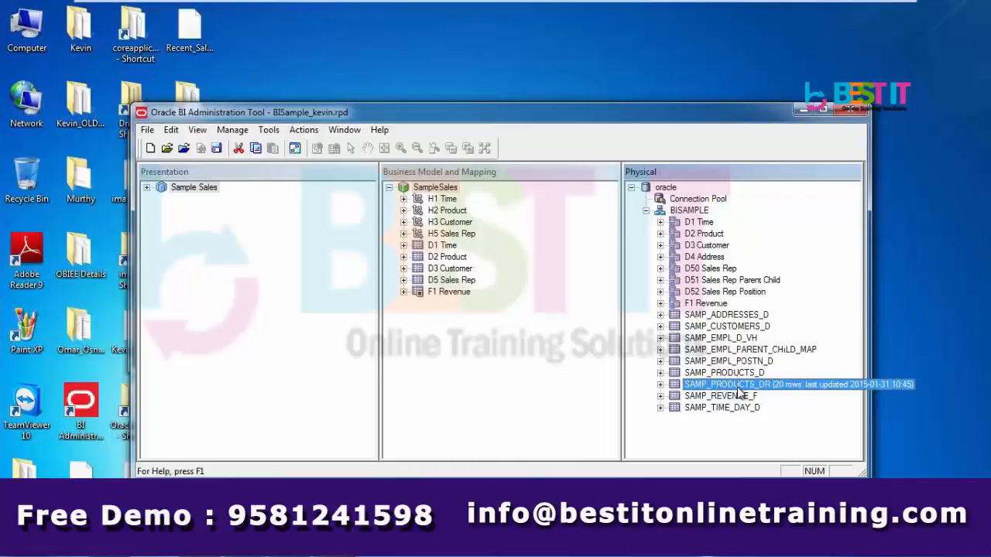
Create an alias of SAMP_PRODUCTS_DR named D20 Product
right_click(739, 392)
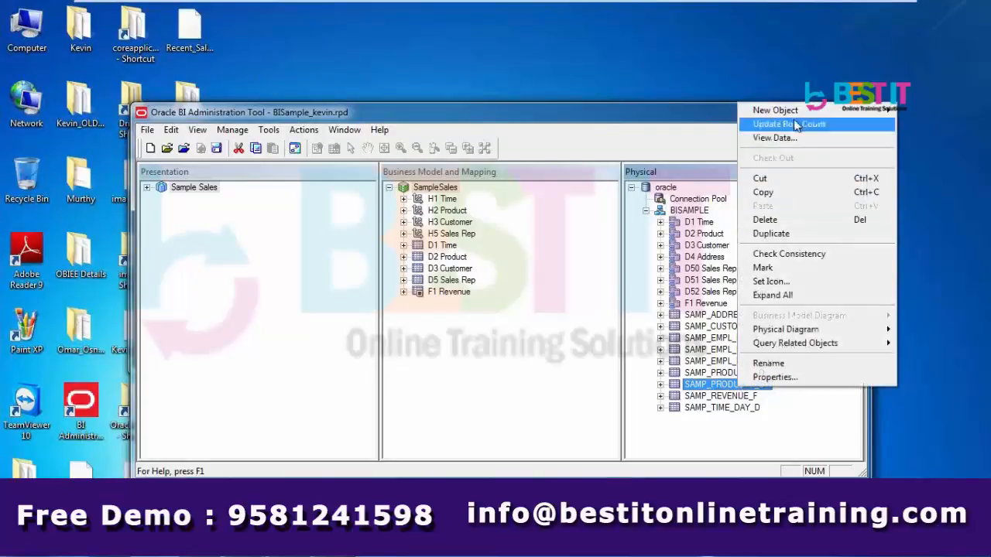
mouse_move(795, 114)
left_click(723, 113)
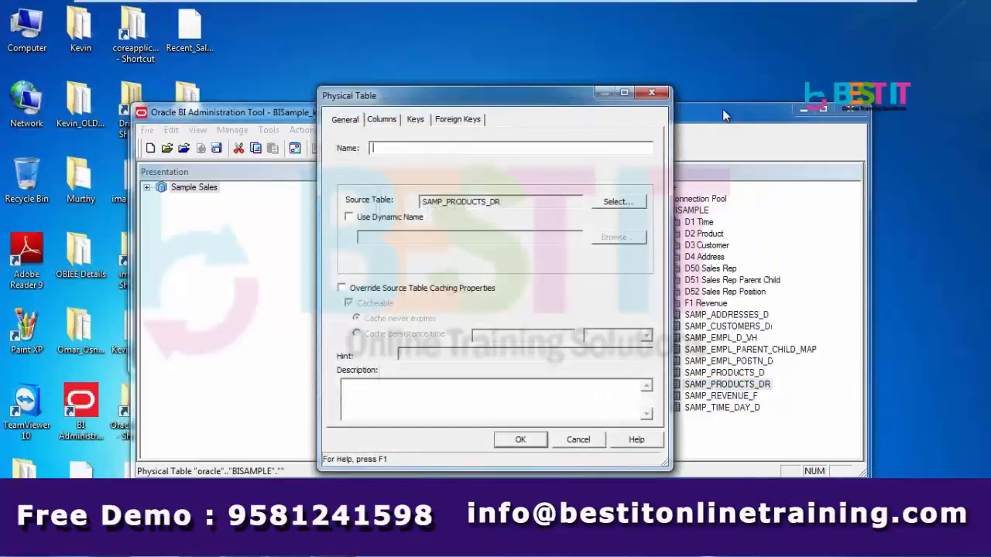
type("D20")
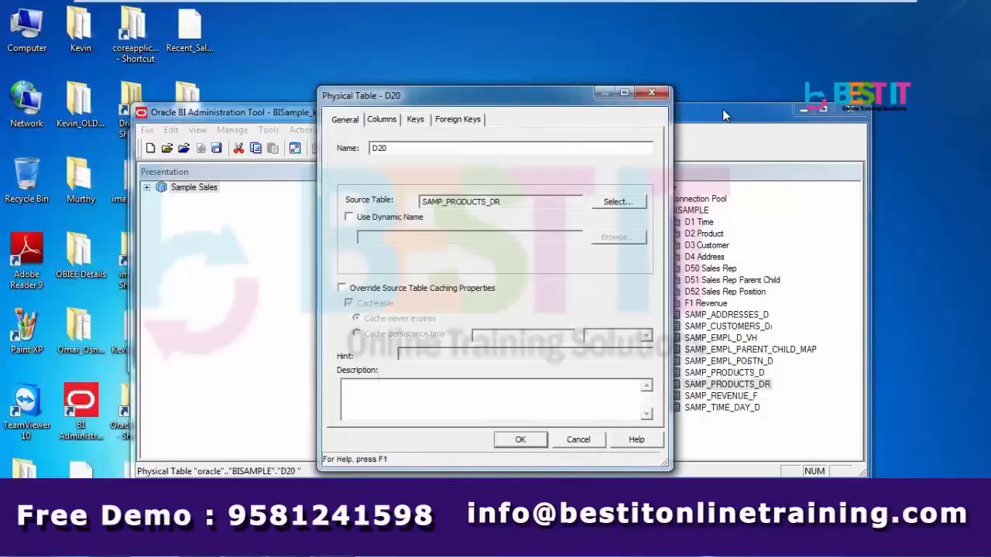
type(" Pro")
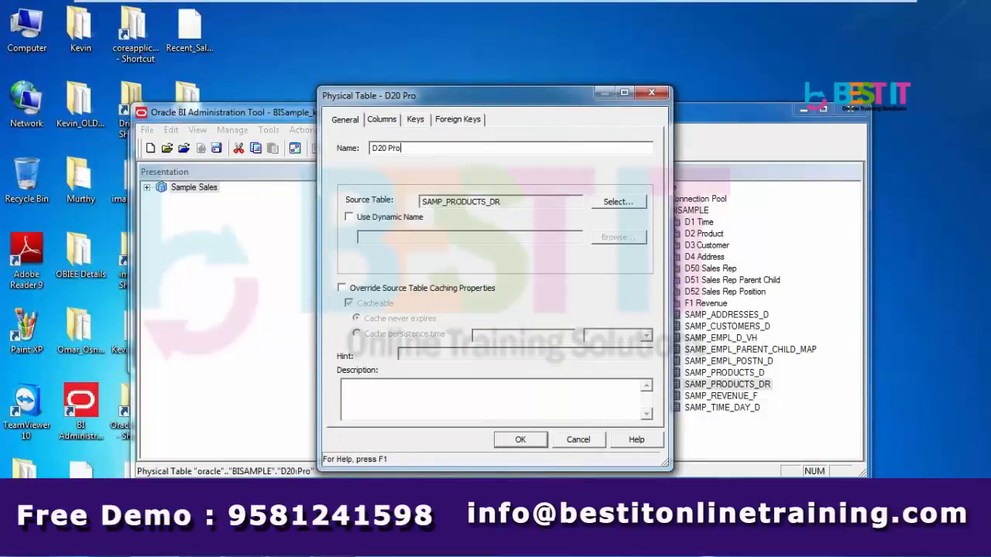
type("duct")
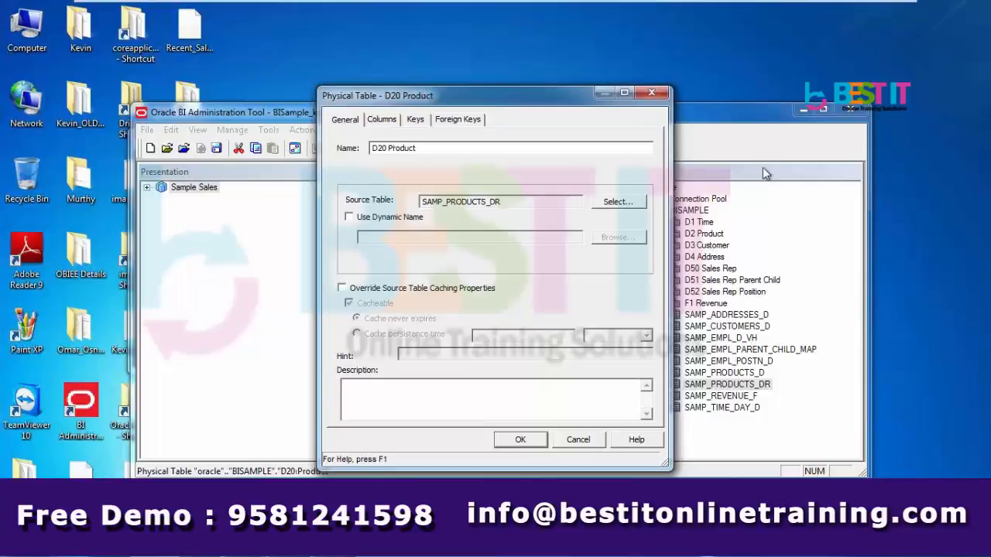
left_click(521, 439)
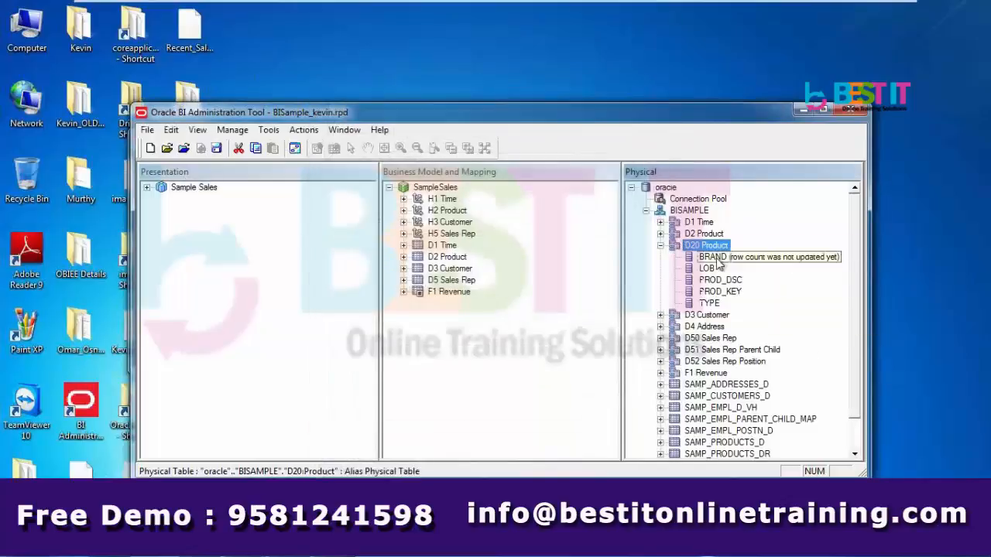
mouse_move(722, 252)
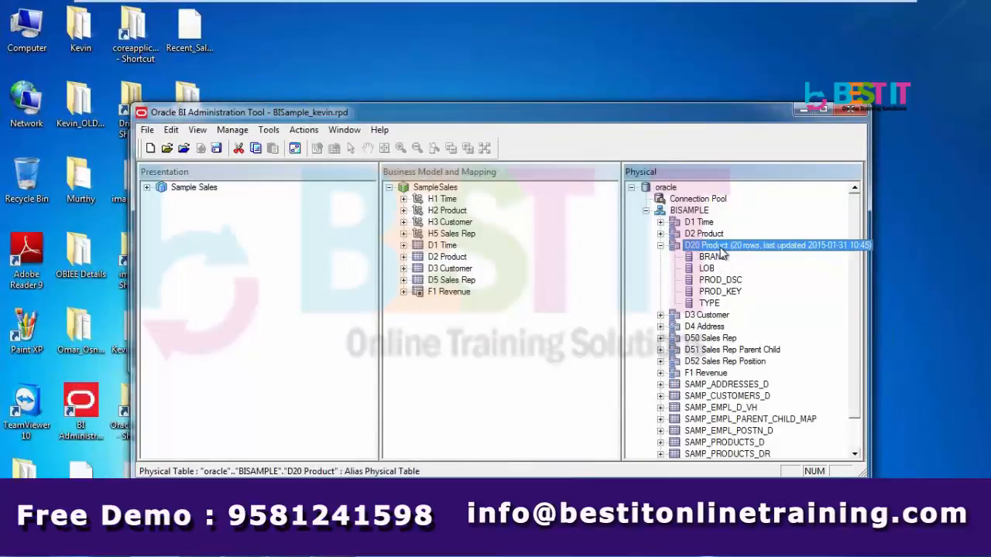
Select D20 Product and F1 Revenue and diagram only them, then close that first diagram
left_click(659, 245)
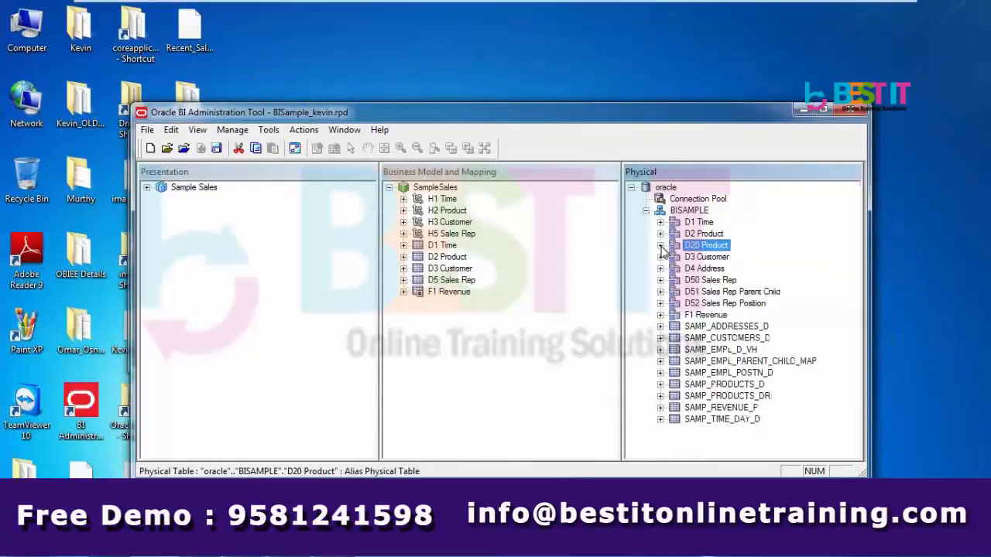
left_click(708, 320, "shift")
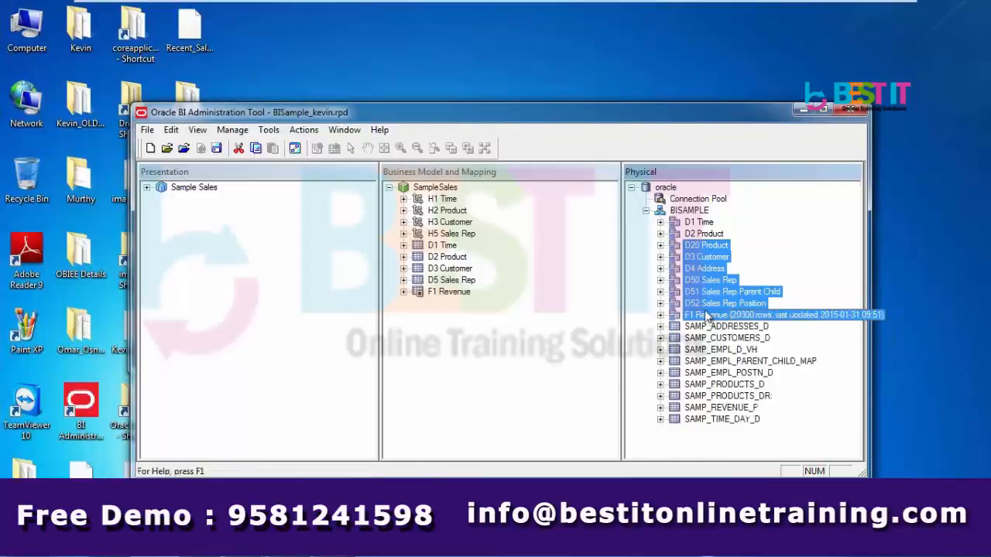
left_click(714, 250)
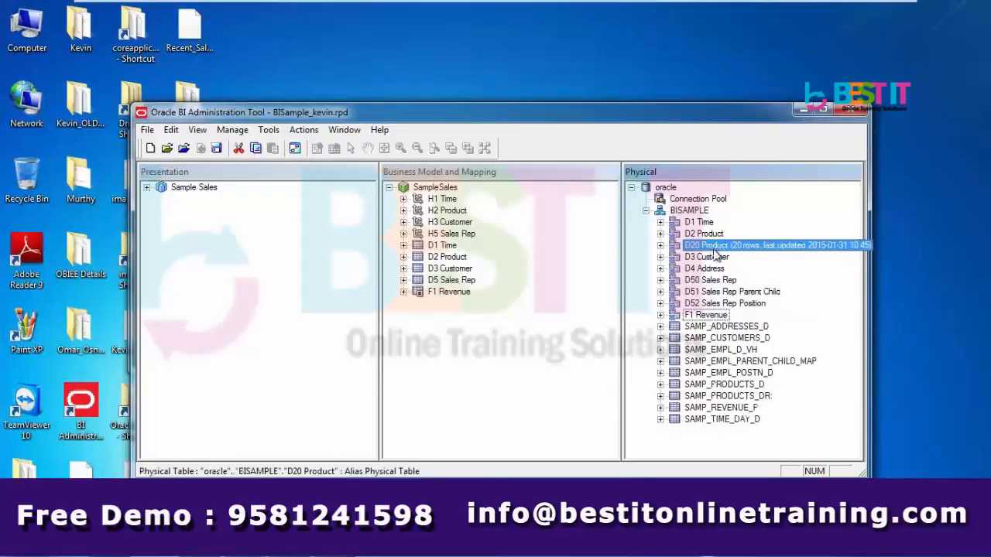
left_click(708, 318, "ctrl")
right_click(707, 318)
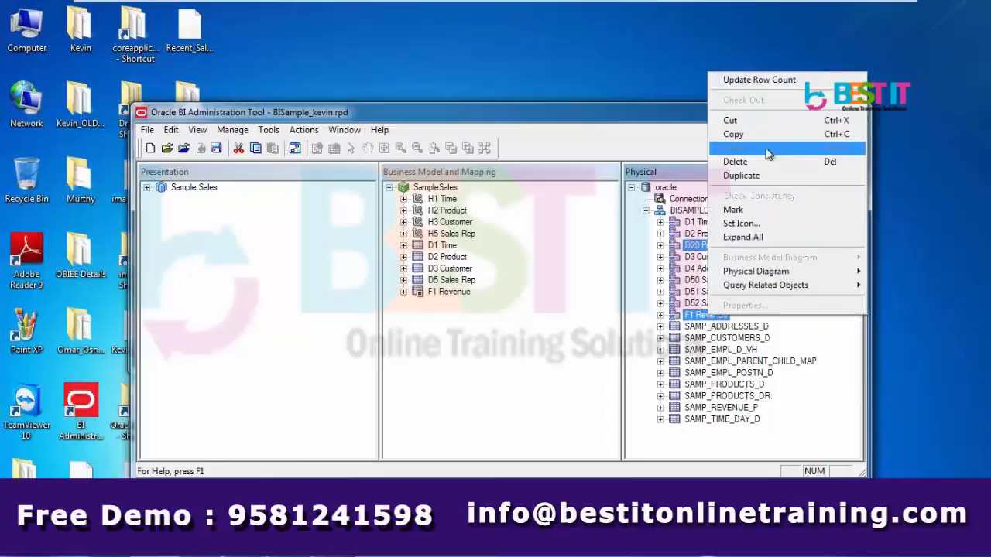
mouse_move(764, 276)
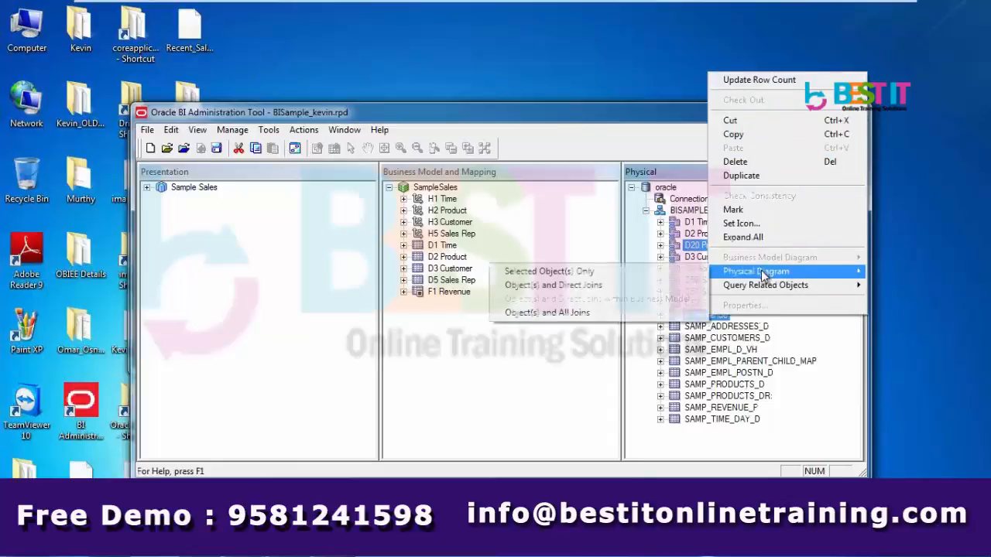
left_click(614, 276)
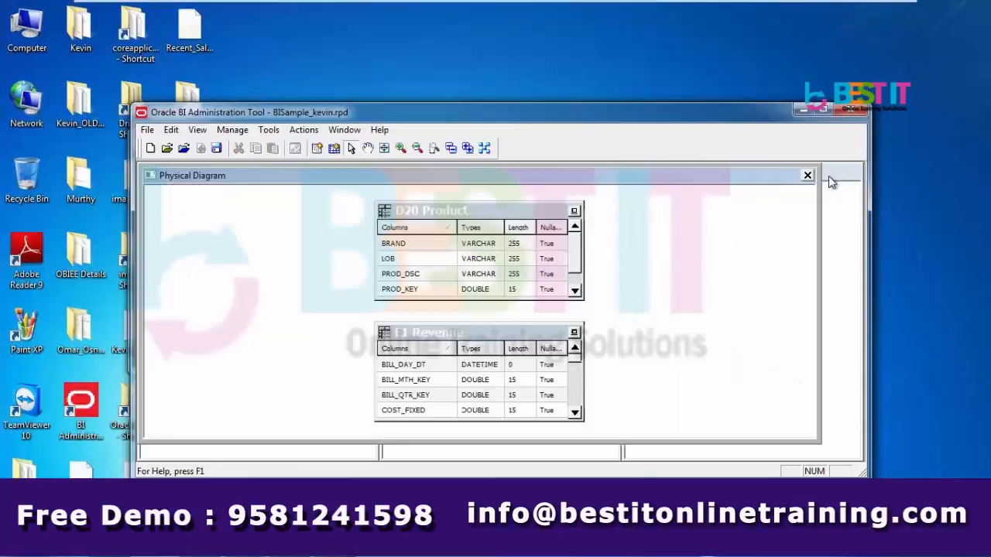
left_click(808, 175)
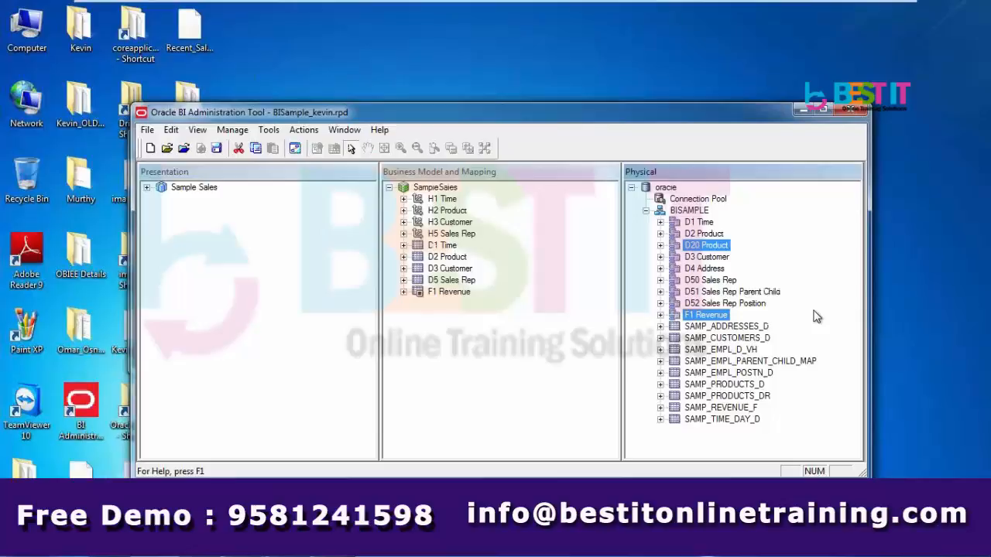
Maximize the tool and reopen the selected-only physical diagram of D20 Product and F1 Revenue
right_click(709, 316)
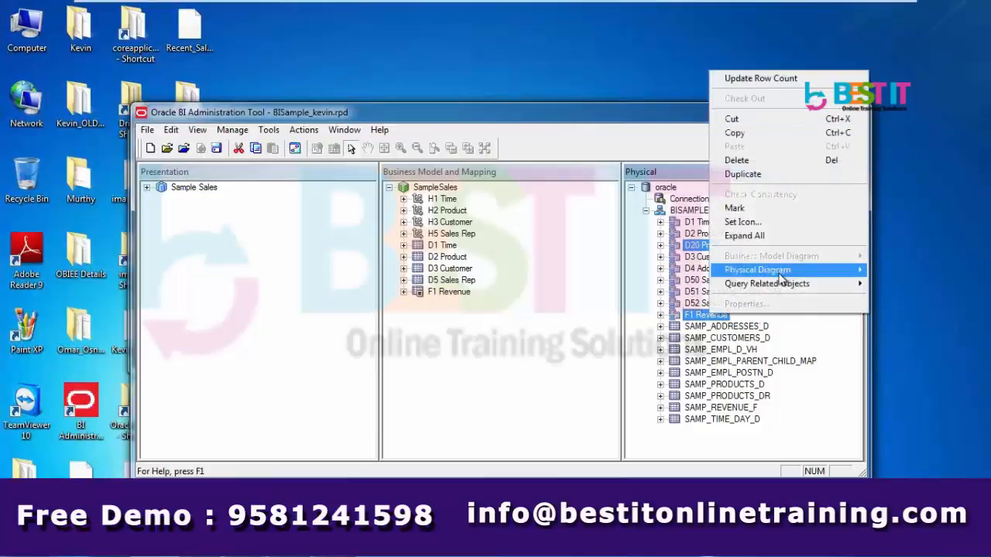
mouse_move(714, 269)
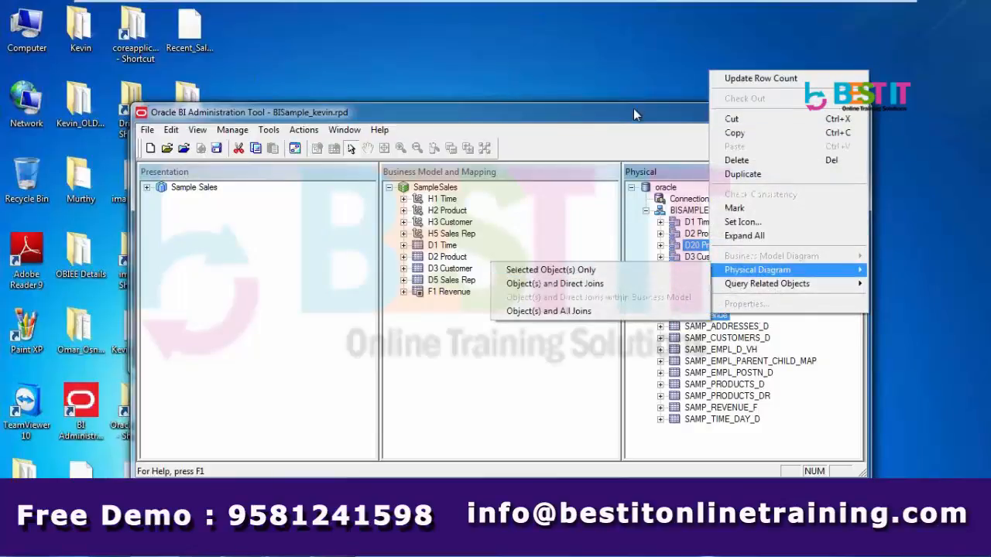
left_click(633, 113)
double_click(633, 114)
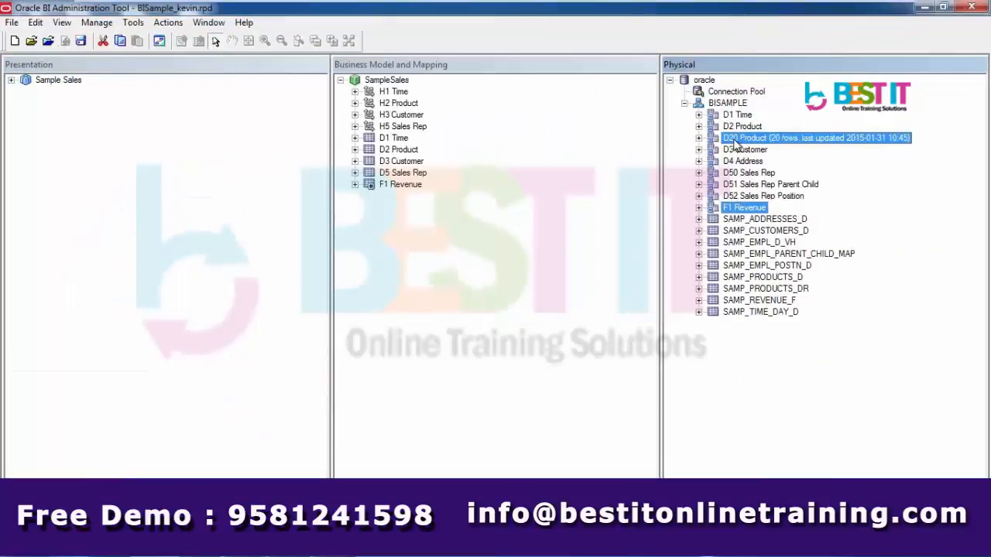
right_click(734, 140)
mouse_move(783, 340)
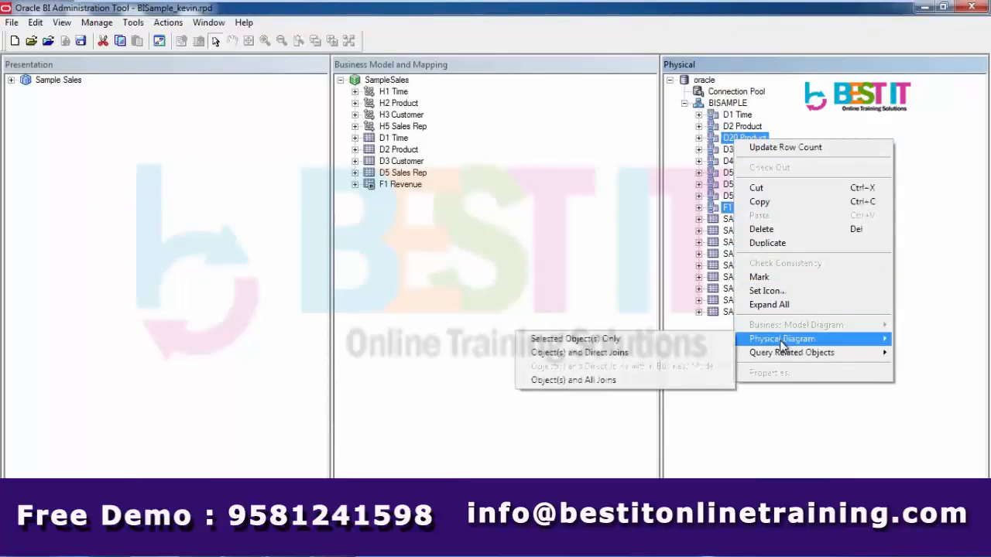
left_click(588, 338)
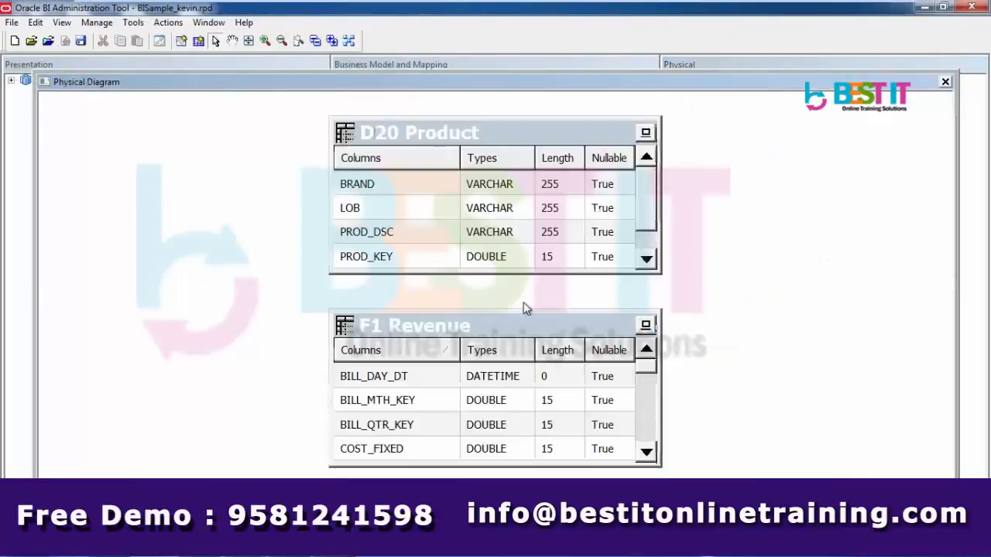
Draw a new join from F1 Revenue to D20 Product, using D20 Product's PROD_KEY column
left_click(179, 24)
left_click(182, 38)
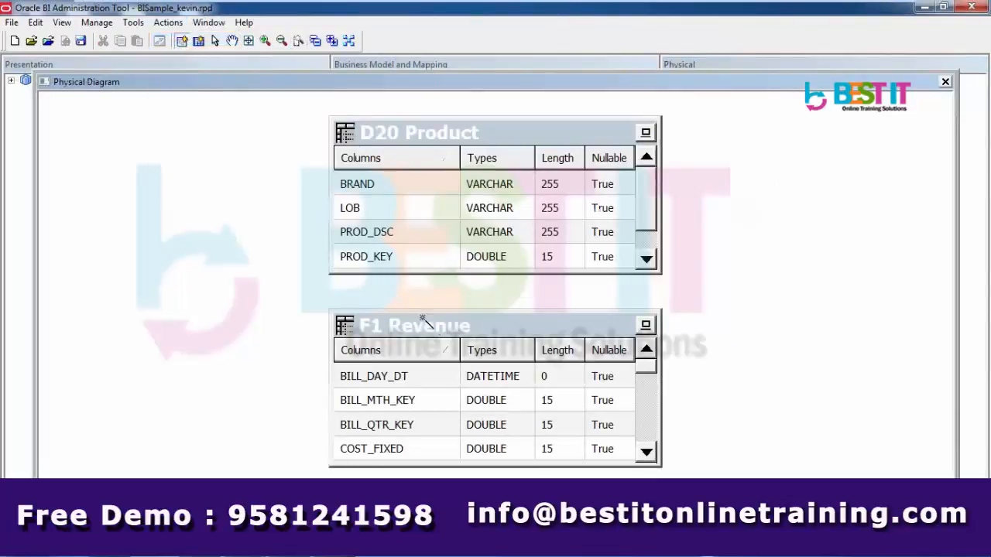
left_click(431, 326)
left_click(445, 134)
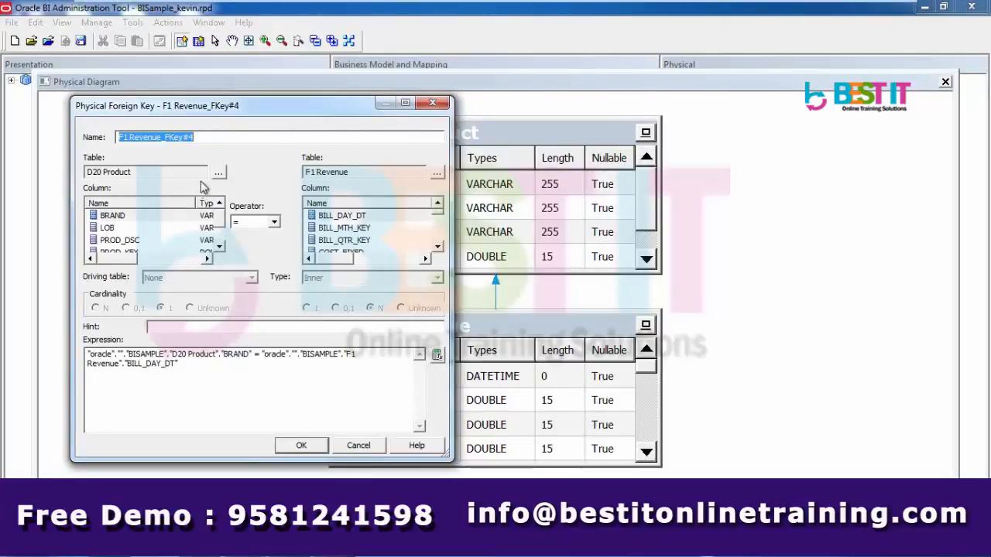
left_click(220, 246)
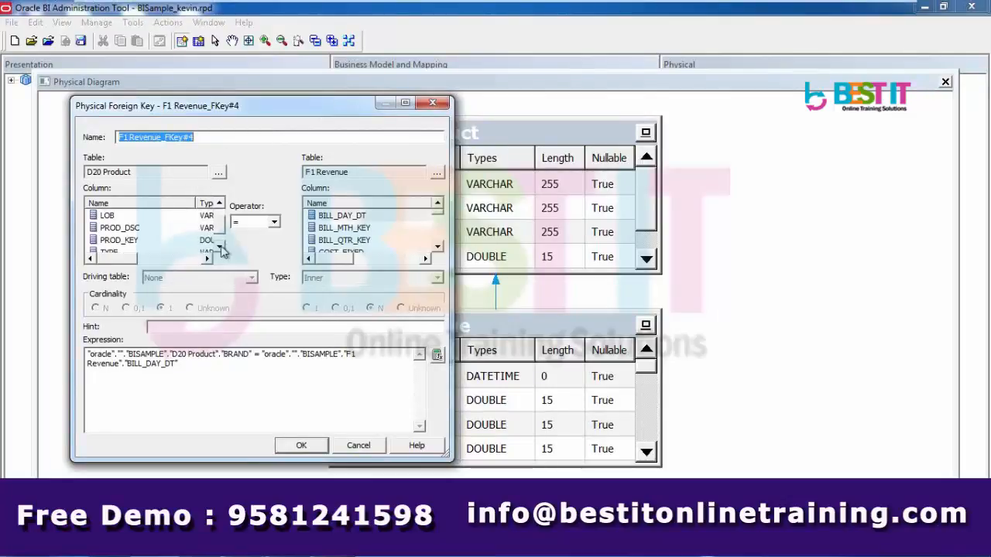
left_click(144, 241)
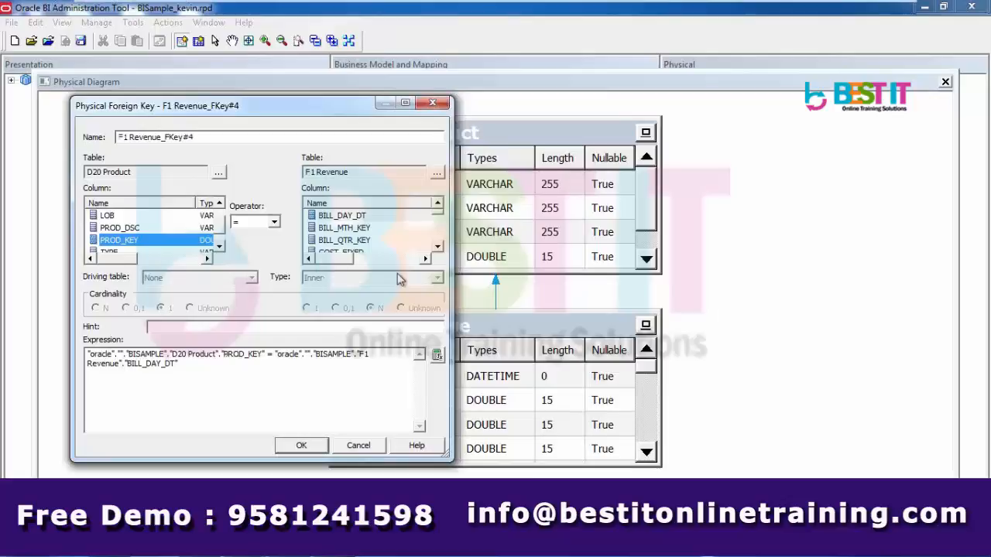
Pick PROD_KEY in the F1 Revenue column list and confirm the PROD_KEY-to-PROD_KEY foreign key
left_click(438, 247)
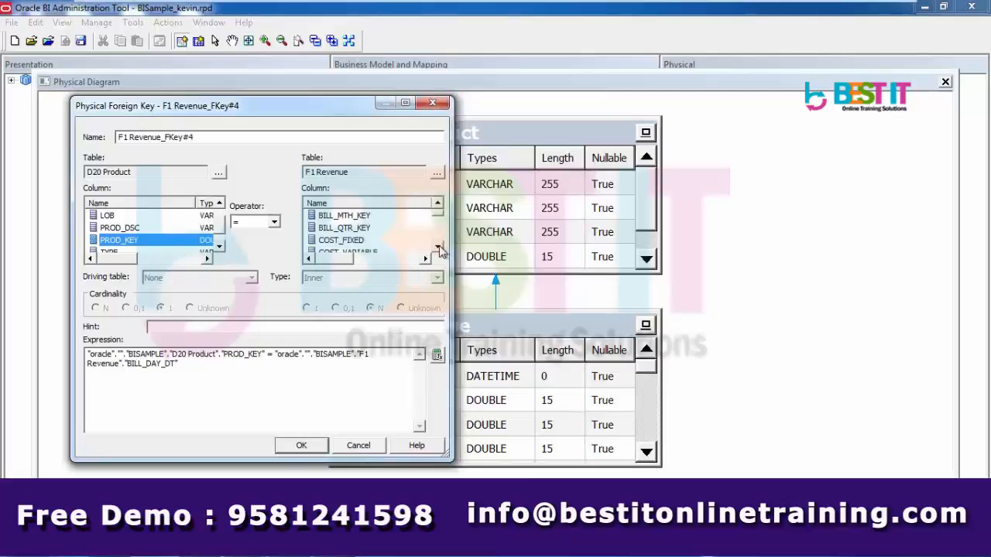
left_click(438, 247)
left_click(438, 247)
left_click(439, 247)
left_click(438, 247)
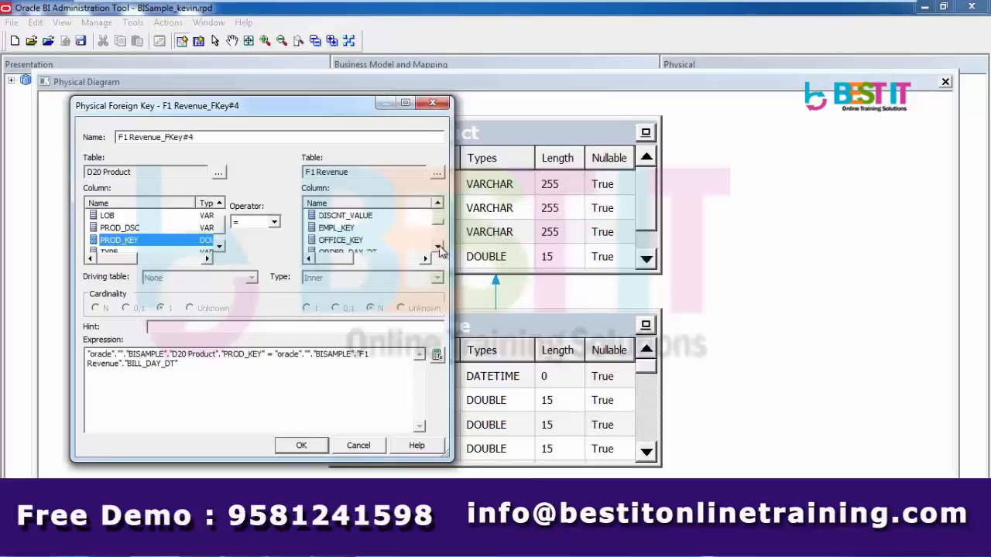
left_click(439, 248)
left_click(439, 248)
left_click(439, 247)
left_click(439, 247)
left_click(439, 248)
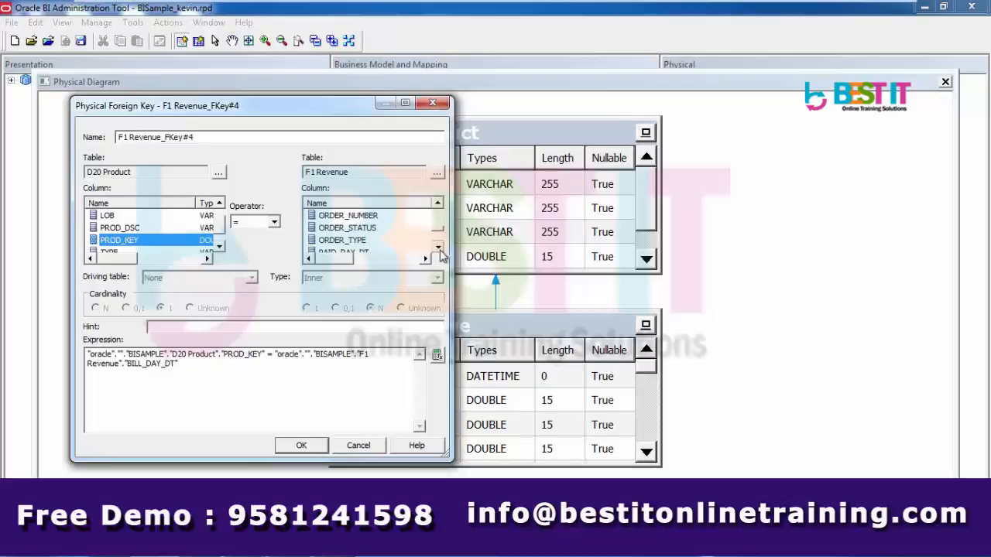
left_click(439, 248)
left_click(439, 248)
left_click(439, 248)
left_click(439, 248)
left_click(439, 248)
left_click(439, 248)
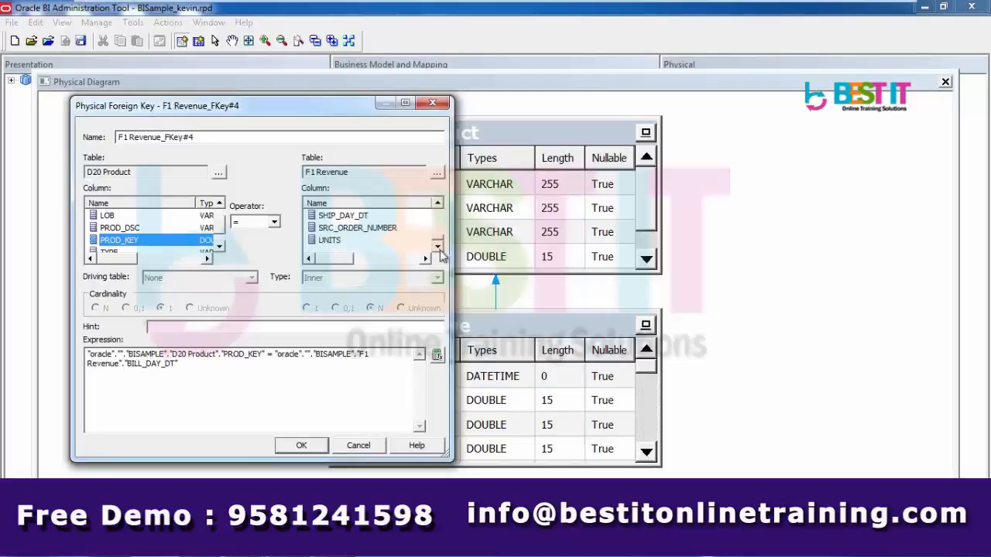
left_click(438, 203)
left_click(437, 220)
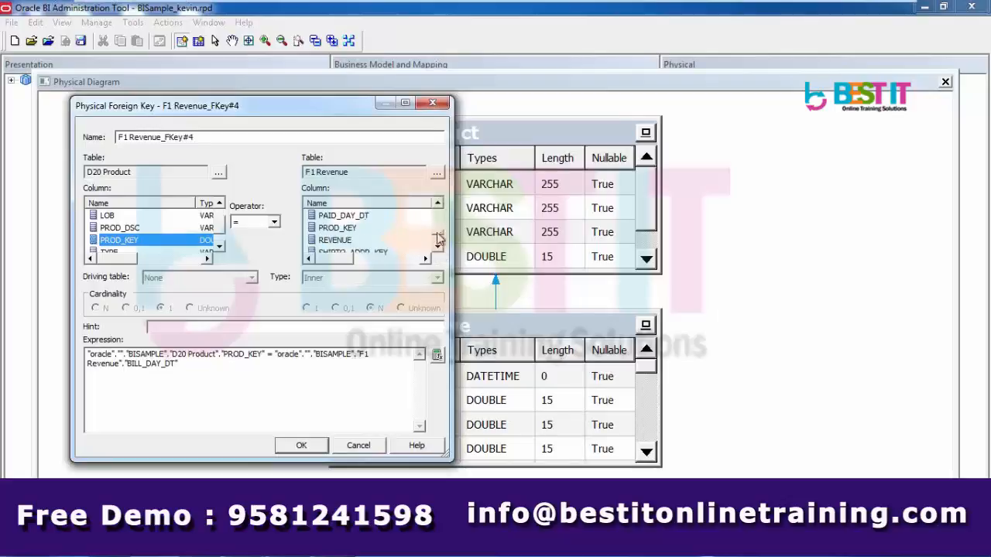
left_click_drag(438, 233, 439, 205)
left_click(437, 248)
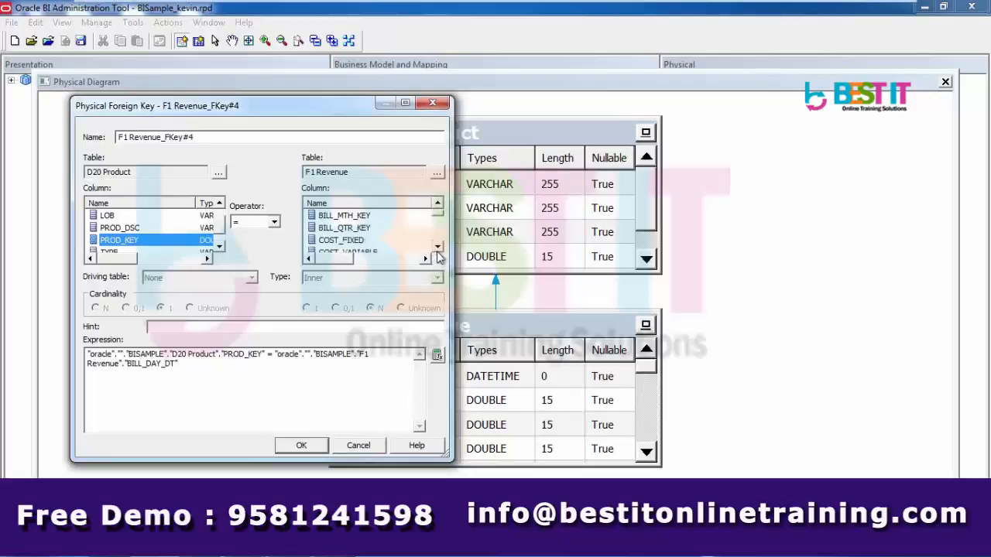
left_click(438, 248)
left_click(437, 247)
left_click(437, 247)
left_click(437, 248)
left_click(437, 248)
left_click(437, 248)
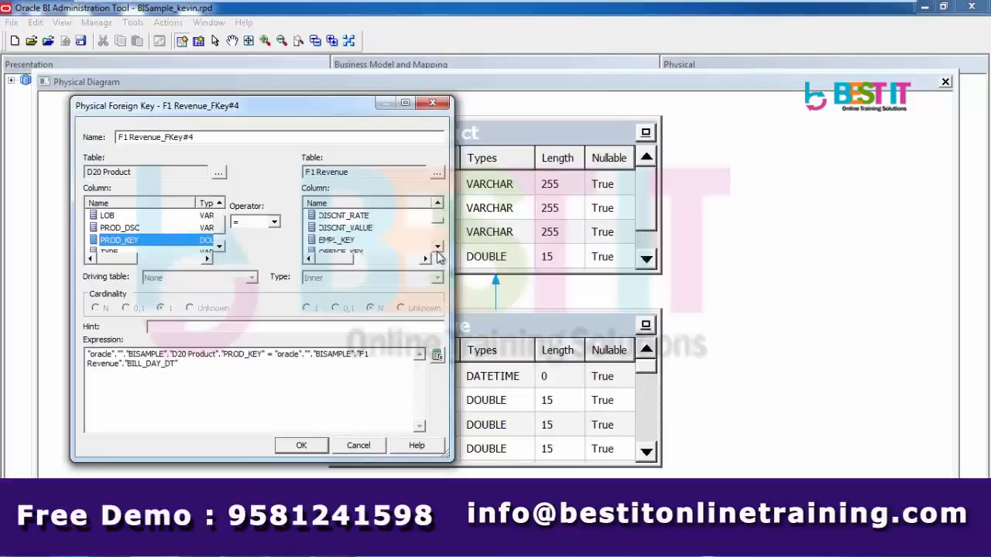
left_click(438, 248)
left_click(438, 248)
left_click(438, 248)
left_click(437, 248)
left_click(438, 247)
left_click(438, 248)
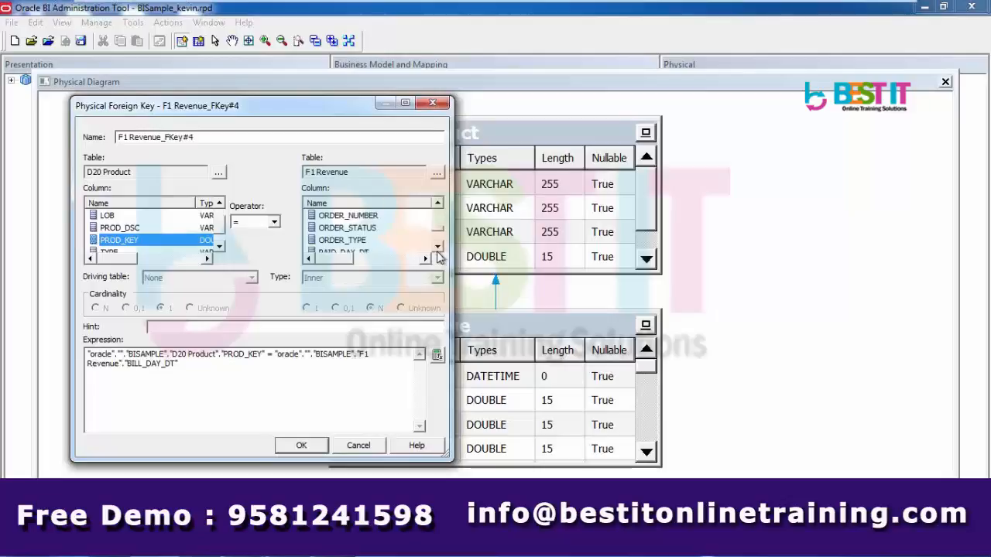
left_click(438, 248)
left_click(437, 248)
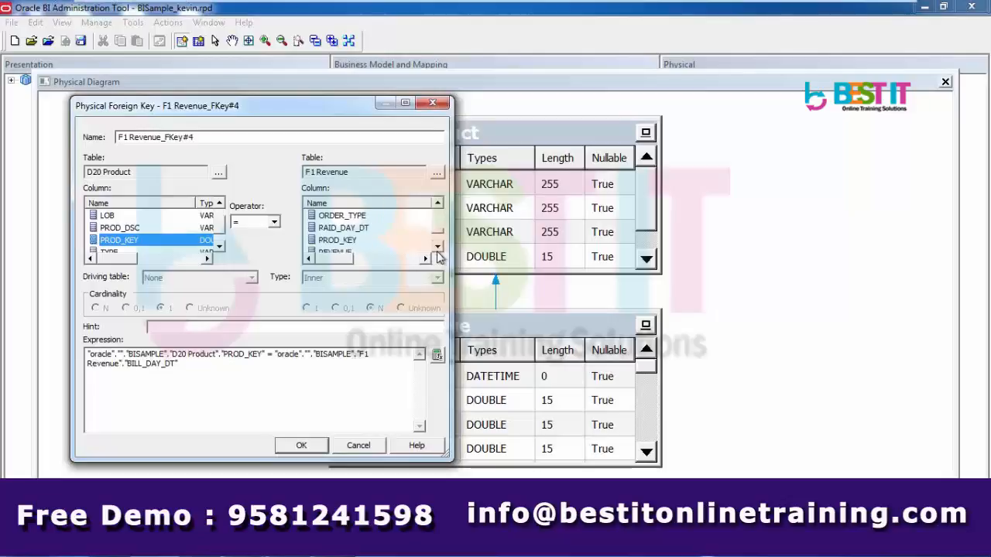
left_click(350, 240)
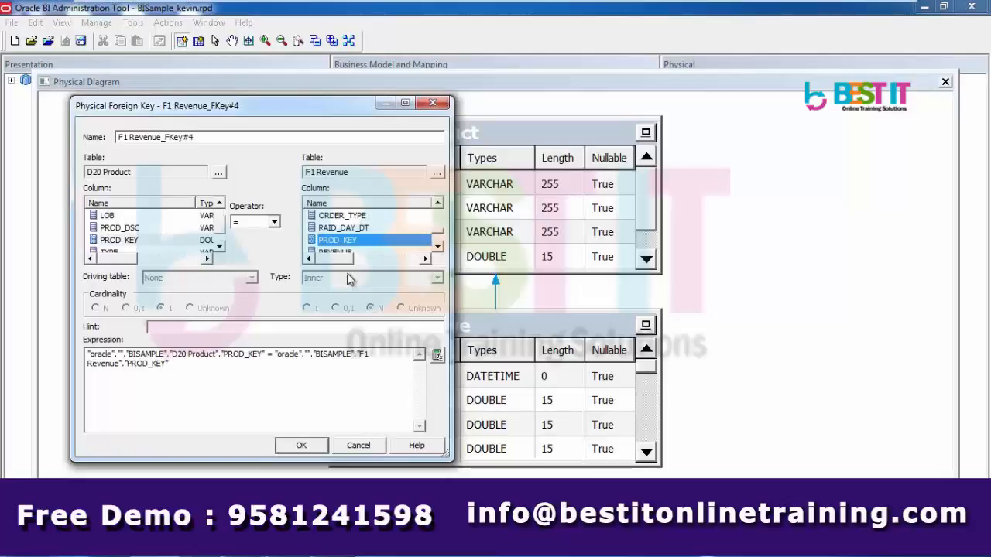
left_click(302, 448)
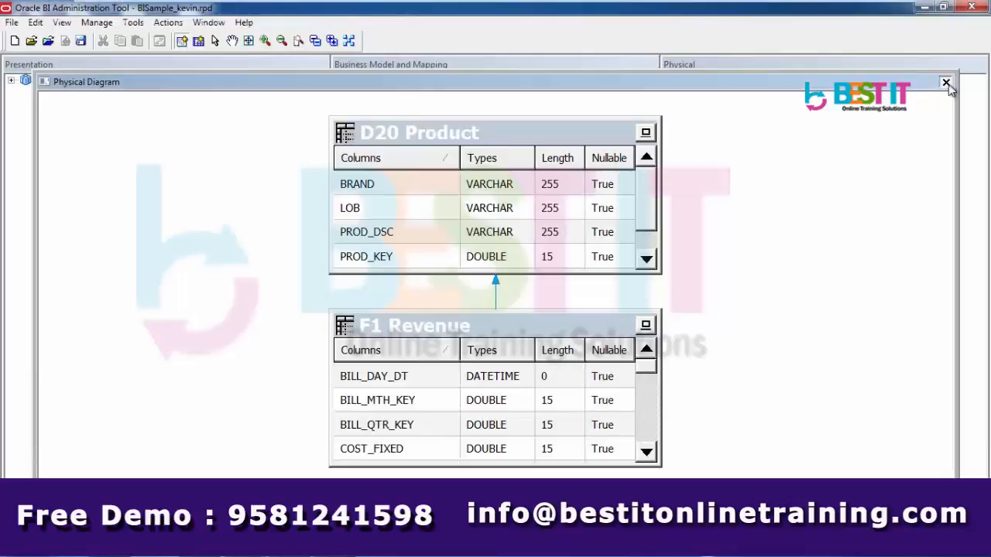
Close the diagram and drag D20 Product from the Physical layer into SampleSales
left_click(946, 83)
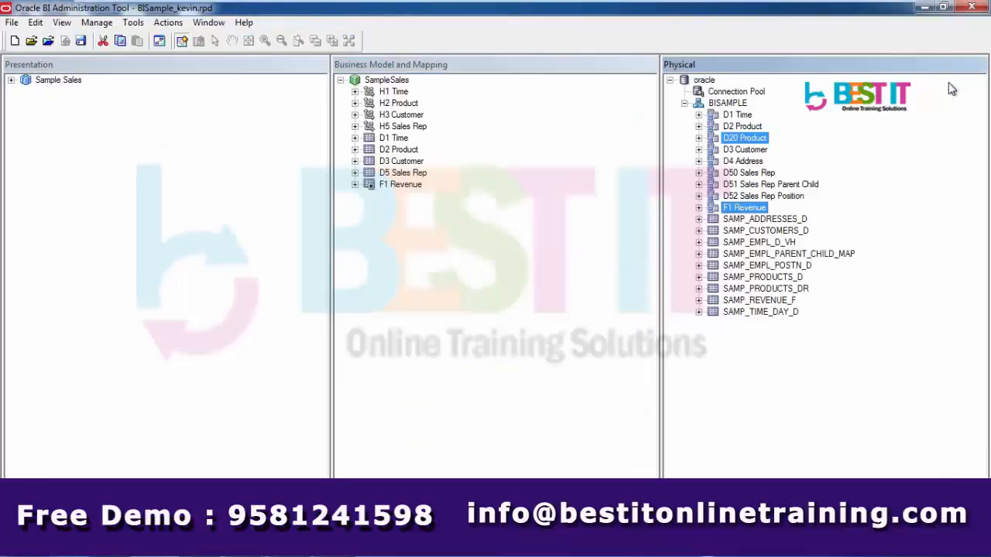
left_click_drag(763, 144, 402, 81)
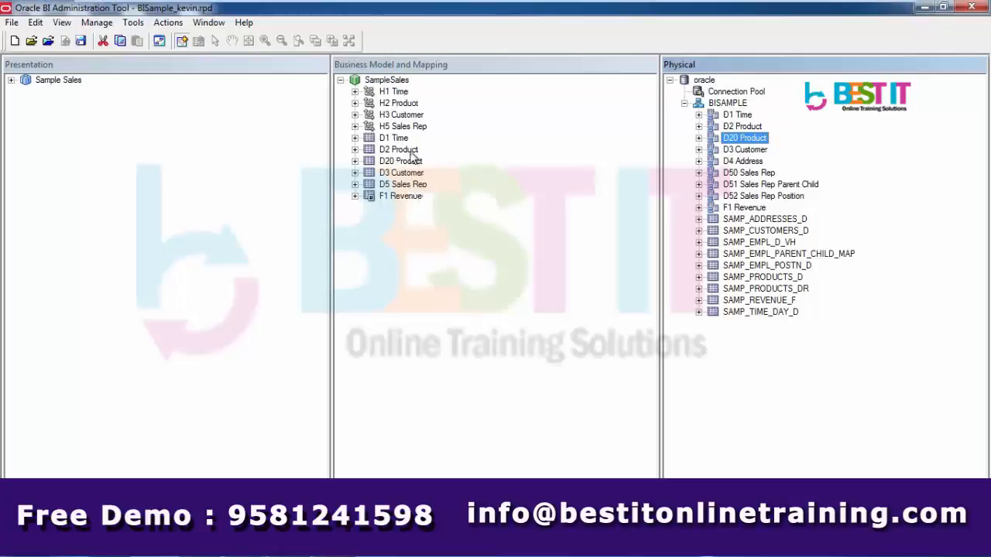
left_click(410, 151)
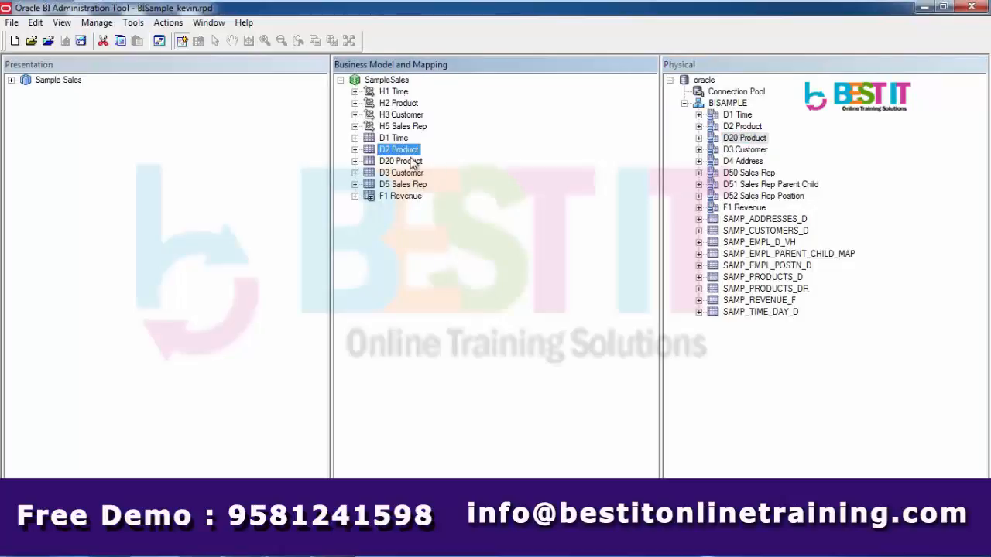
left_click(410, 162)
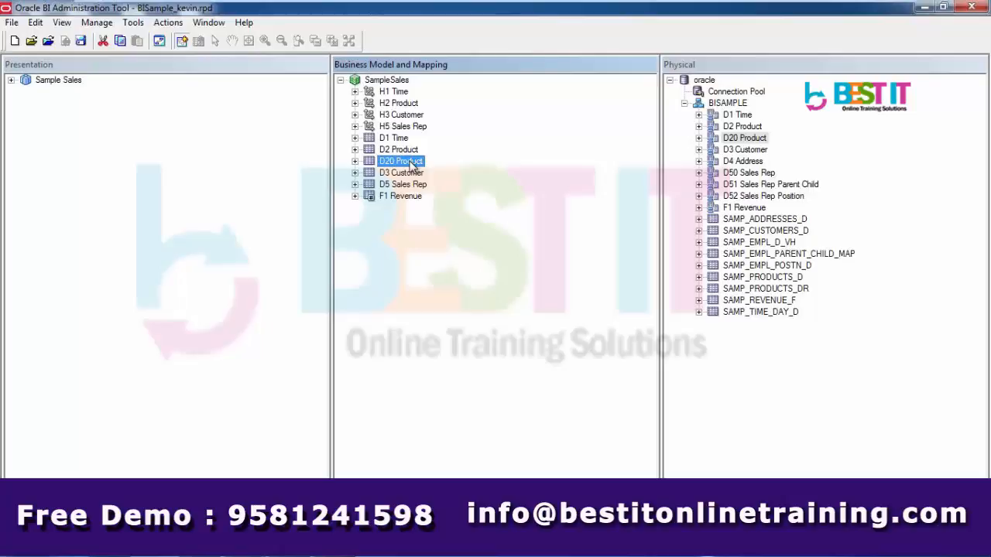
Rename the D20 Product columns BRAND to Brand and PROD_DSC to Product
left_click(355, 161)
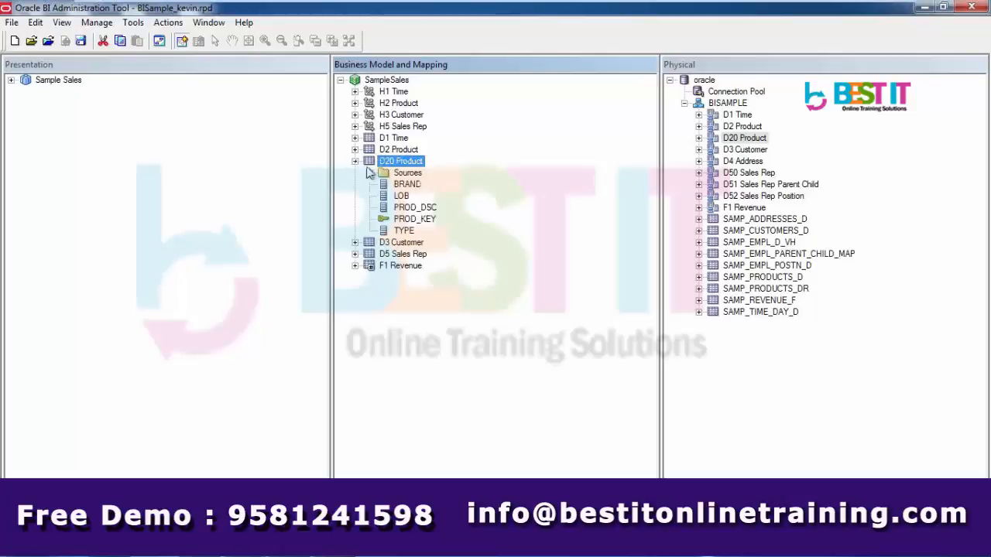
left_click(407, 186)
right_click(406, 189)
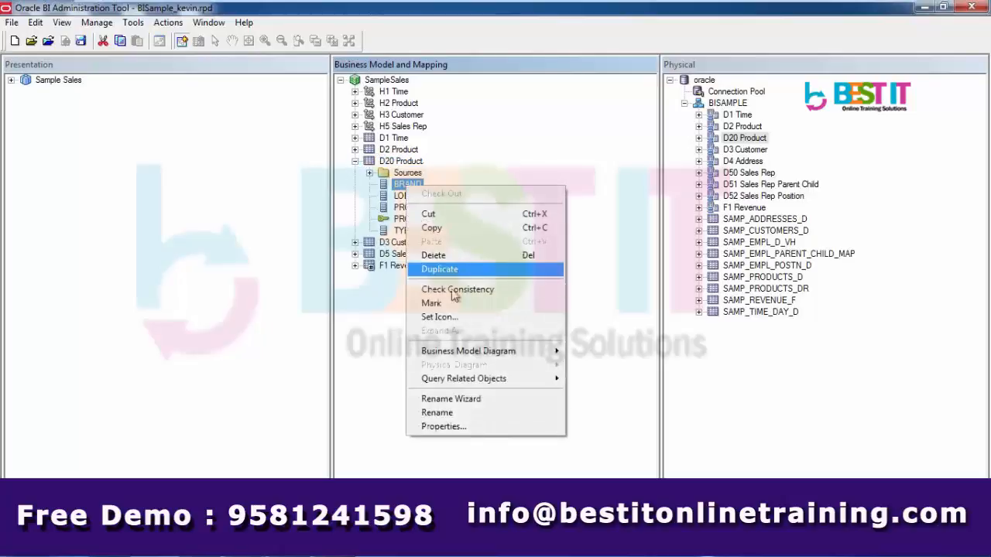
left_click(449, 411)
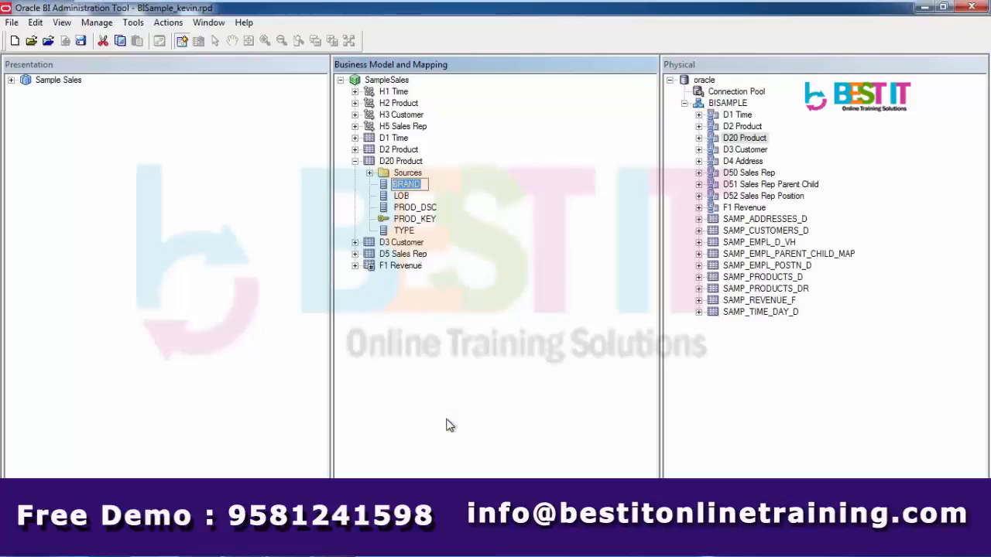
type("Brand")
right_click(430, 209)
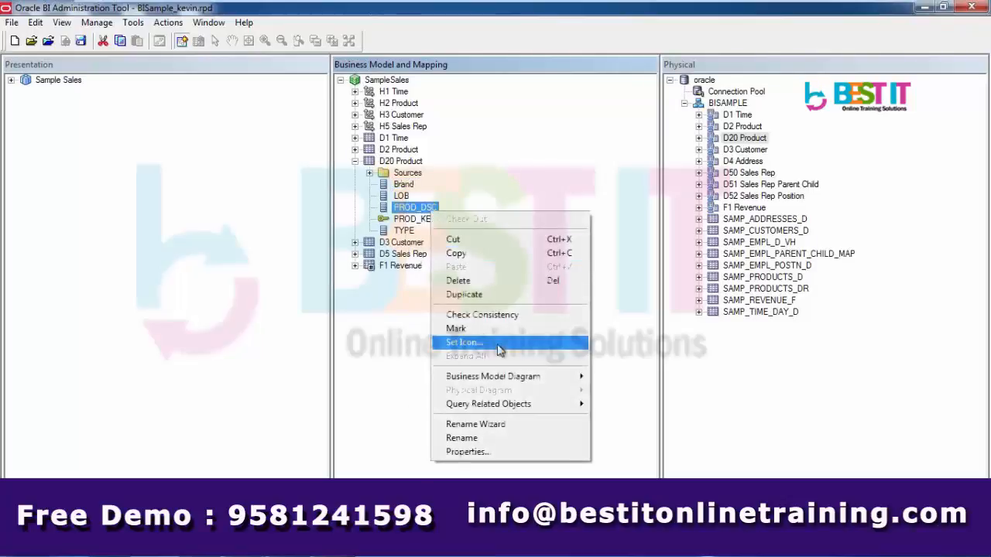
left_click(506, 438)
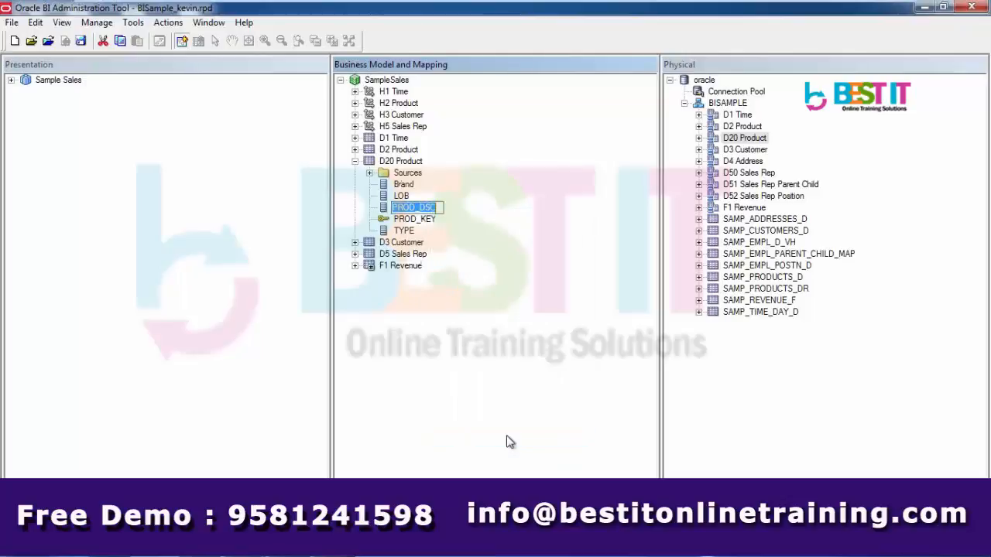
type("Product")
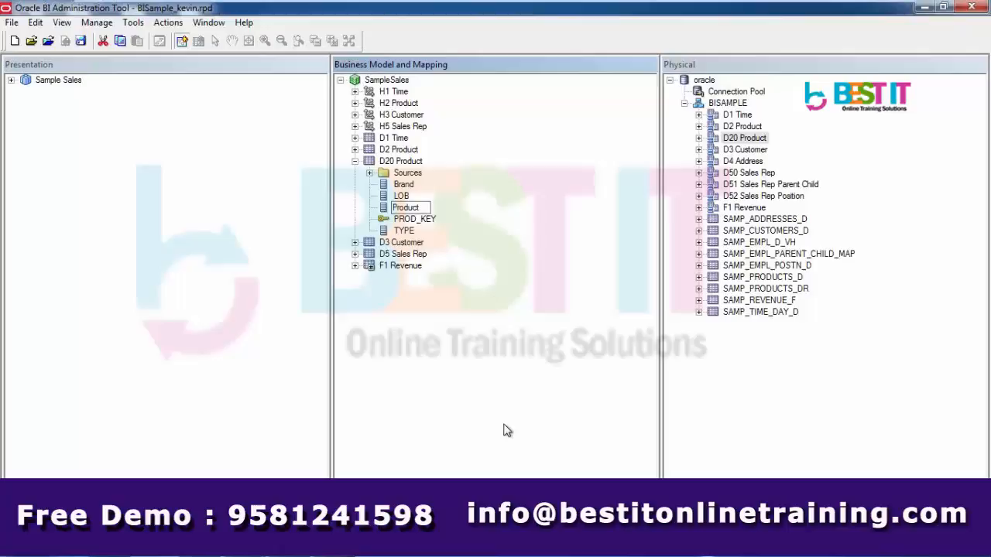
Rename PROD_KEY to Product Number, fixing a typo, and TYPE to Product Type
left_click(425, 221)
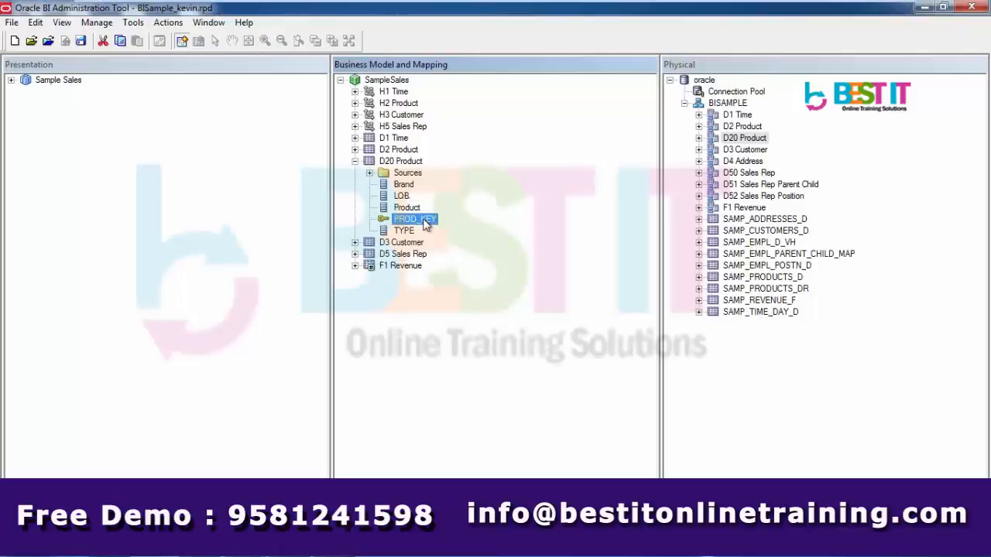
right_click(424, 221)
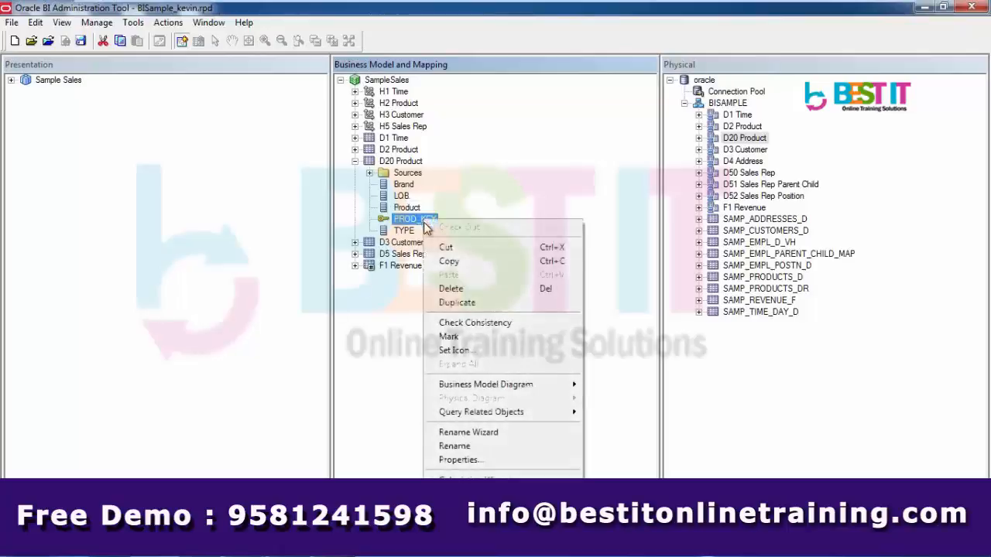
left_click(483, 449)
type("Pr")
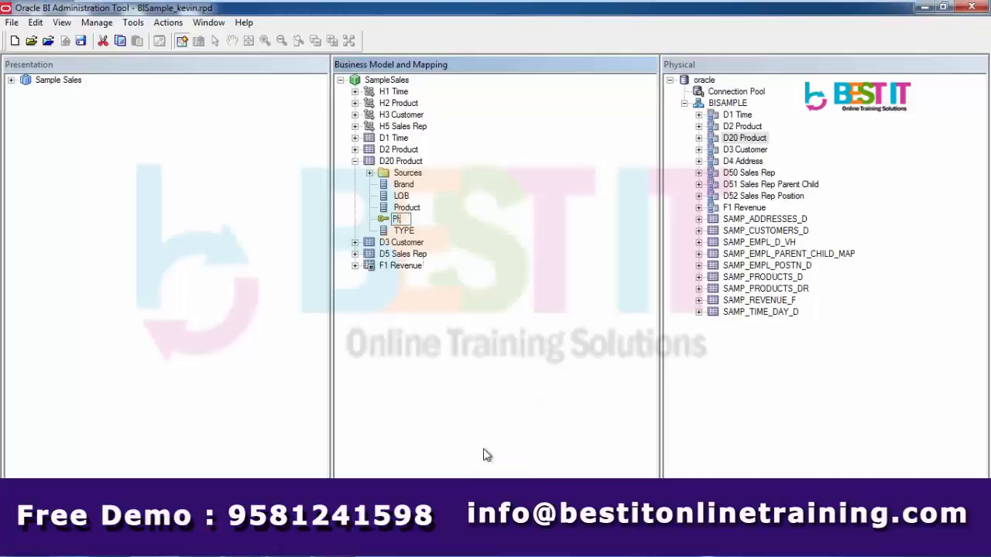
type("od NUmber")
left_click(404, 231)
right_click(408, 240)
left_click(468, 465)
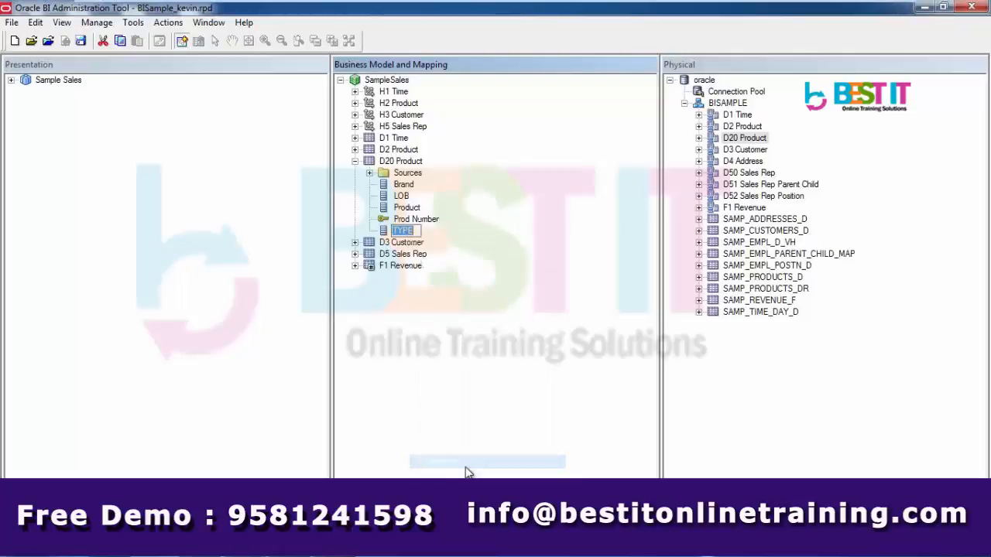
type("Prod")
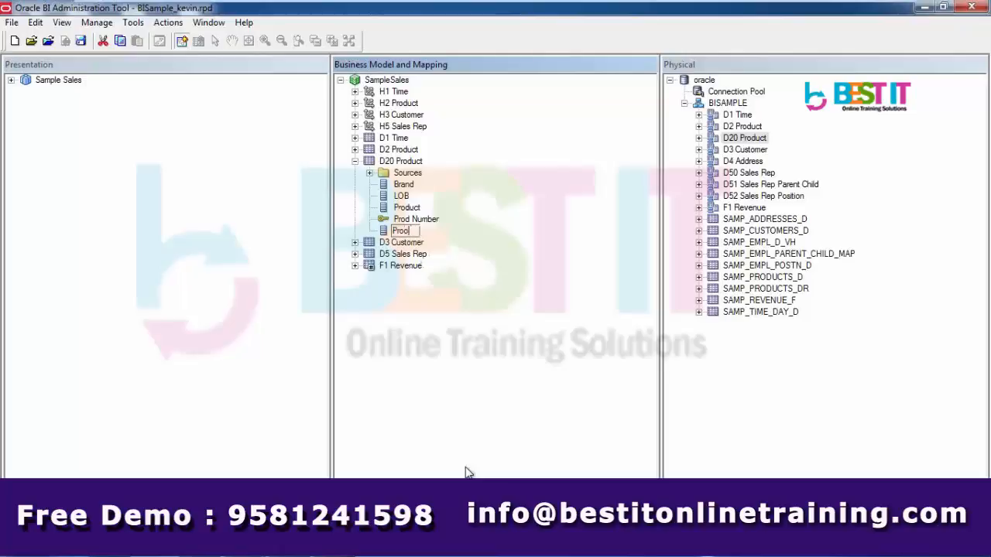
type("uct Type")
right_click(428, 220)
left_click(457, 444)
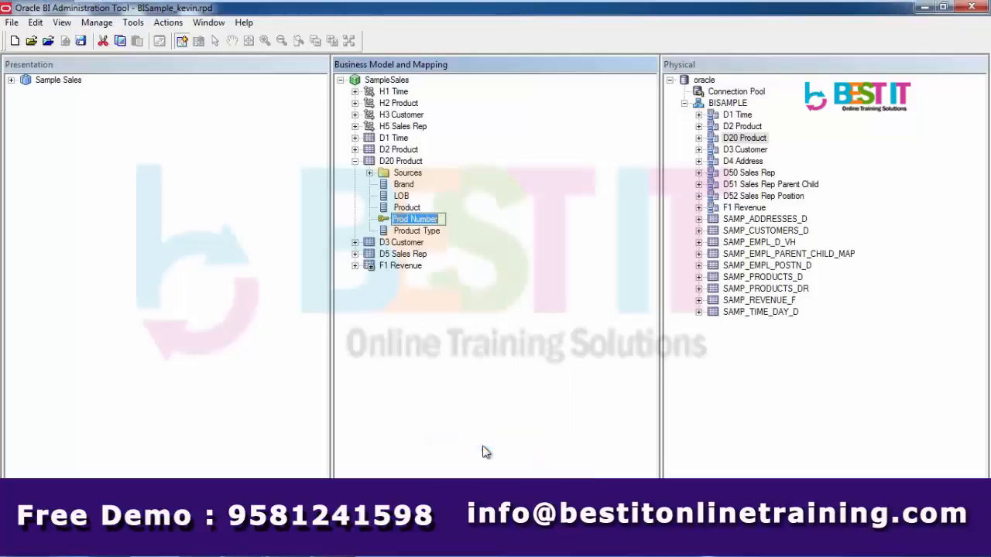
type("Prod")
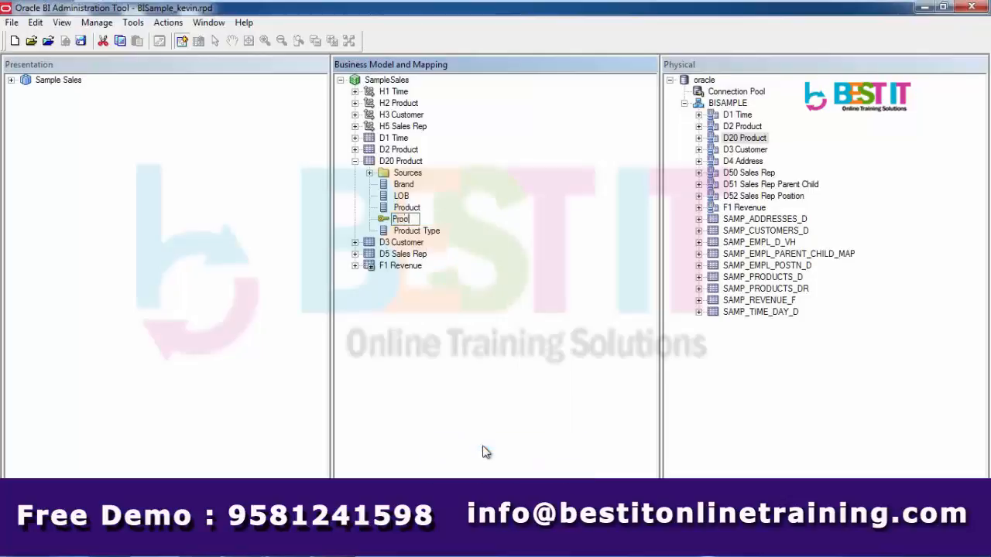
type("uct Number")
left_click(505, 366)
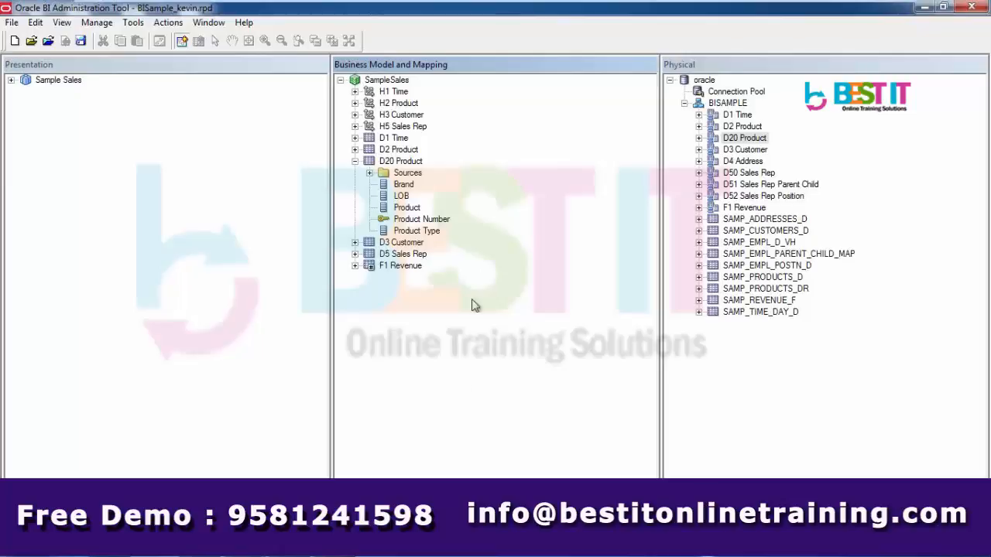
left_click(401, 162)
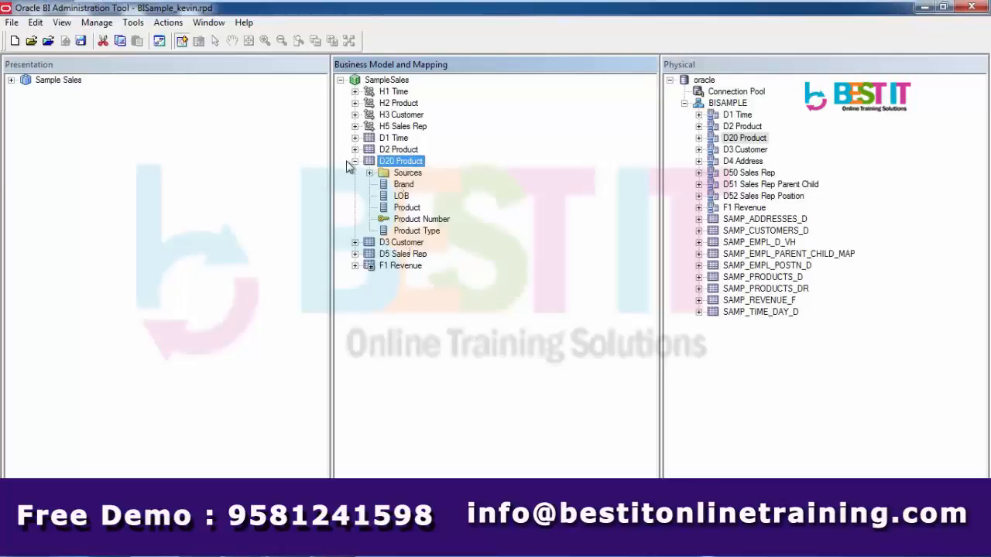
Create a level-based logical dimension from the D20 Product logical table
left_click(354, 161)
right_click(401, 163)
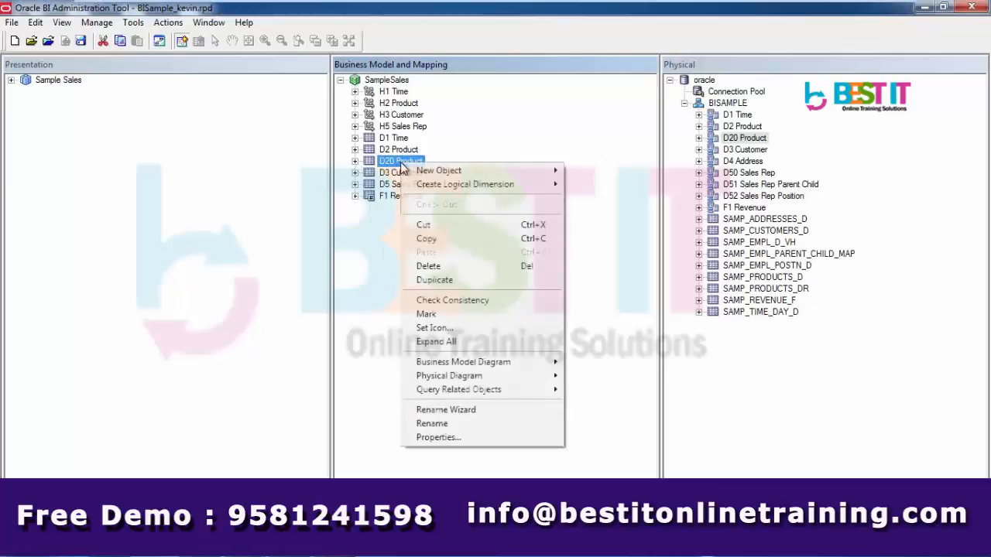
mouse_move(448, 189)
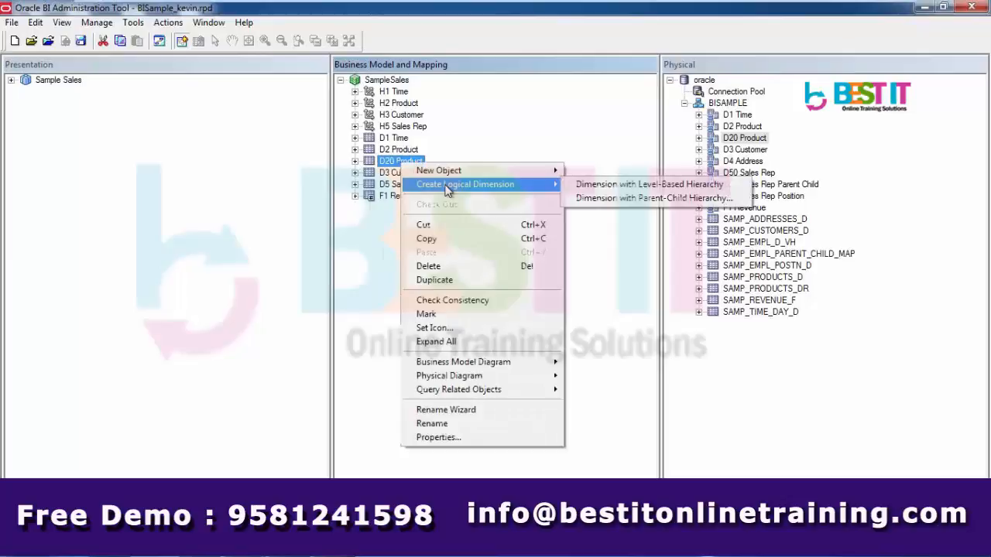
left_click(607, 189)
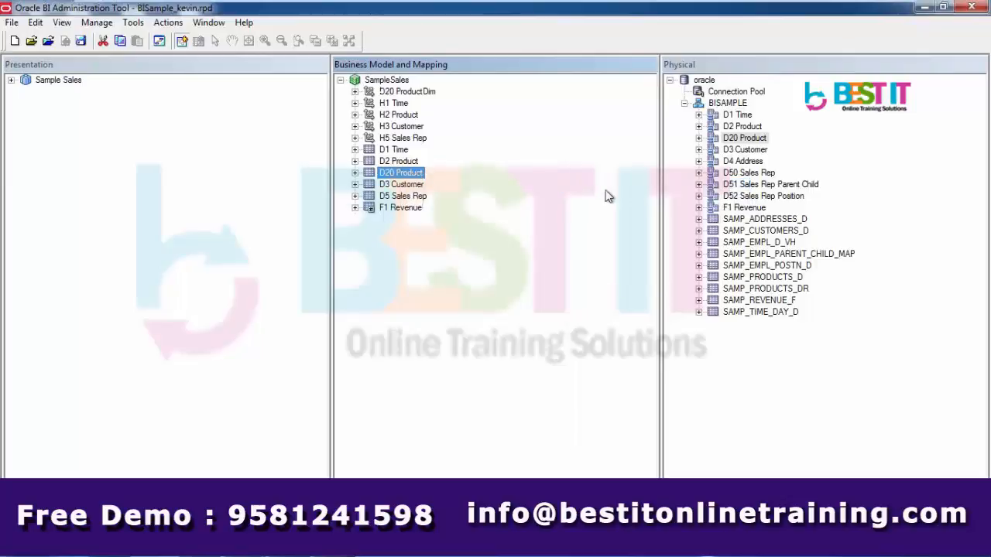
Rename the new D20 ProductDim dimension to H20 Product
left_click(418, 92)
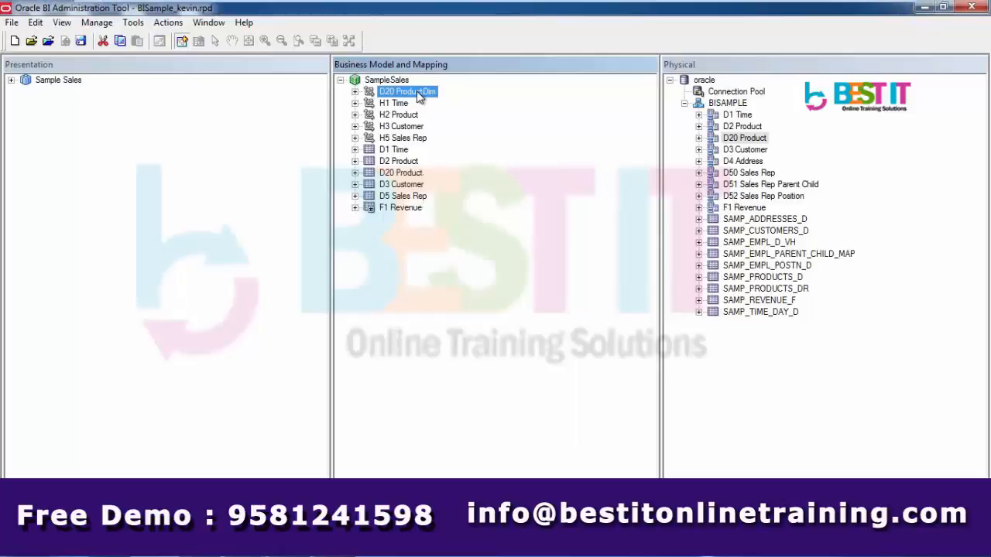
right_click(418, 94)
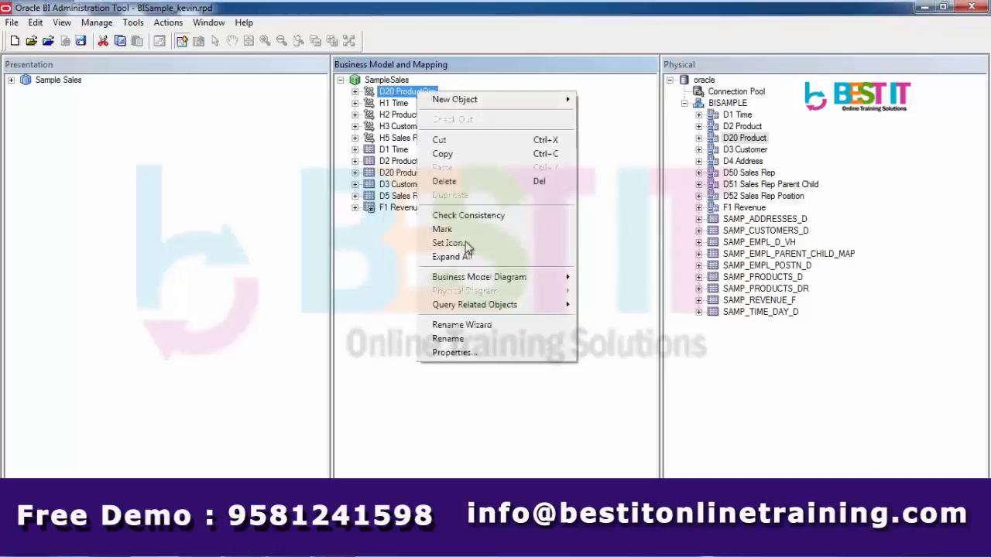
left_click(462, 339)
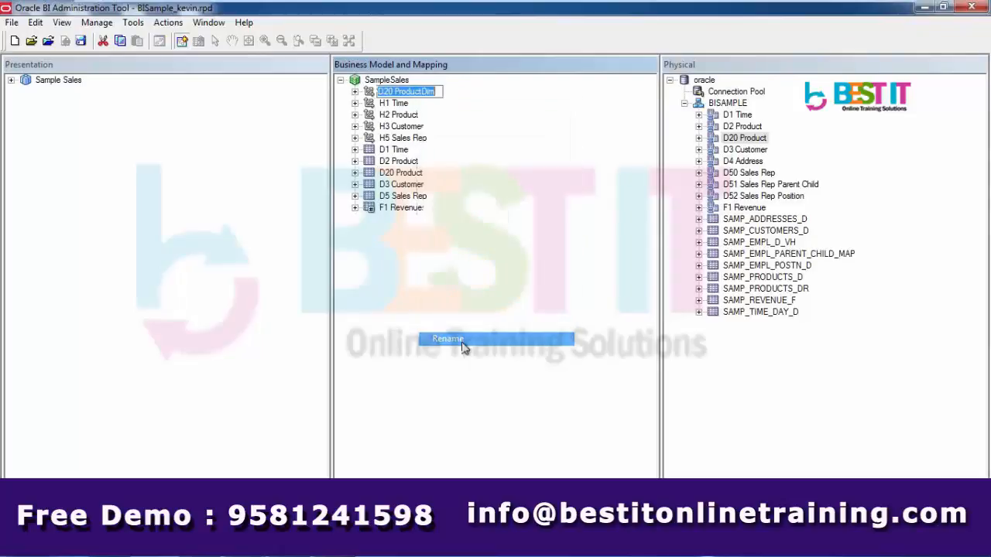
type("H")
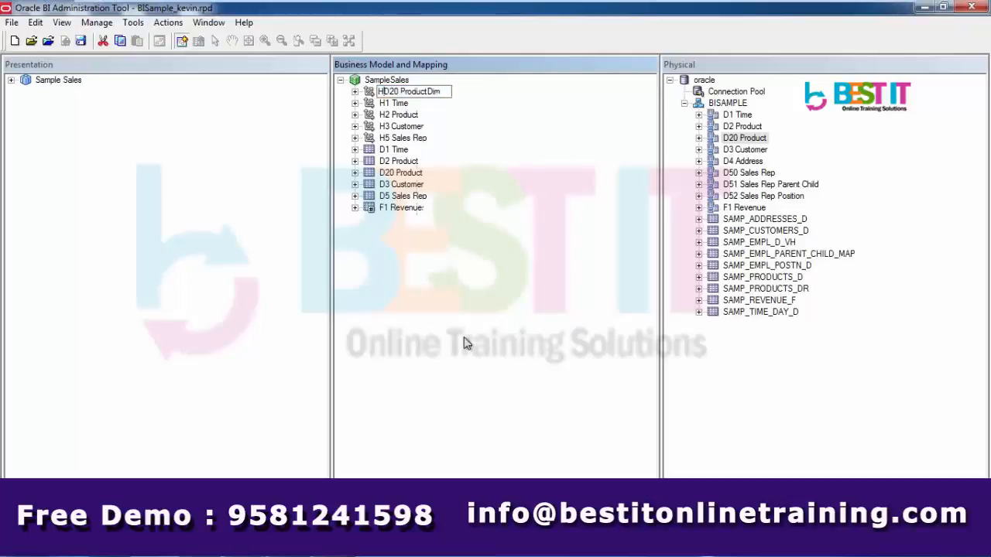
key("Delete")
key("BackSpace")
key("BackSpace")
key("Return")
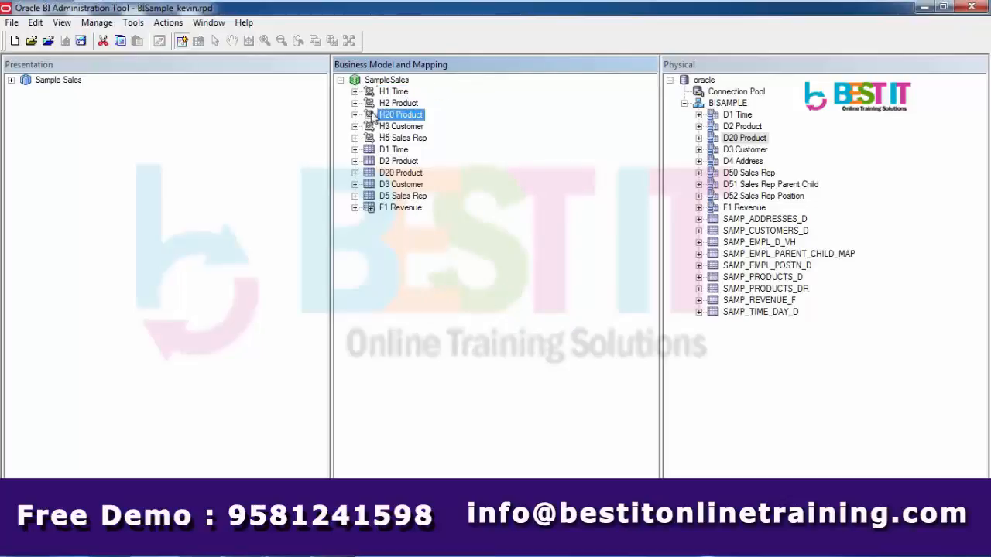
Expand the H20 Product hierarchy to show the D20 Product Total and D20 Product Detail levels
left_click(355, 114)
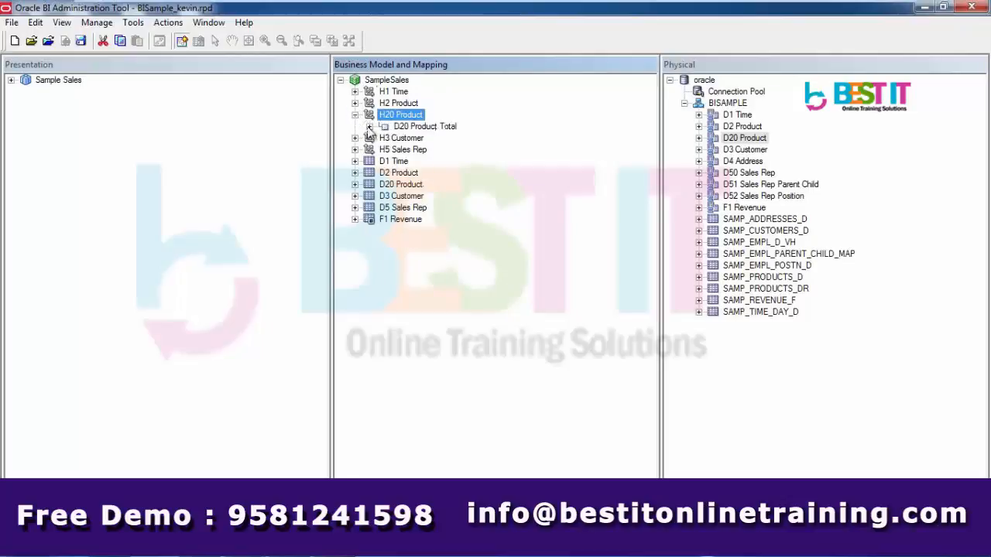
left_click(369, 127)
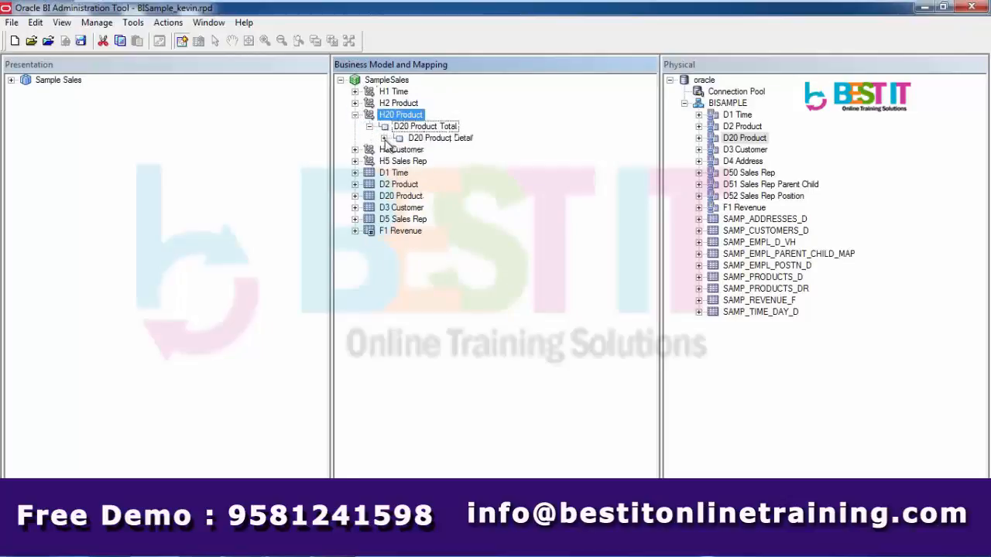
left_click(384, 138)
left_click(436, 127)
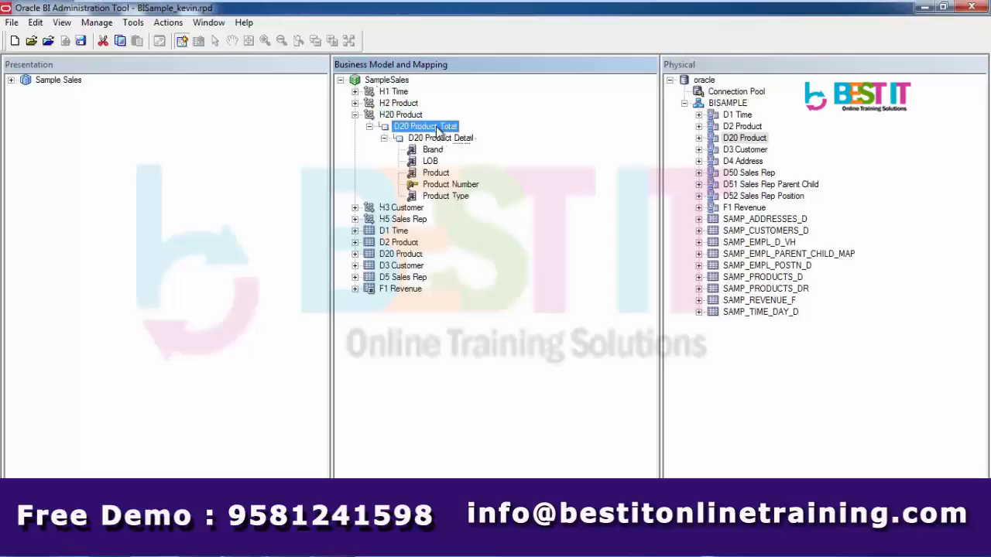
left_click(438, 139)
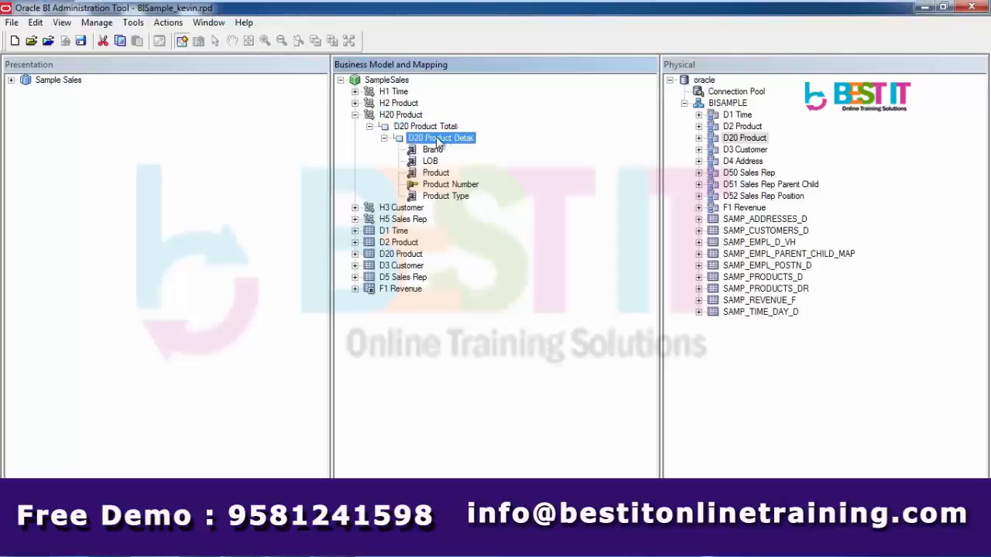
left_click(436, 127)
Rename the two levels to Product Total and Product Detail by removing the 'D20 ' prefix
right_click(436, 127)
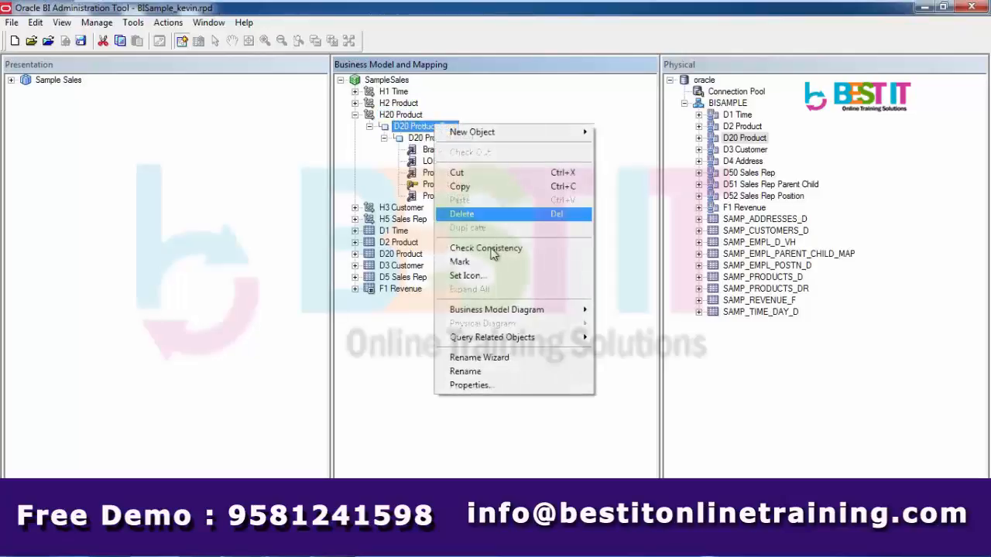
left_click(485, 375)
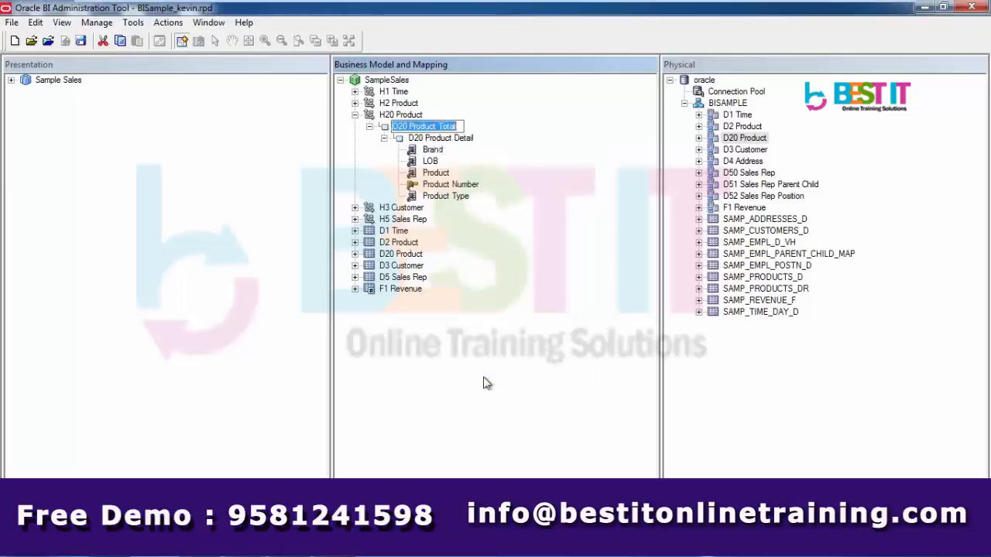
key("Home")
key("Delete")
key("Delete")
key("Delete")
key("Delete")
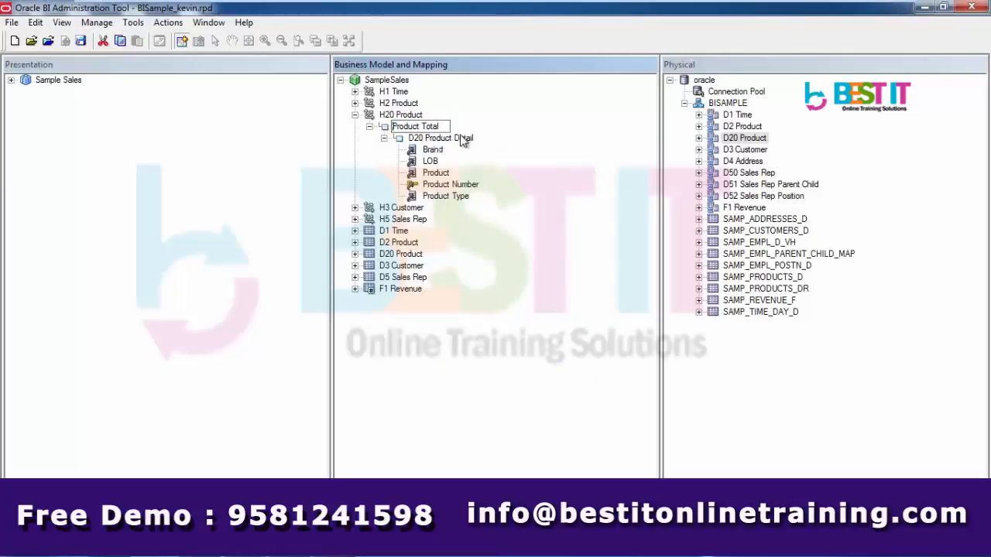
right_click(462, 140)
left_click(495, 390)
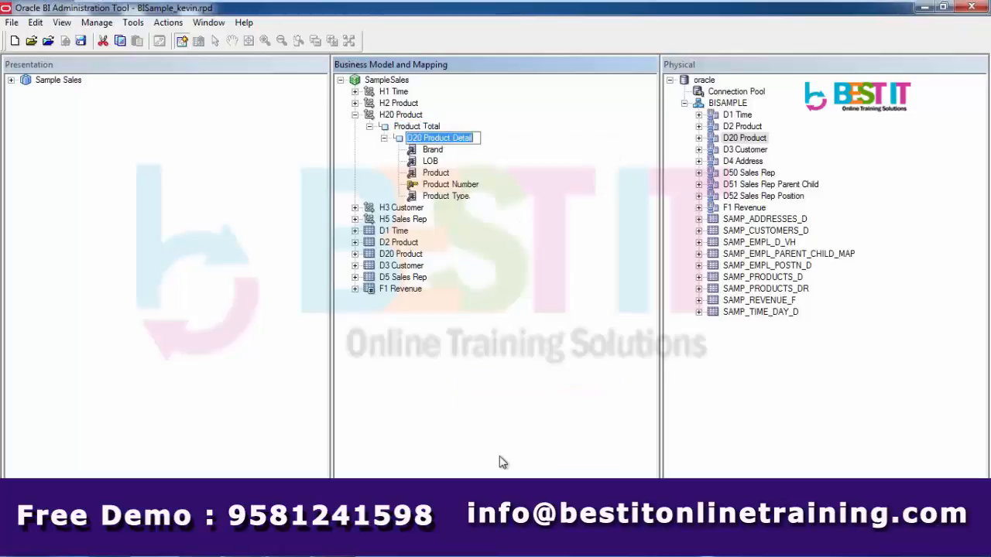
key("Home")
key("Delete")
key("Delete")
key("Delete")
key("Delete")
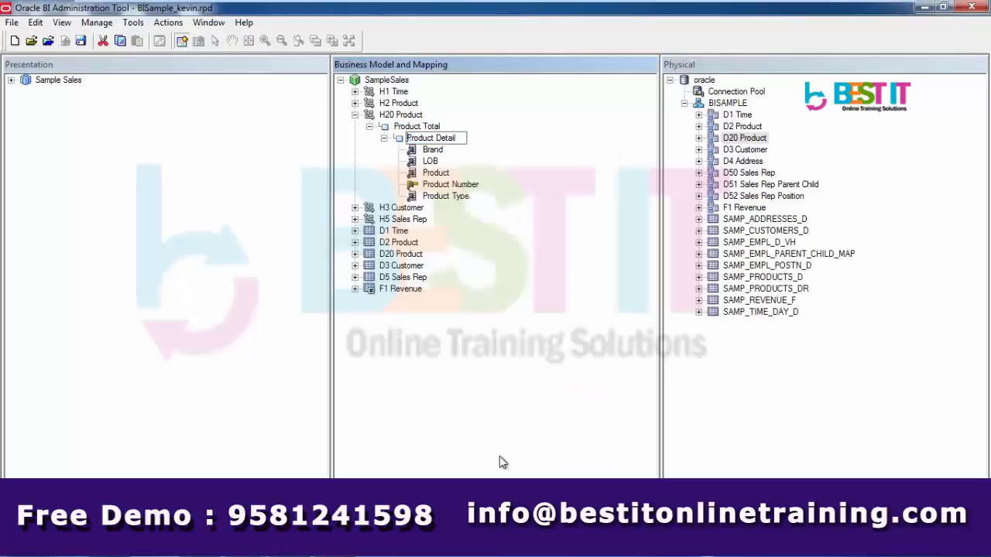
key("Return")
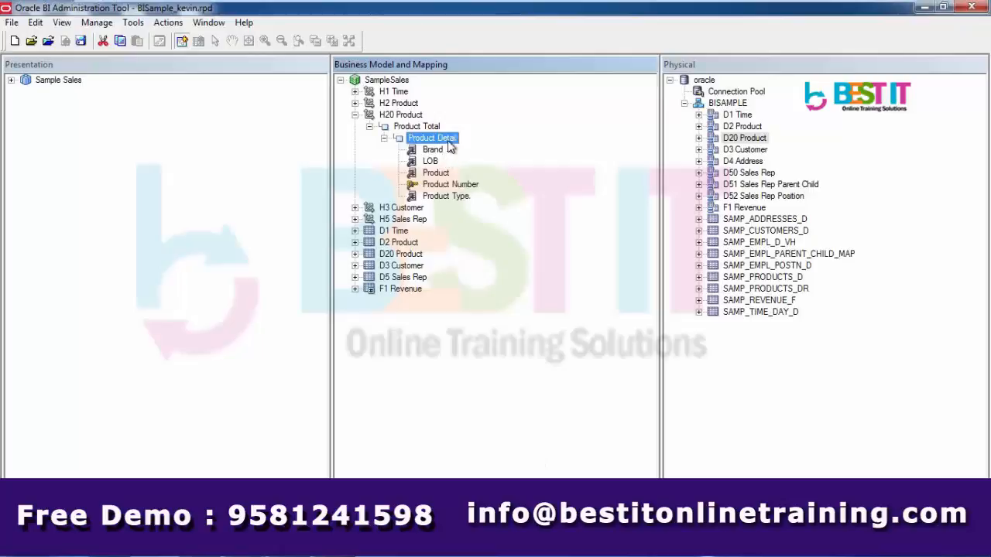
right_click(449, 143)
Add a new parent level named Product above Product Detail
mouse_move(481, 150)
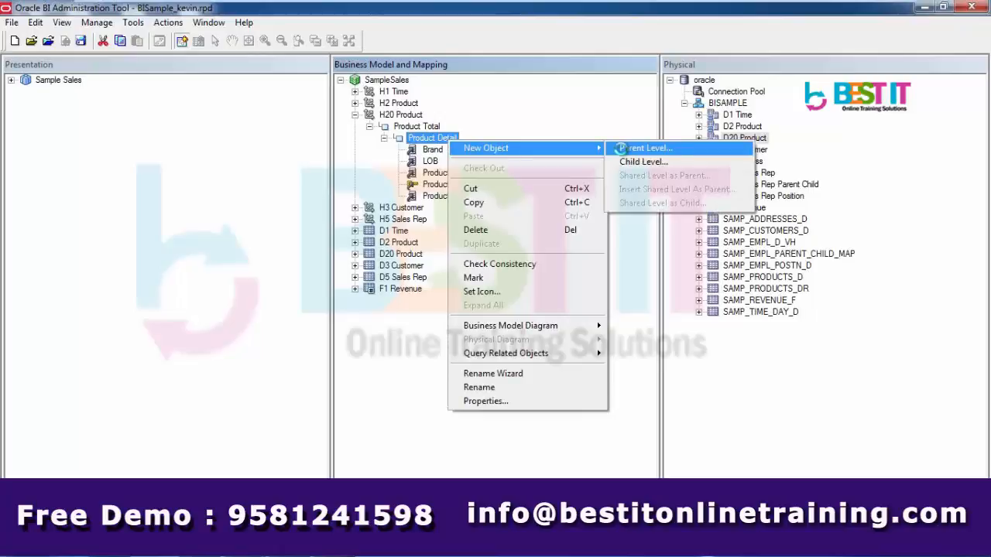
left_click(623, 149)
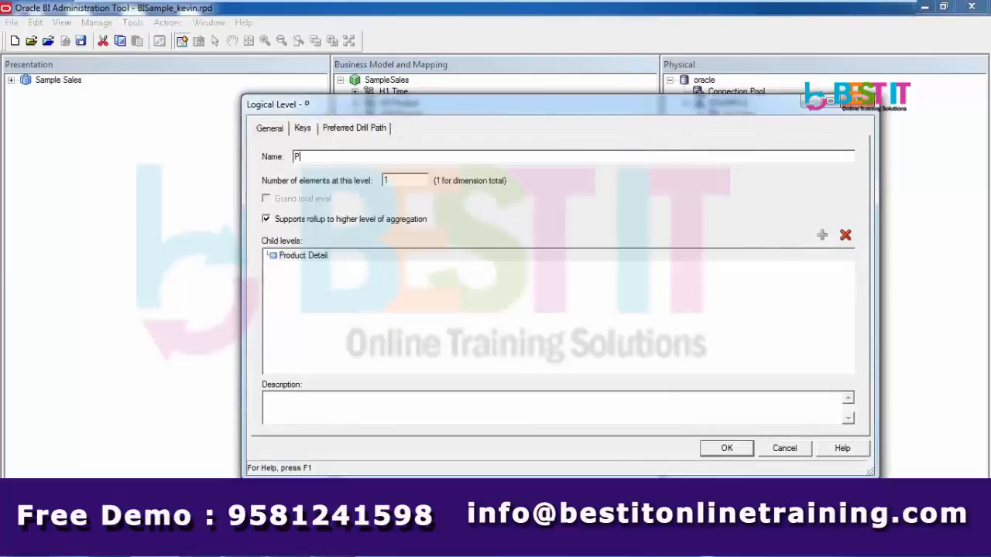
type("Product")
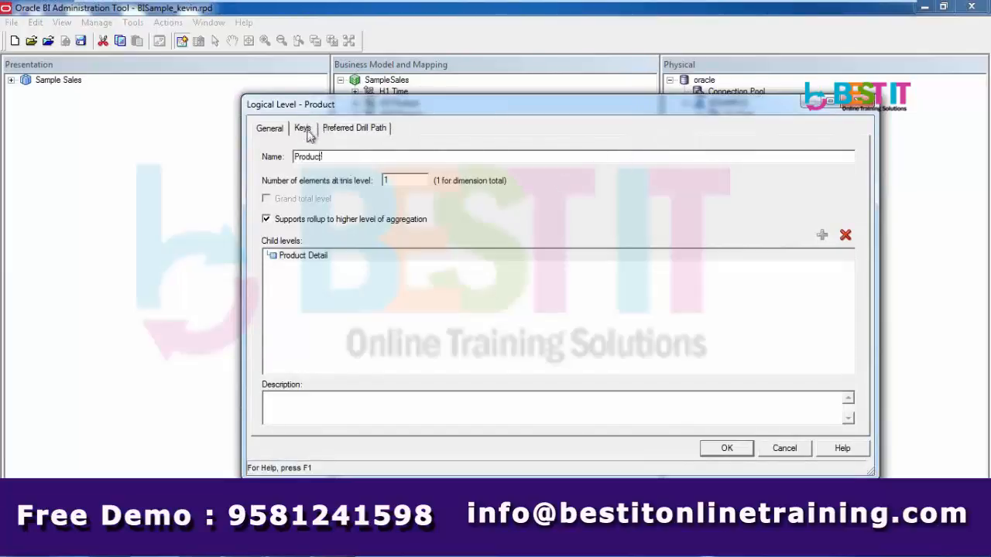
left_click(716, 450)
Add a new parent level named Product Type above Product
right_click(422, 138)
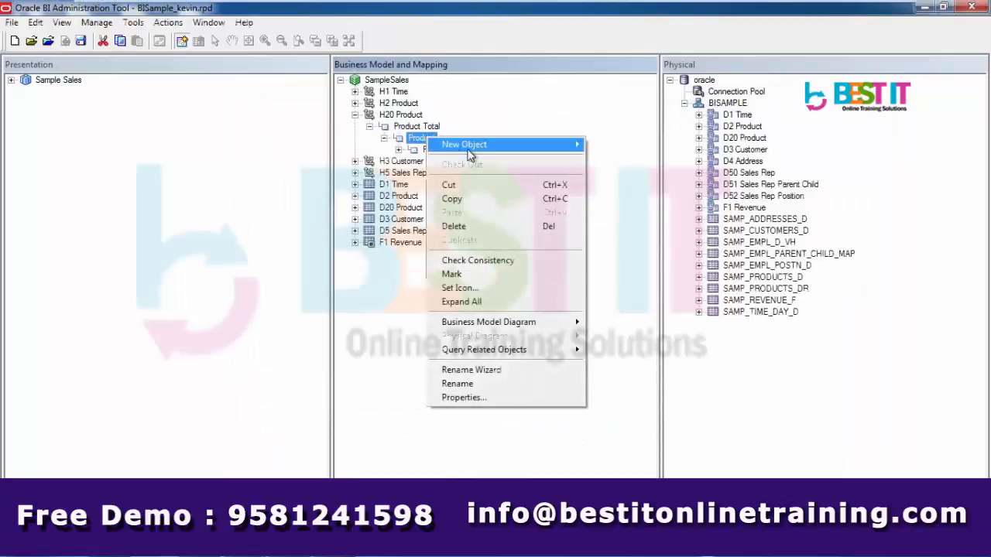
mouse_move(542, 144)
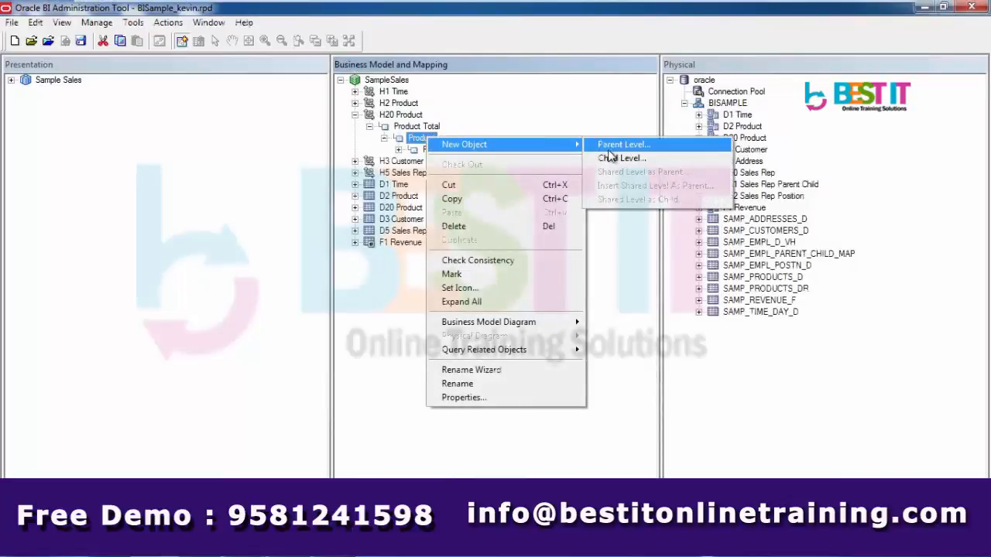
left_click(609, 151)
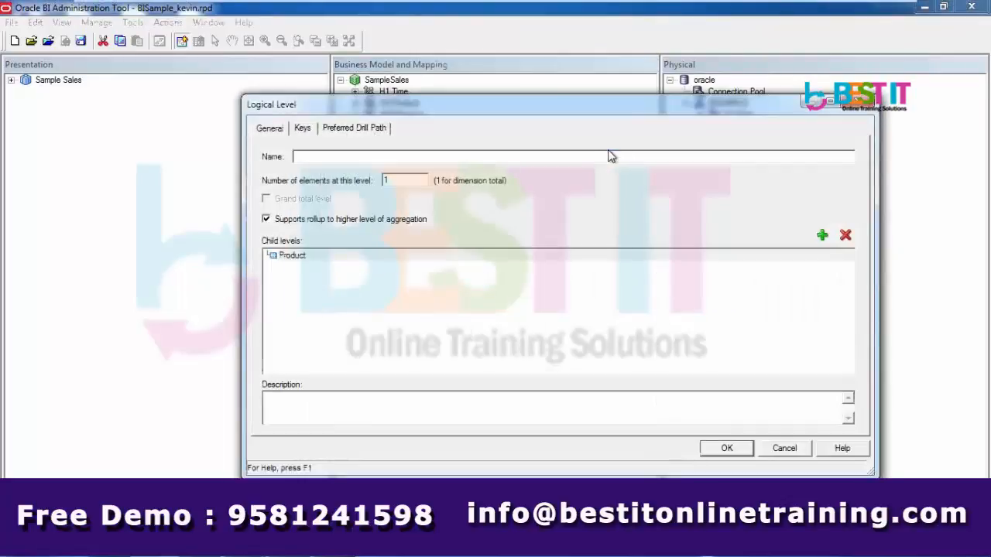
type("Product")
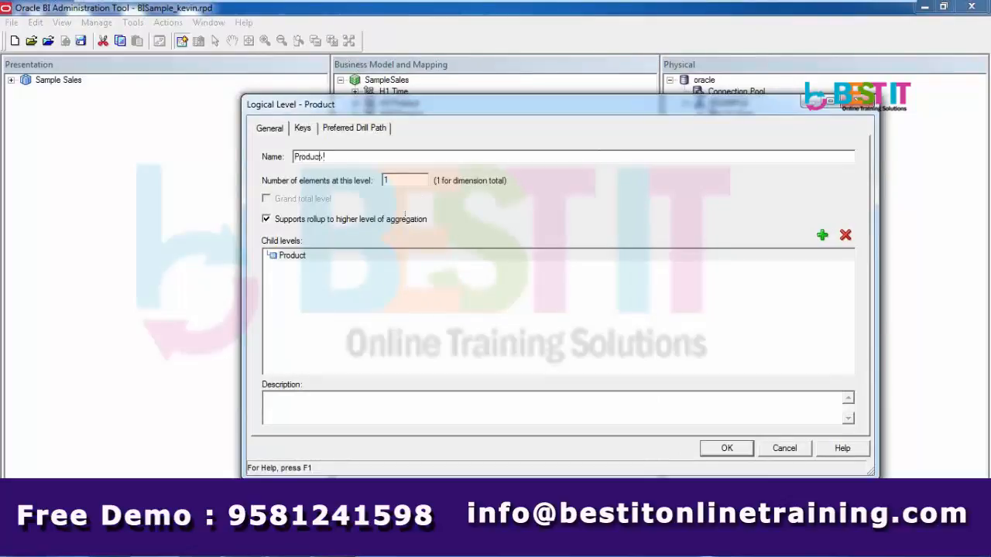
type(" Type")
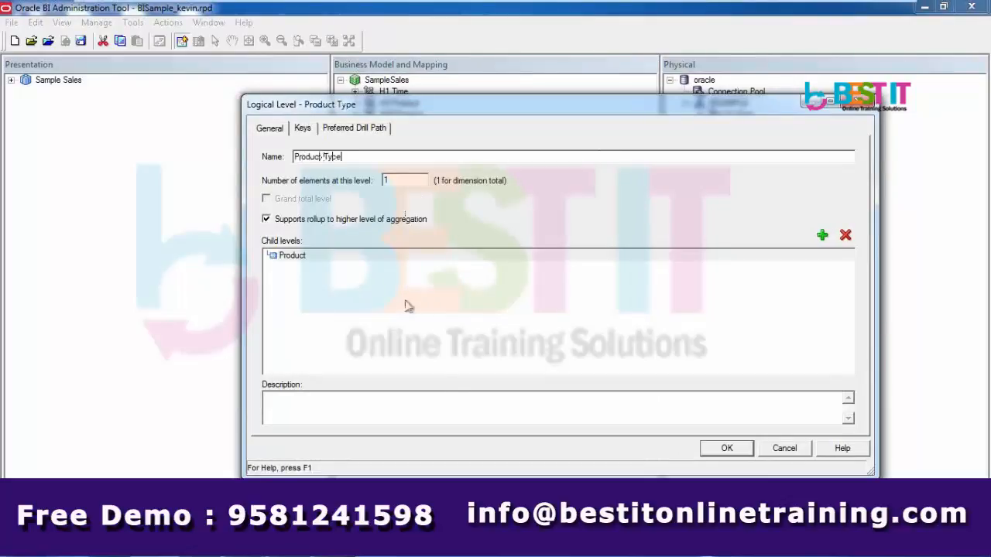
left_click(727, 449)
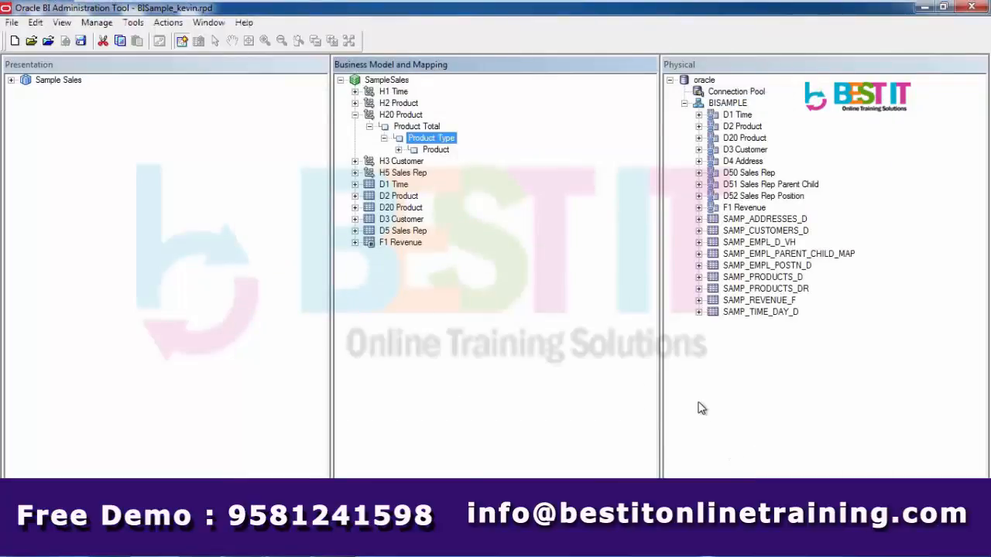
Add a new parent level named Product LOB above Product Type
right_click(449, 144)
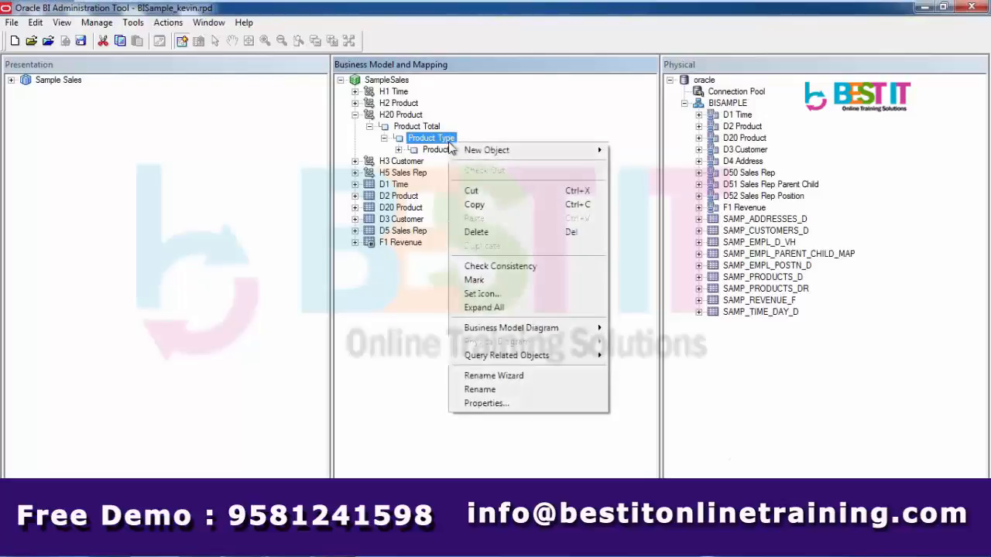
mouse_move(520, 150)
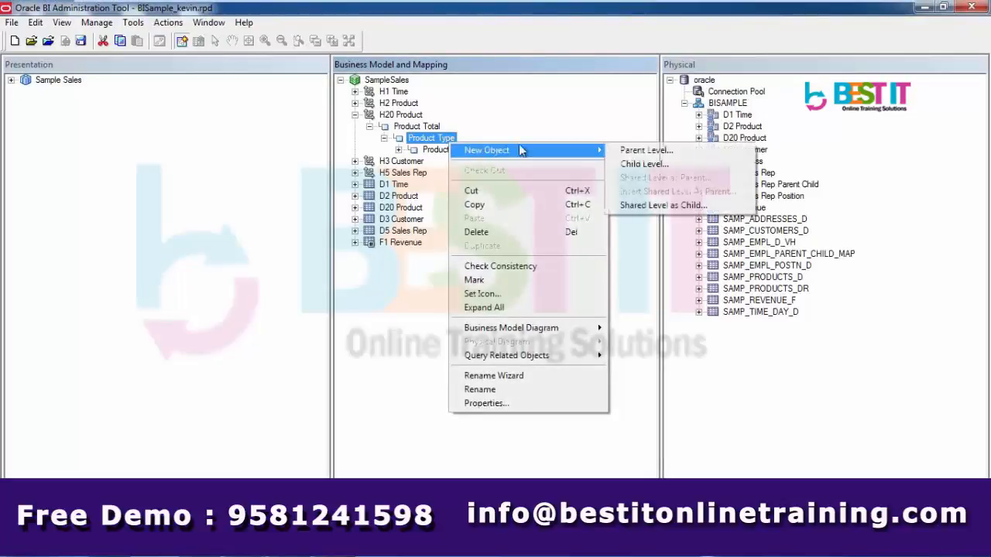
left_click(657, 150)
type("Product")
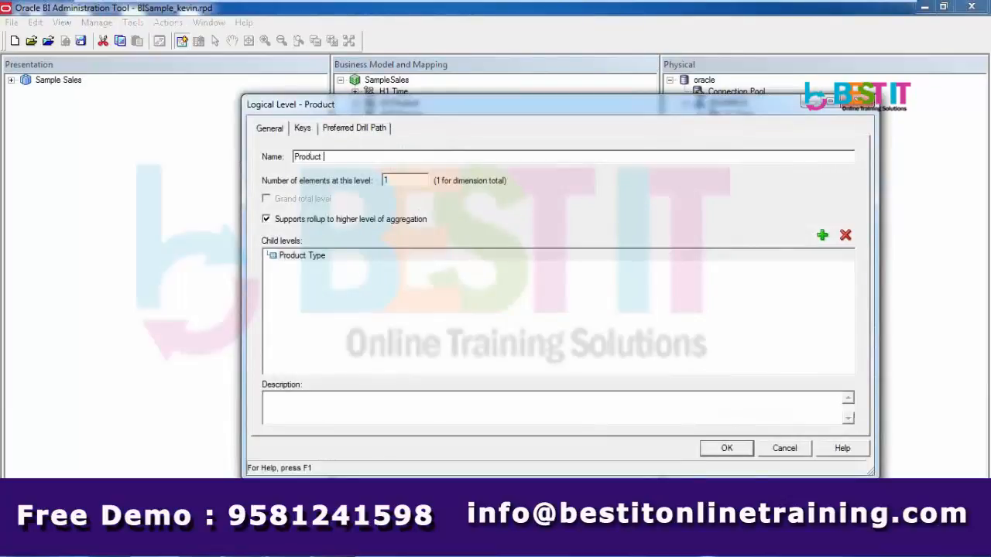
type(" LOB")
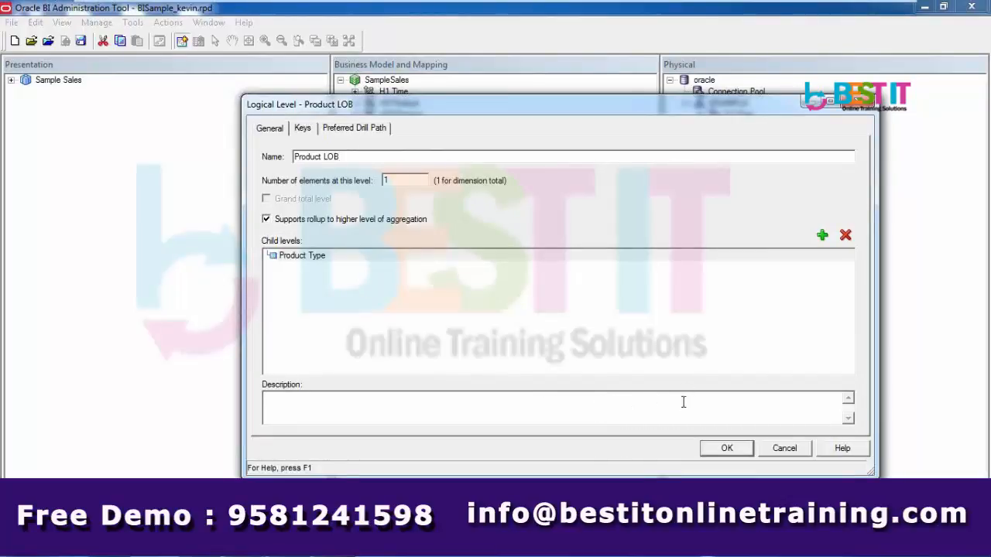
left_click(739, 447)
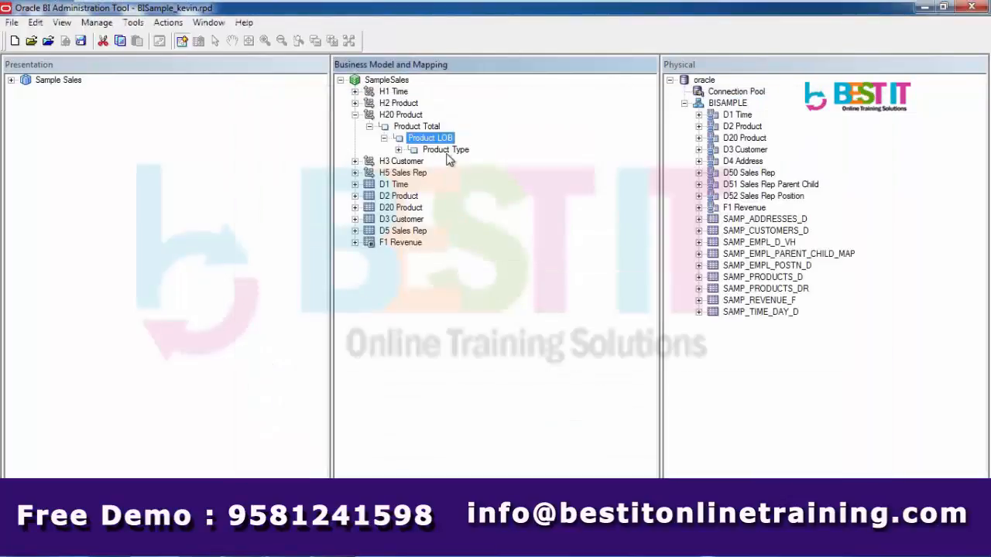
Add a new parent level named Product Brand above Product LOB
right_click(444, 140)
mouse_move(502, 152)
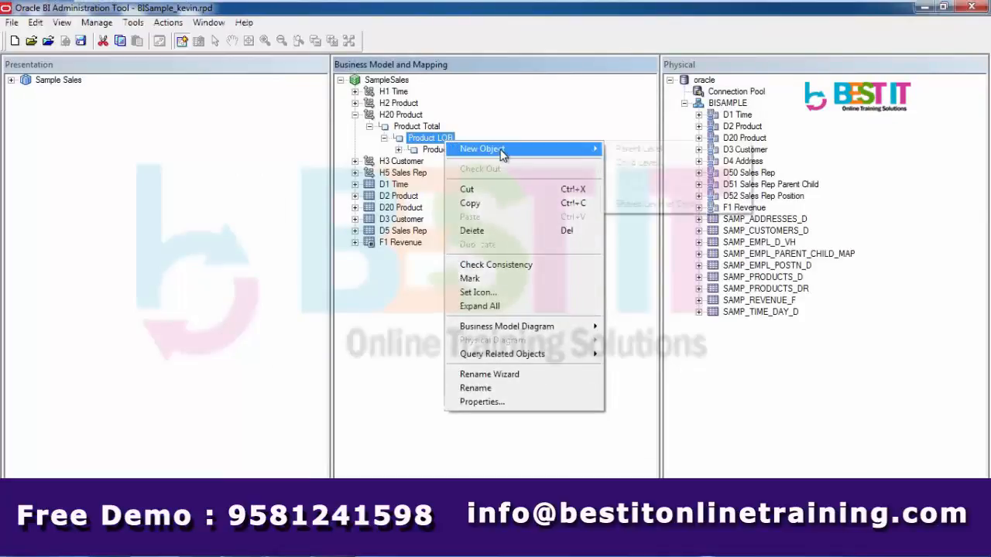
left_click(626, 150)
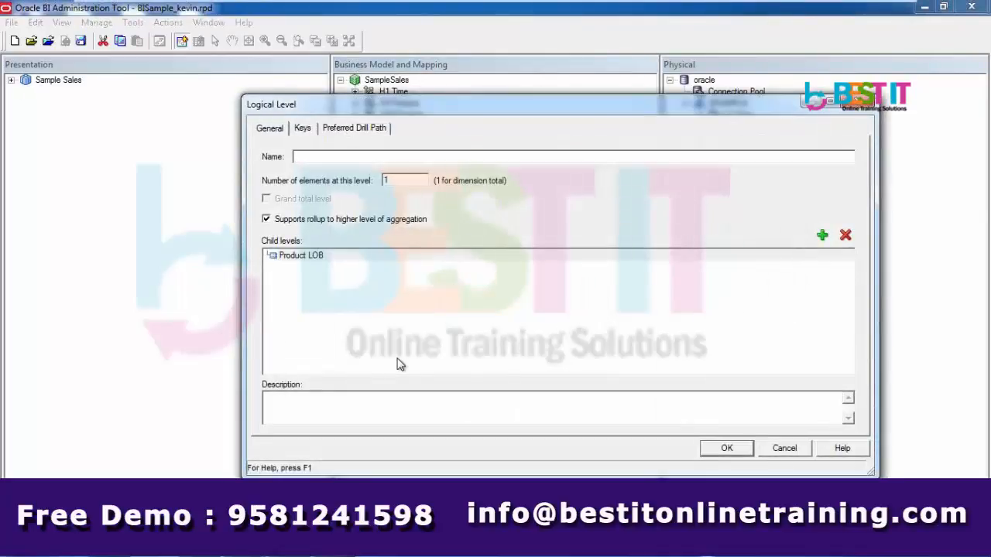
type("Product Brand")
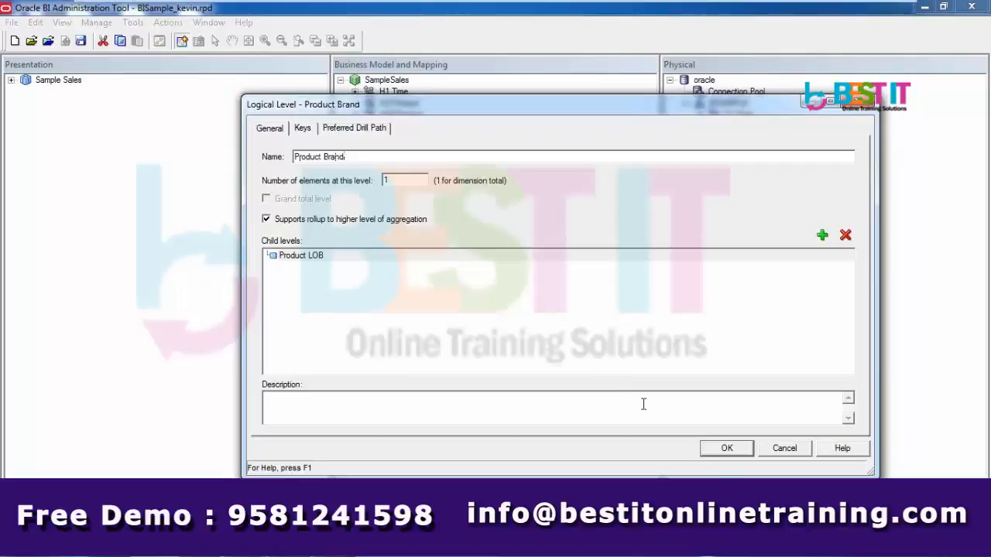
left_click(706, 452)
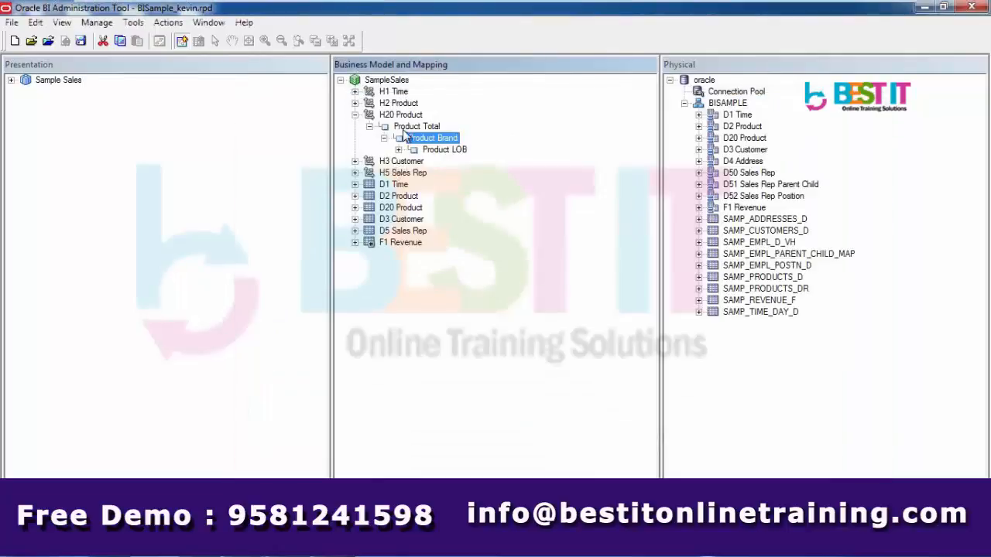
Expand H20 Product level by level down to the Product Detail columns
left_click(407, 114)
left_click(412, 126)
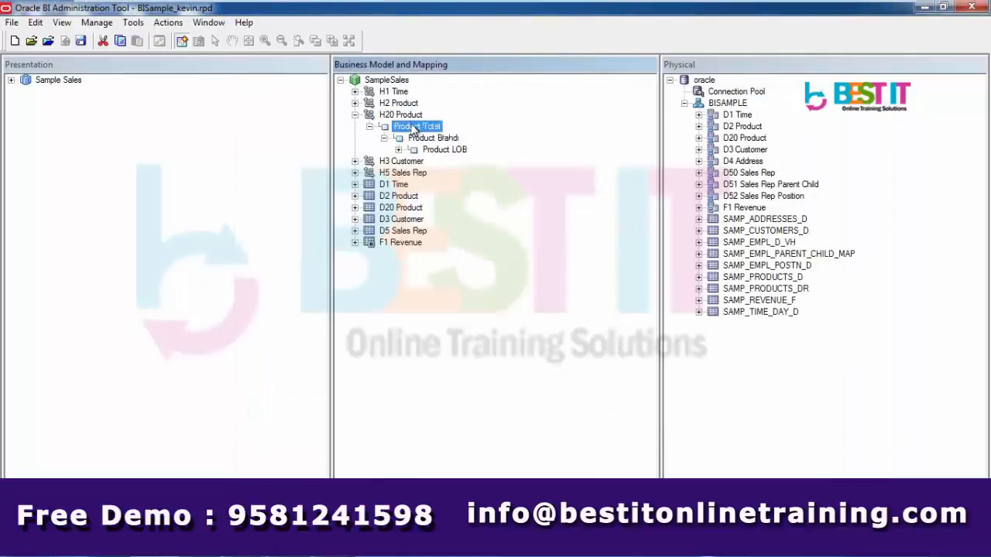
left_click(424, 140)
left_click(398, 150)
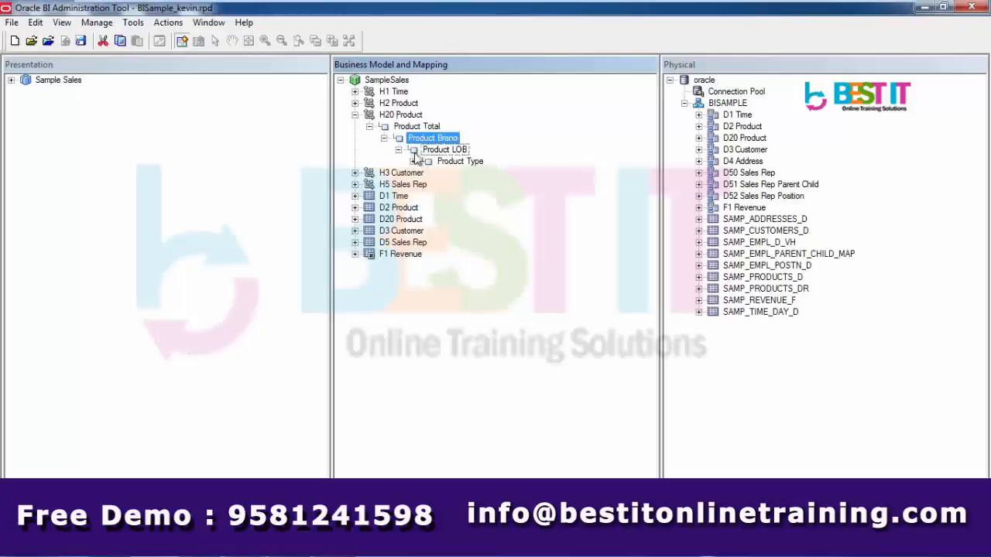
left_click(412, 161)
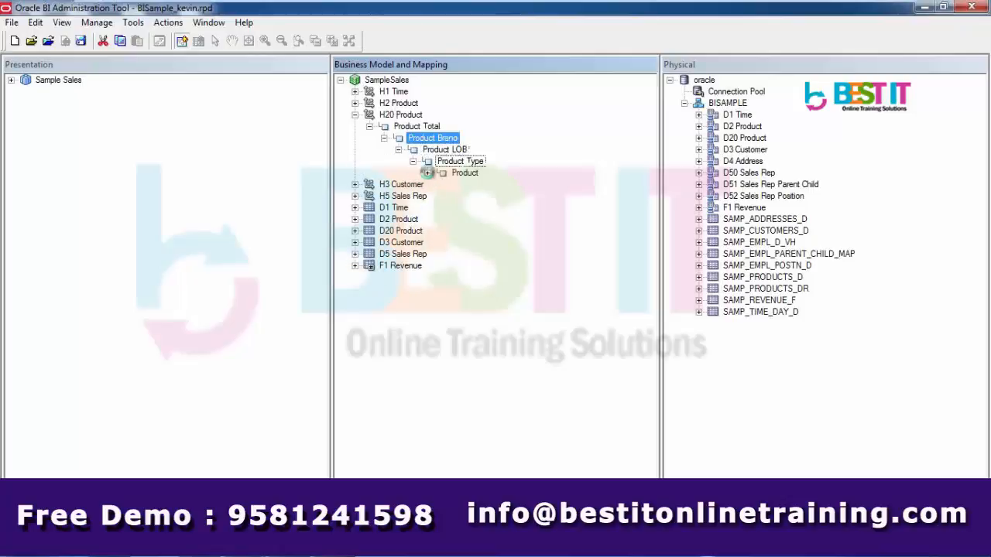
left_click(428, 172)
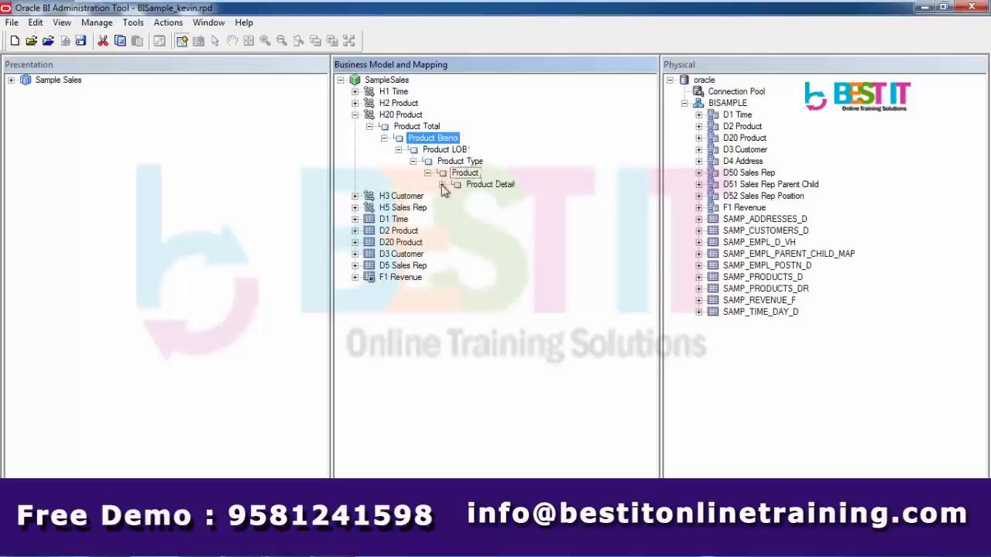
left_click(442, 185)
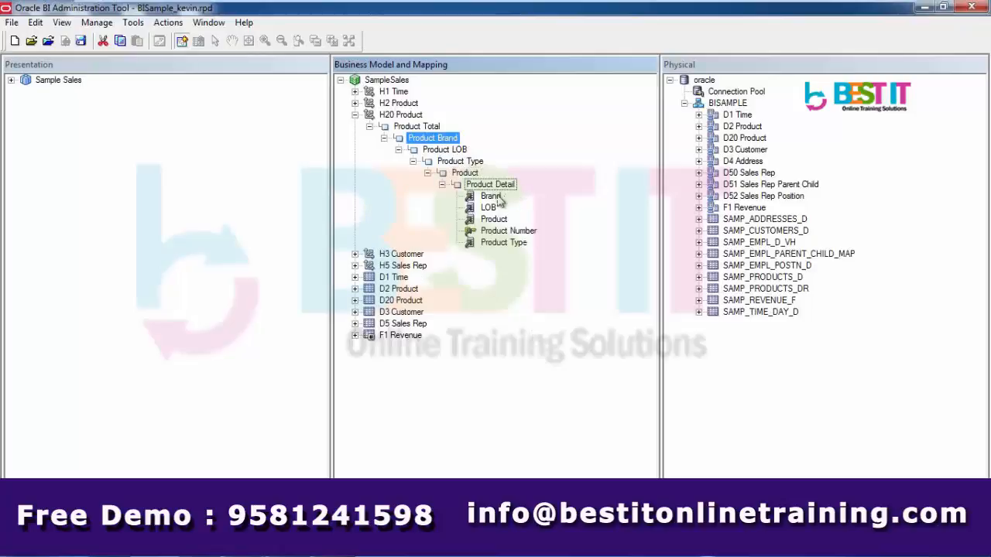
Move the Brand, LOB, Product and Product Type columns from Product Detail to their matching levels
left_click_drag(498, 198, 443, 140)
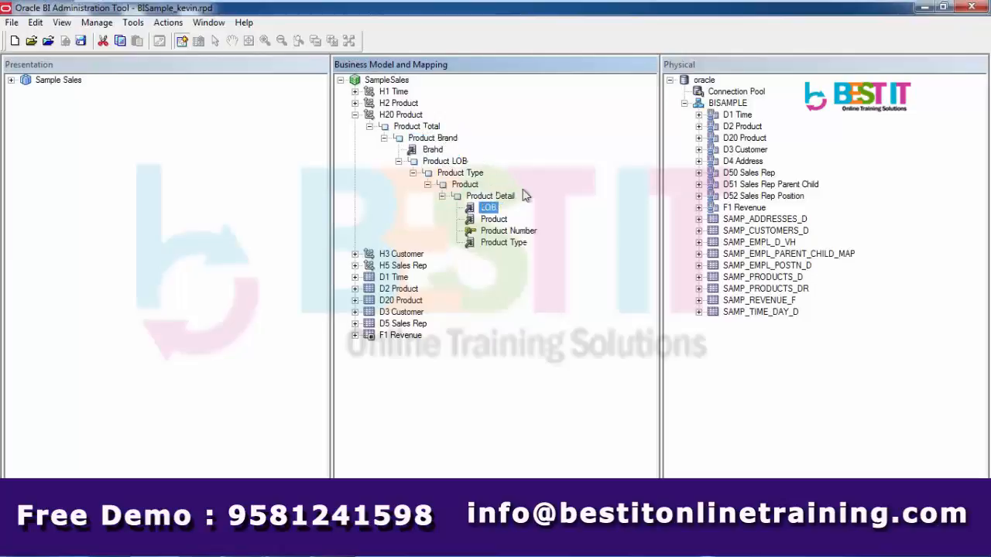
left_click_drag(492, 209, 455, 163)
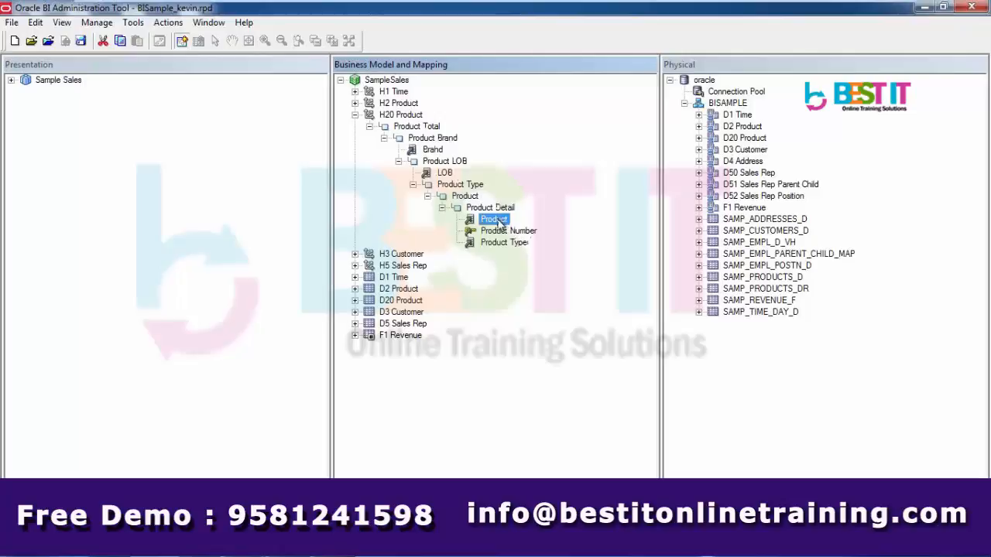
left_click_drag(502, 223, 475, 187)
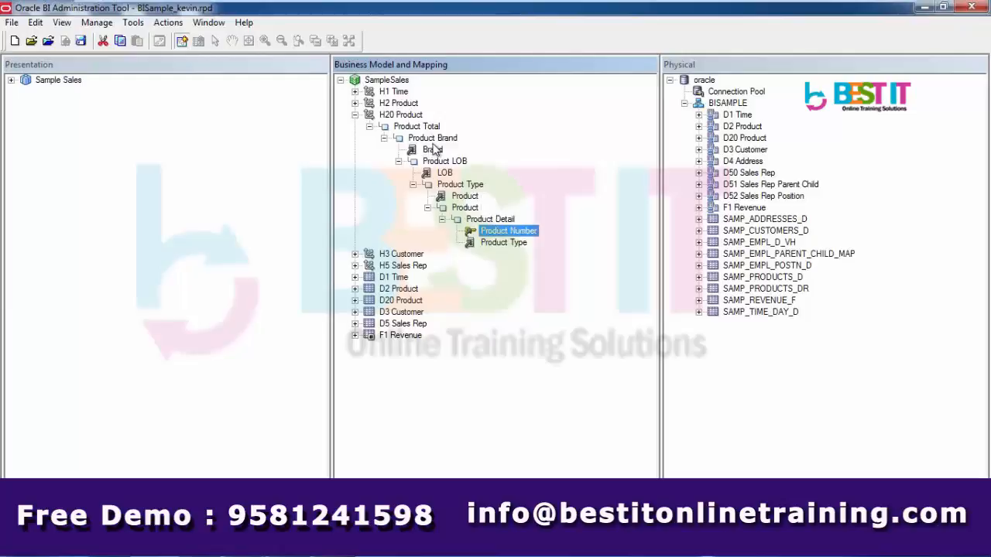
left_click_drag(470, 199, 465, 207)
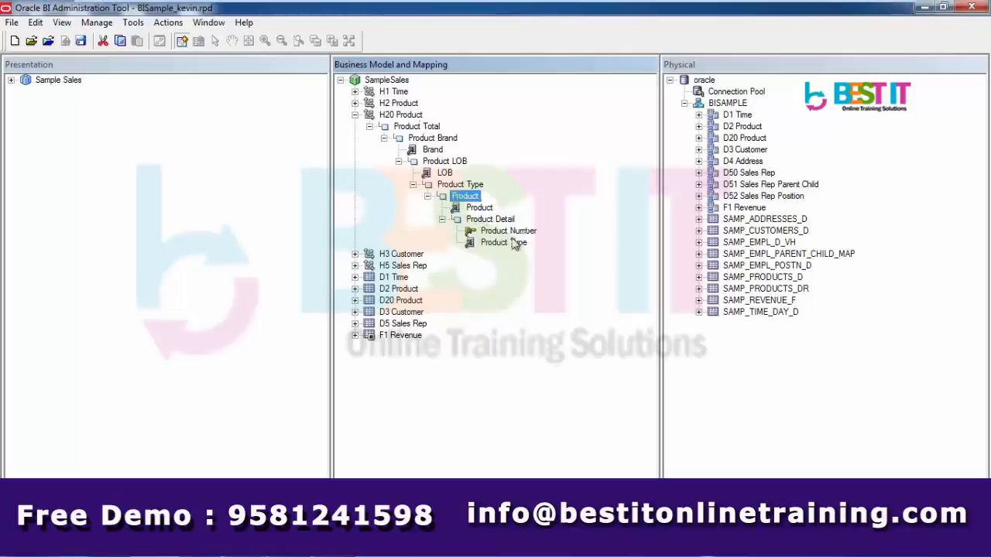
left_click_drag(520, 244, 476, 188)
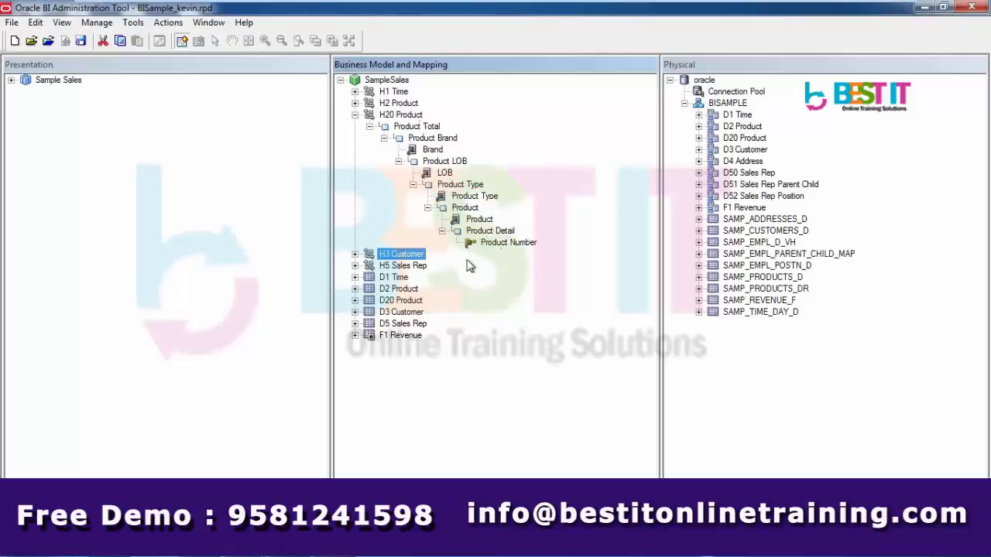
left_click(399, 162)
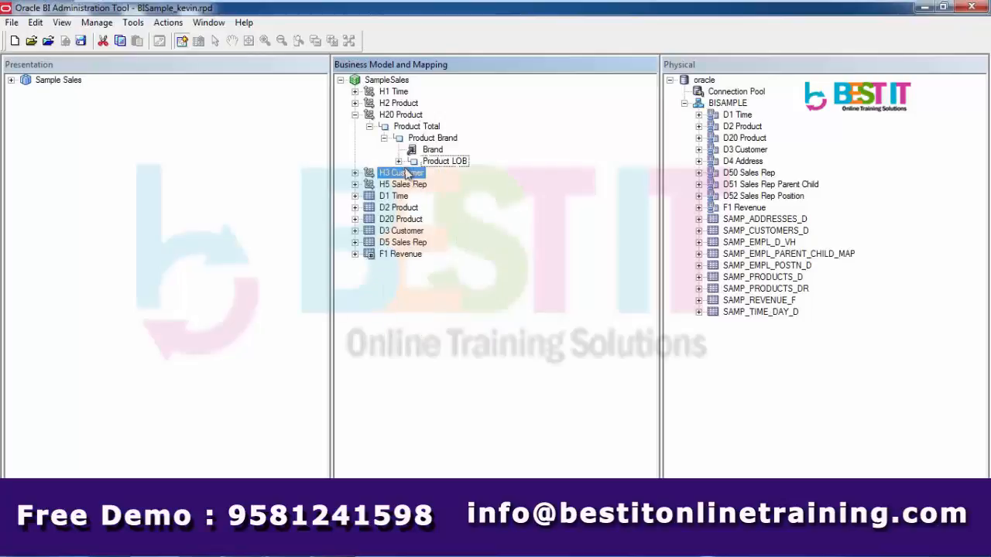
left_click(399, 162)
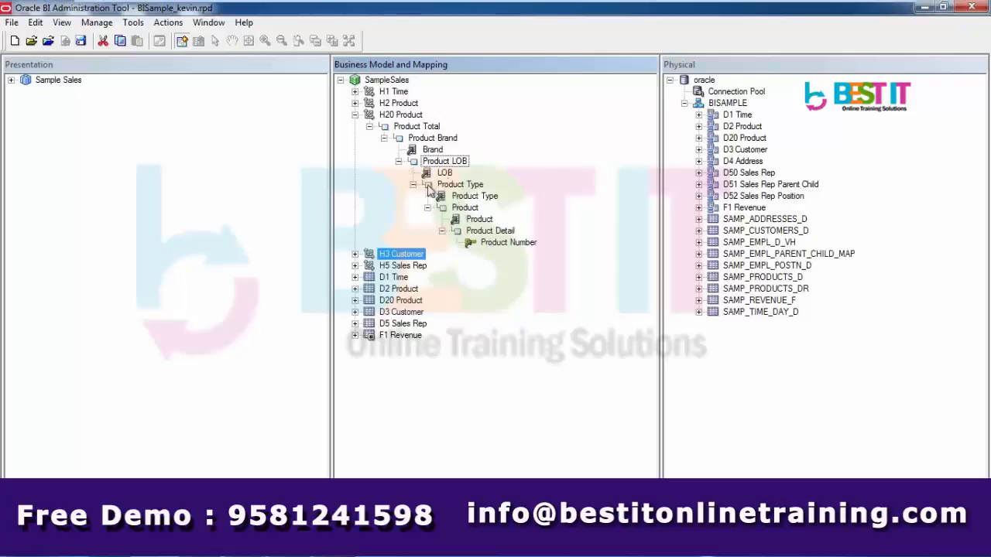
left_click(442, 231)
left_click(428, 207)
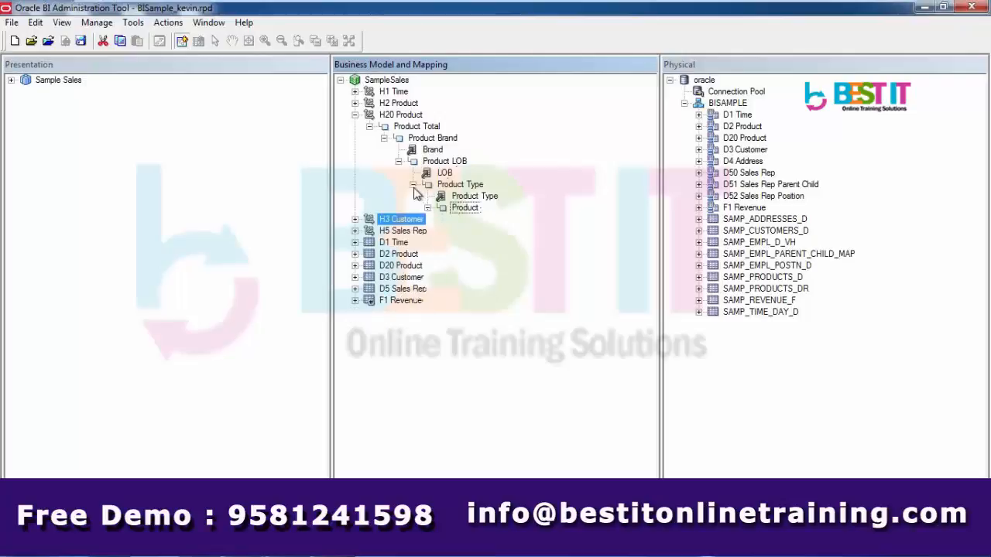
left_click(412, 184)
left_click(398, 162)
left_click(384, 138)
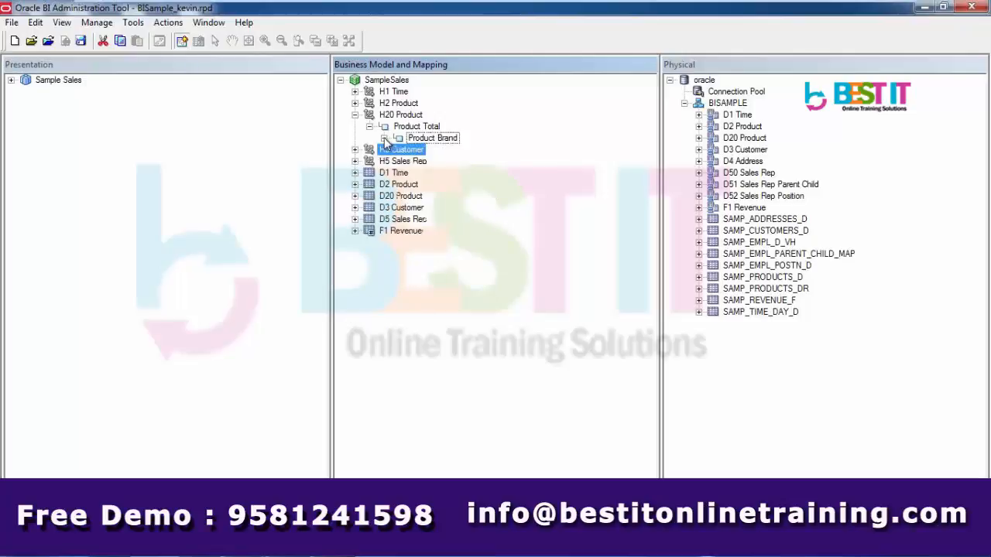
left_click(384, 138)
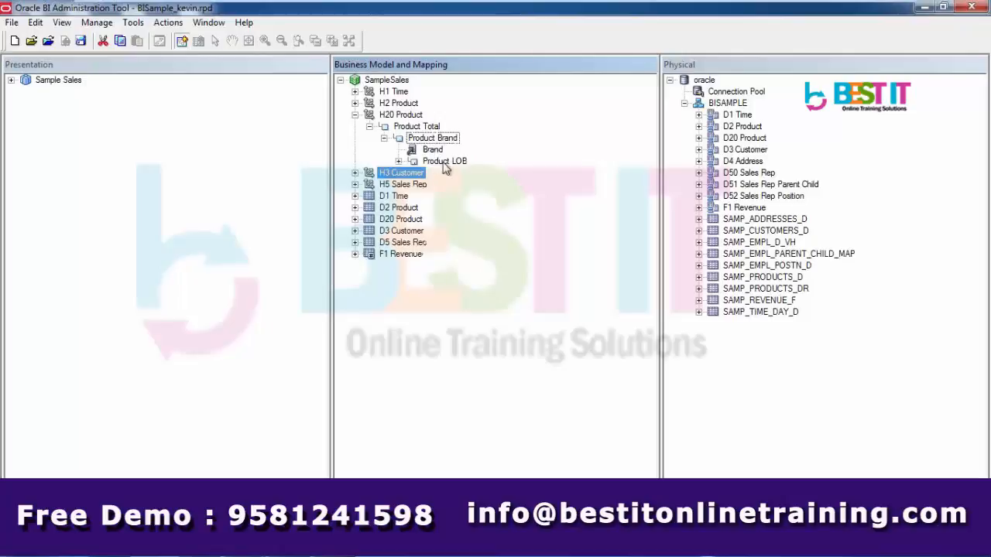
left_click(399, 161)
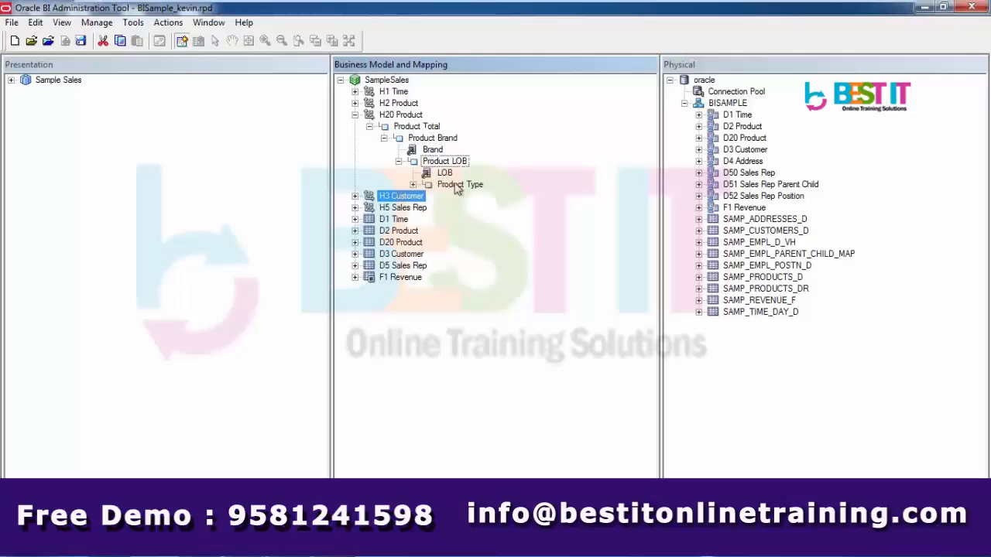
left_click(413, 185)
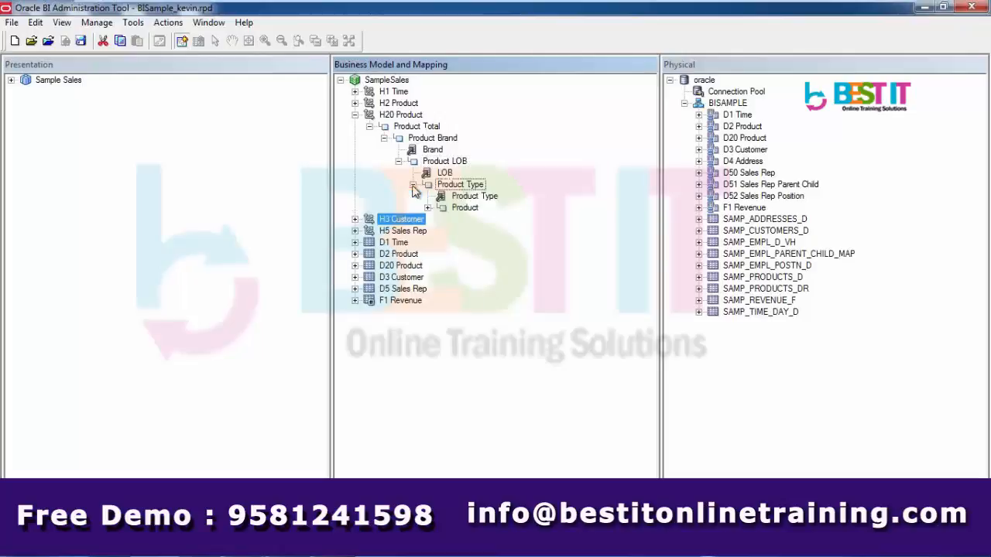
left_click(469, 208)
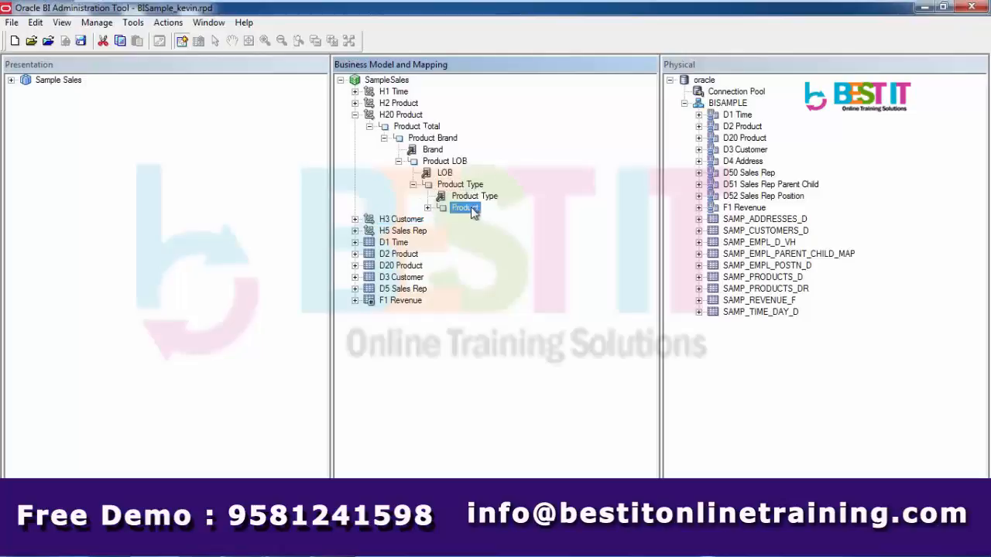
left_click(427, 208)
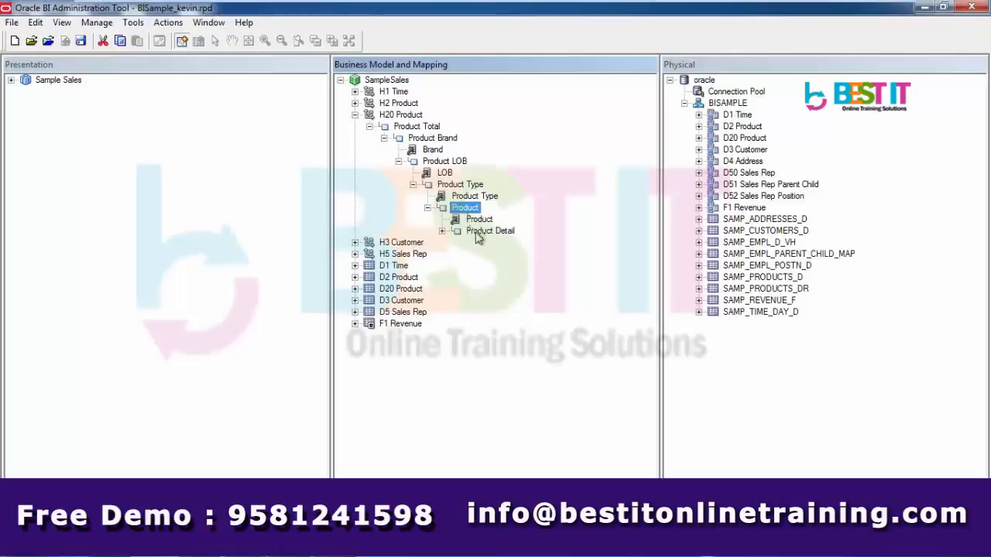
left_click(475, 233)
left_click(442, 231)
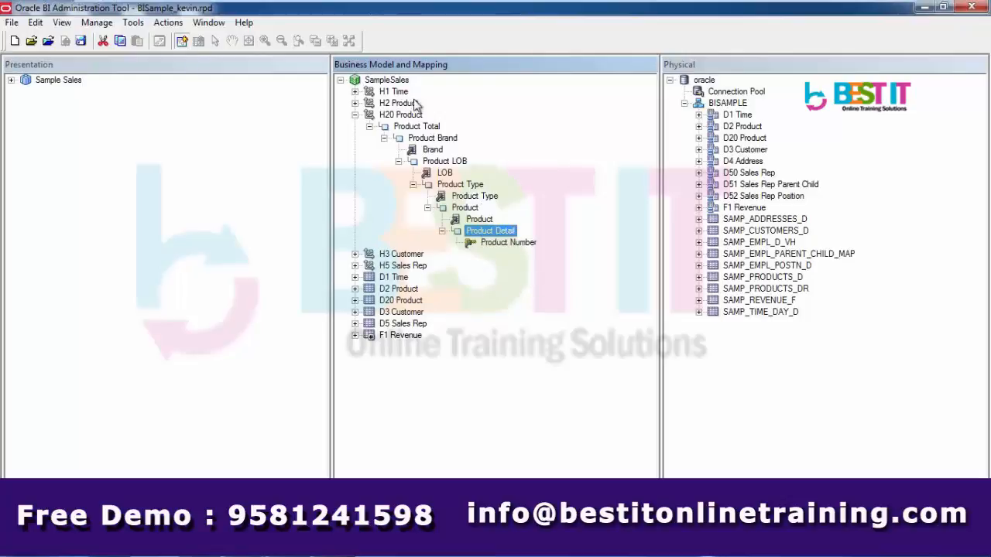
Make Brand and LOB the logical level keys of the Product Brand and Product LOB levels
right_click(436, 151)
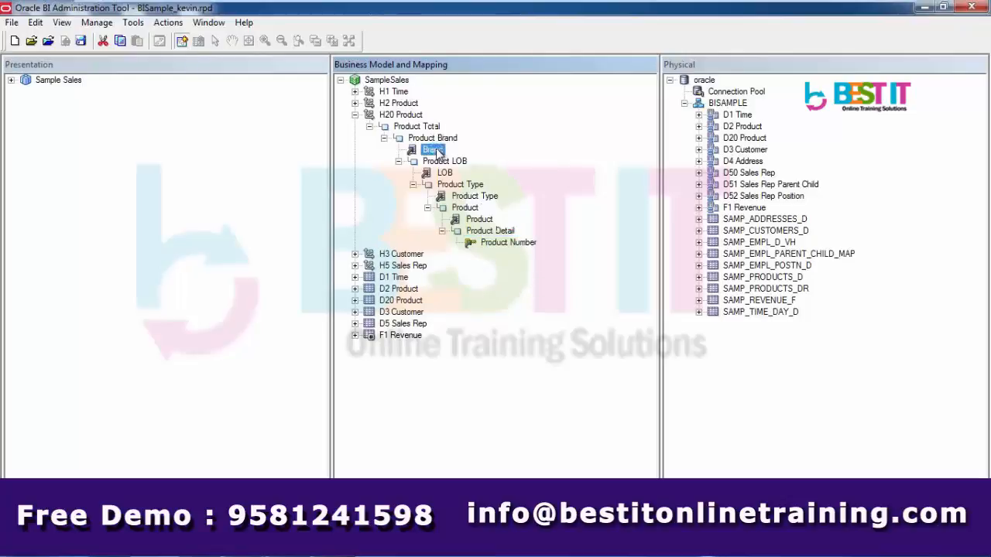
left_click(468, 157)
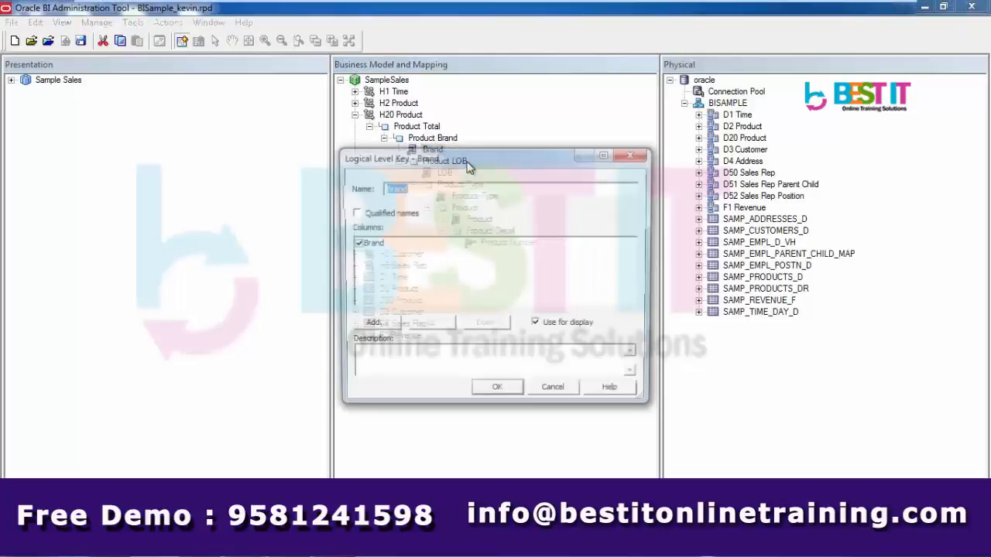
left_click(498, 393)
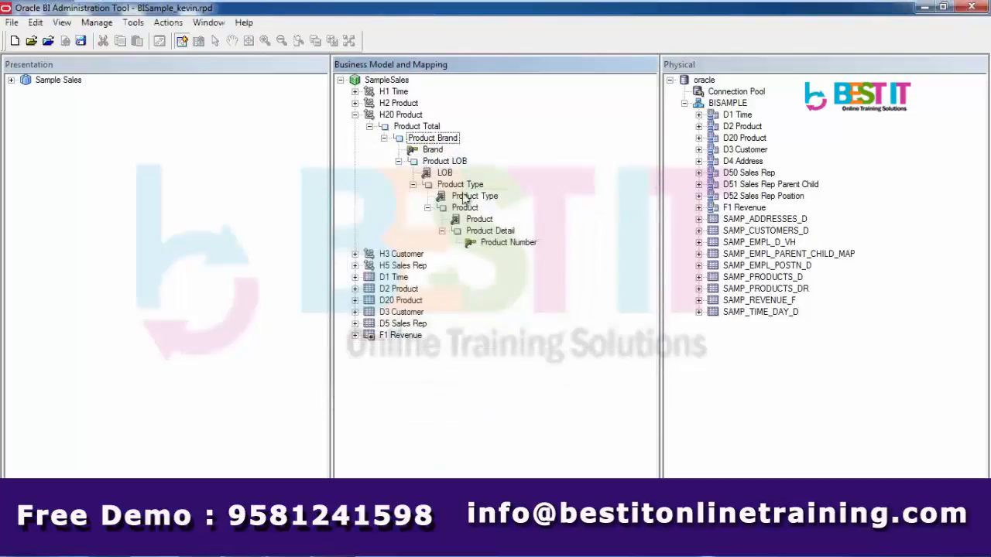
right_click(446, 175)
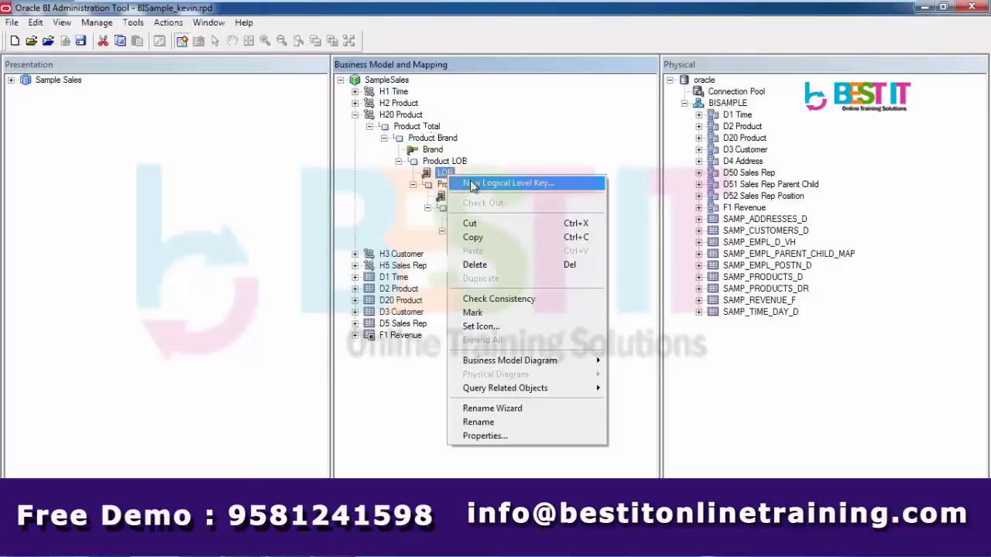
left_click(473, 184)
left_click(496, 392)
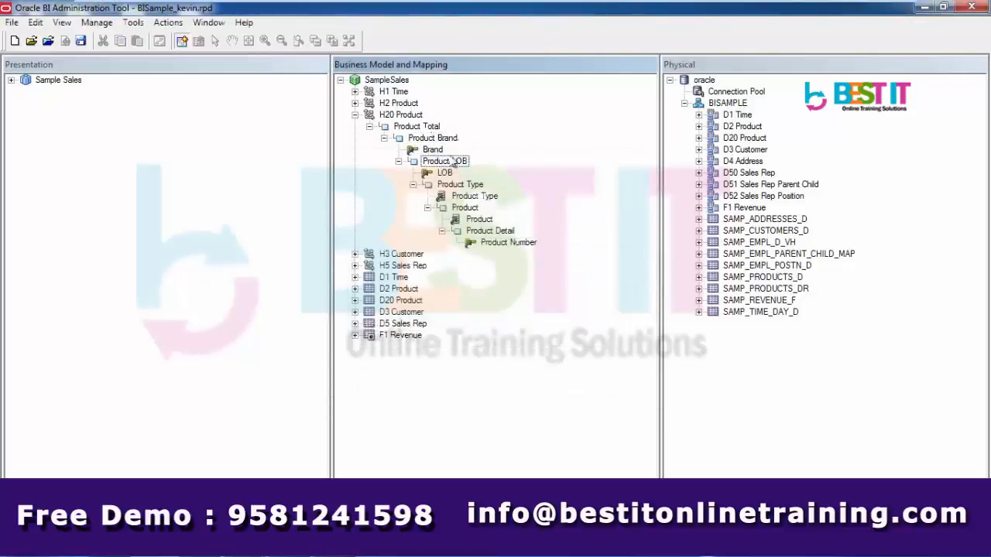
Make Product Type the logical level key of the Product Type level
left_click(469, 197)
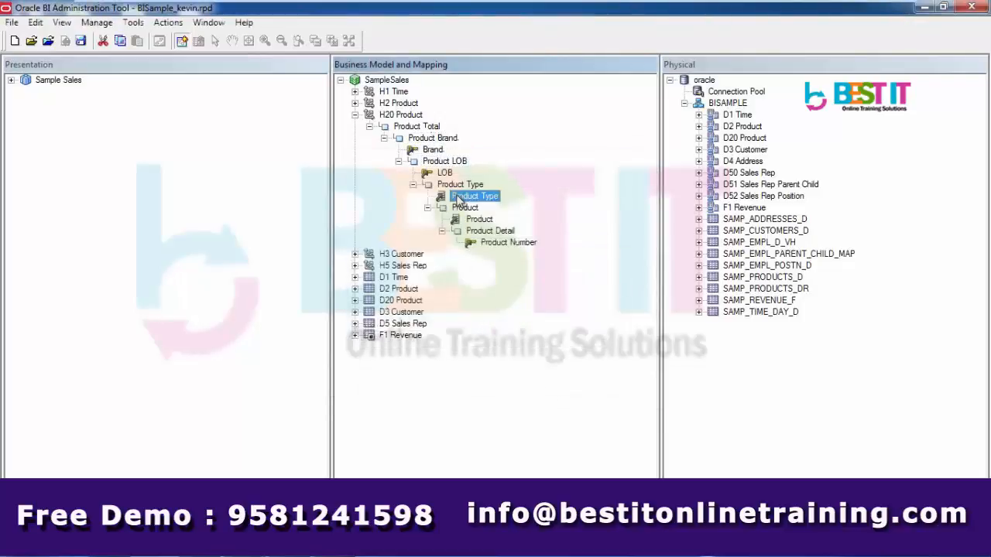
right_click(459, 200)
left_click(475, 203)
left_click(499, 392)
right_click(478, 200)
key("Escape")
Make Product the logical level key of the Product level, leaving Product Number unchanged
left_click(480, 220)
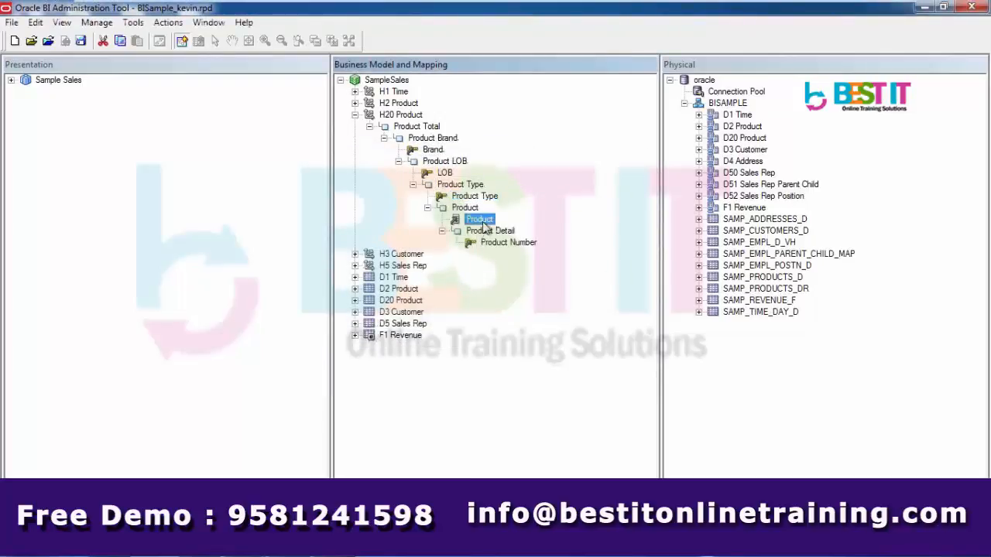
right_click(484, 224)
left_click(502, 226)
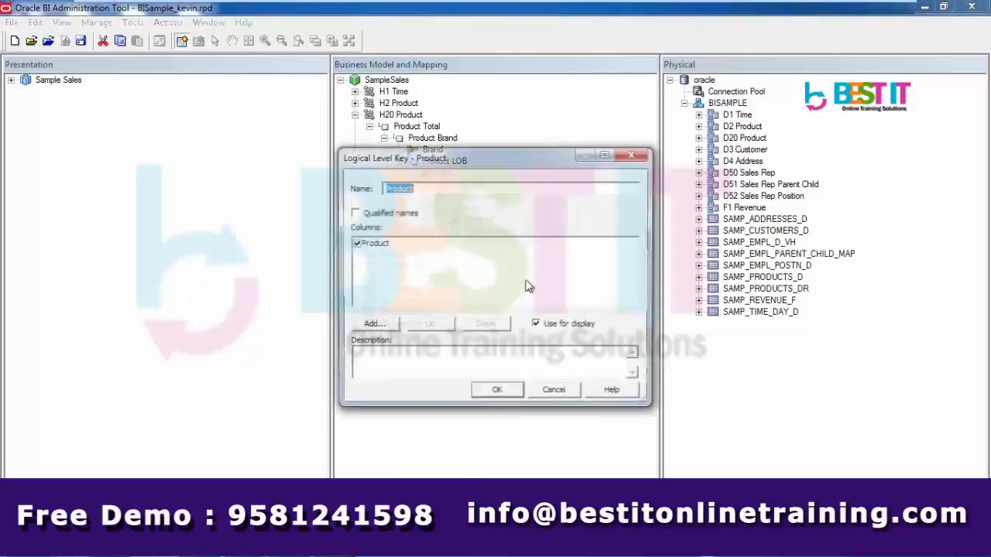
left_click(498, 393)
left_click(505, 245)
right_click(504, 245)
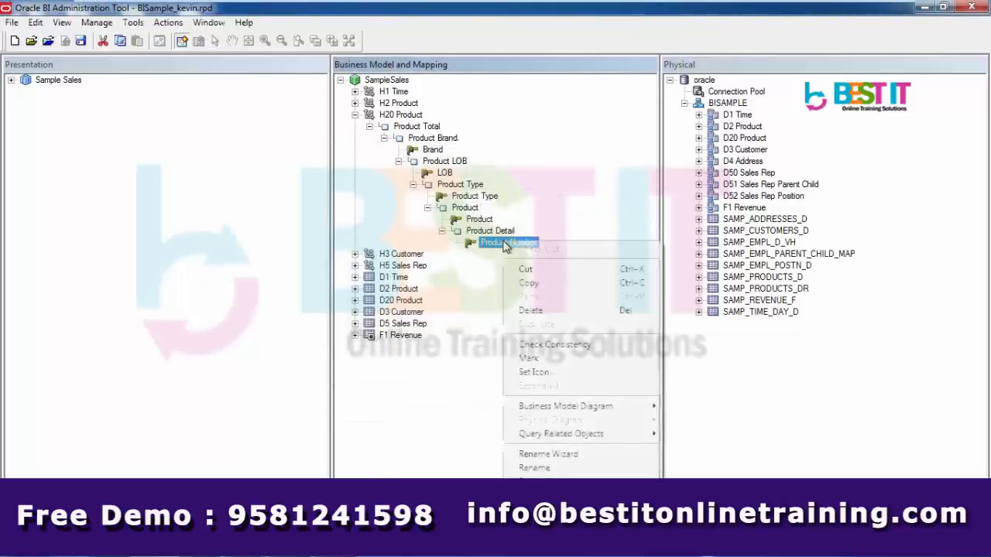
left_click(475, 295)
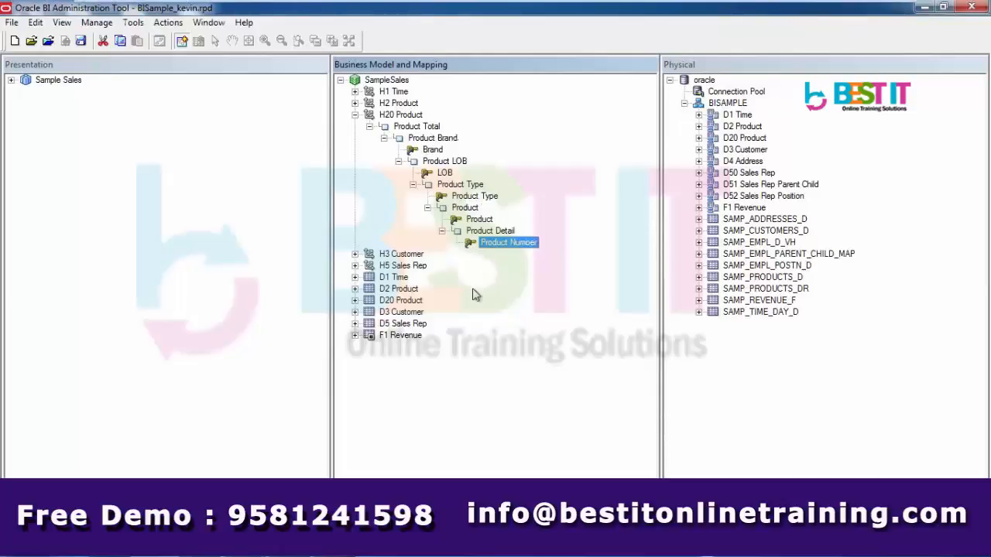
left_click(17, 87)
left_click(11, 80)
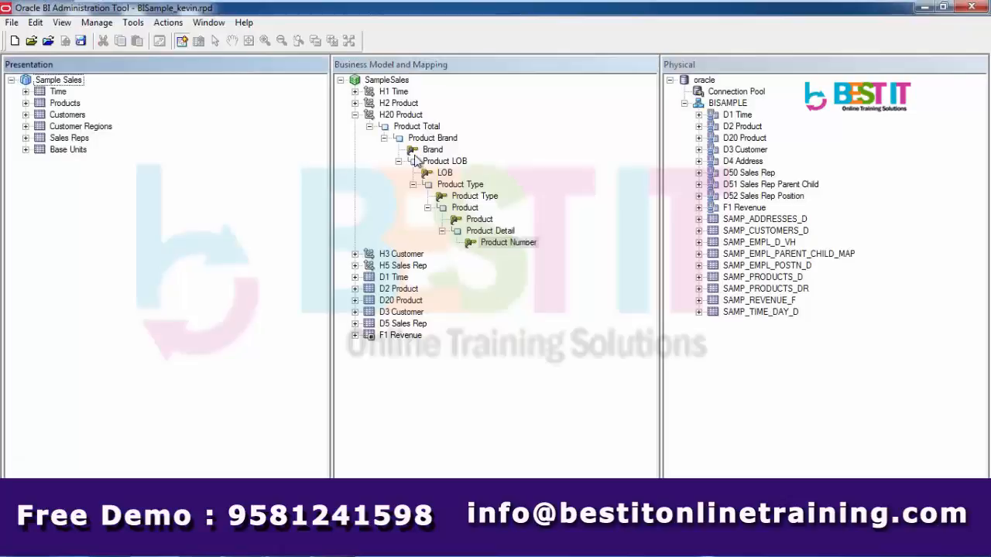
left_click(354, 115)
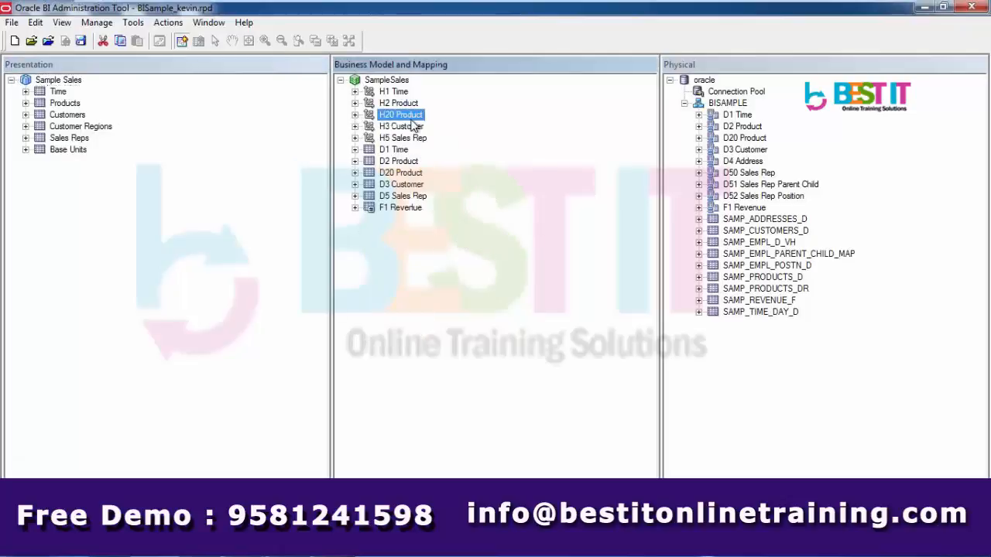
left_click(355, 173)
left_click(355, 173)
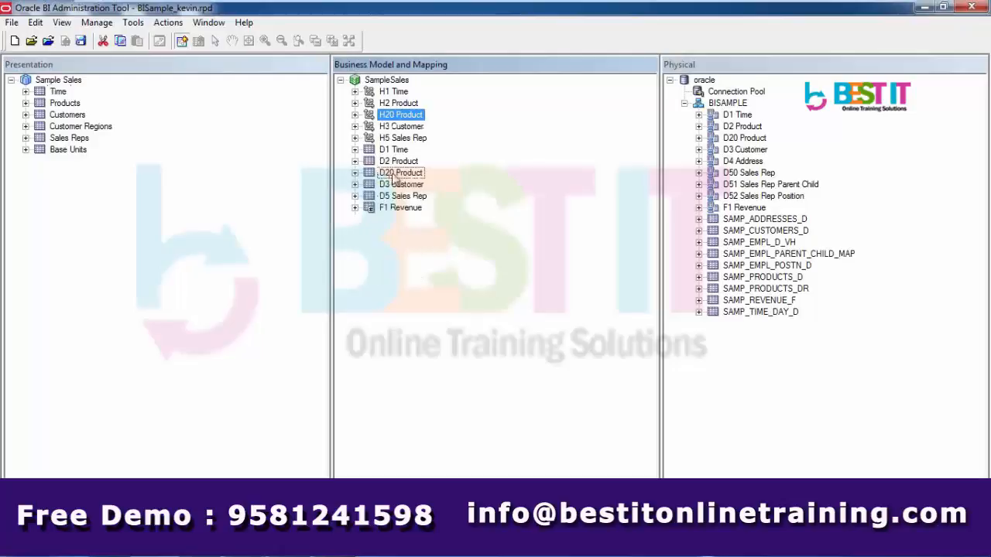
left_click(395, 178)
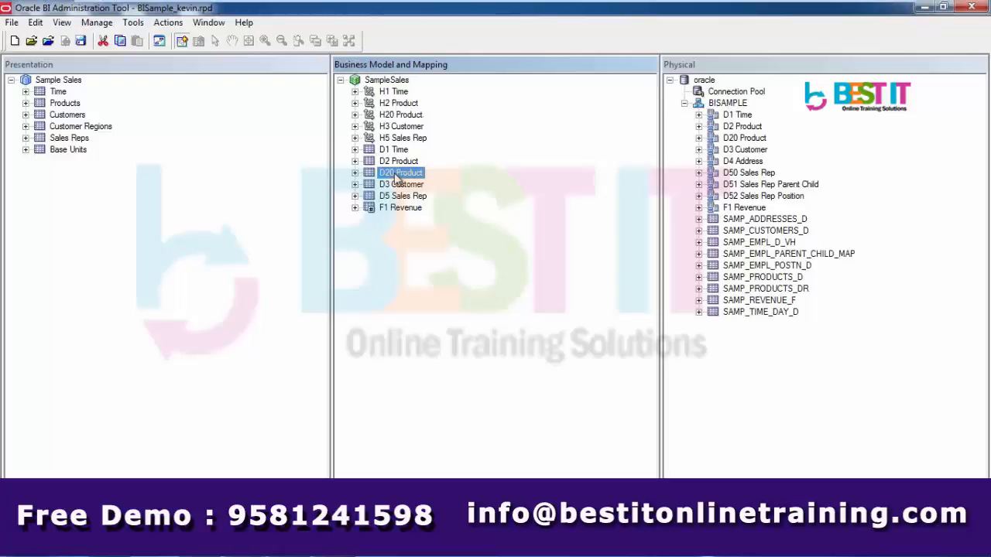
left_click(354, 207)
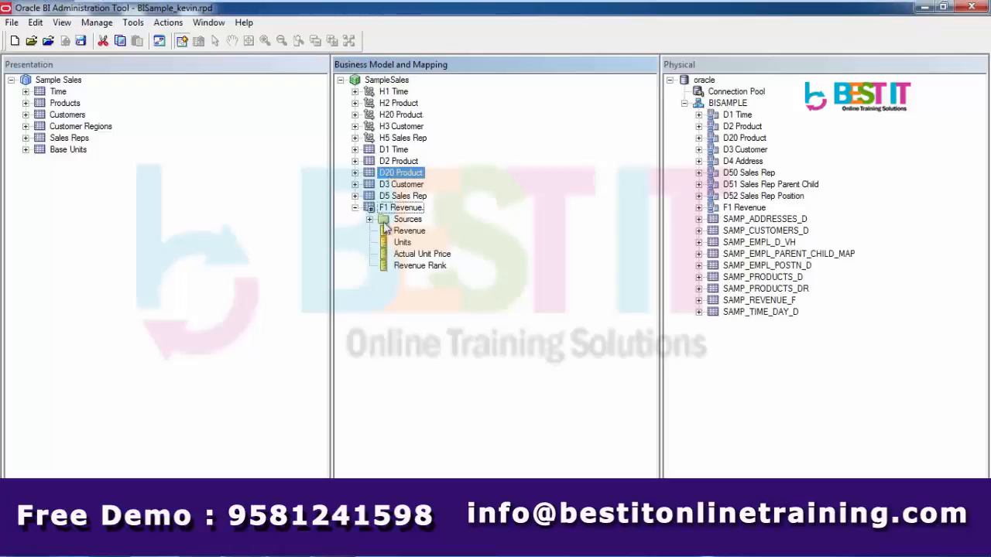
left_click(369, 219)
left_click(421, 231)
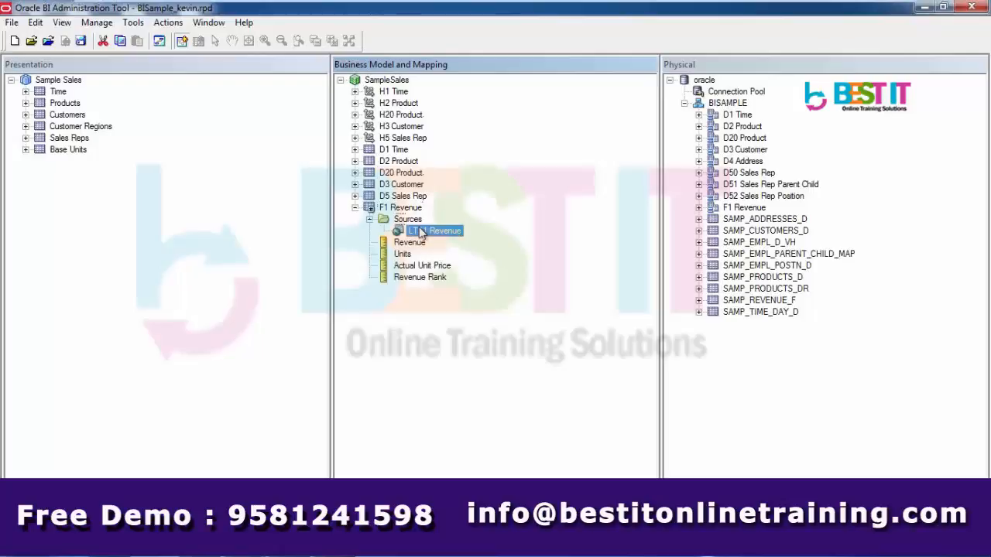
double_click(420, 231)
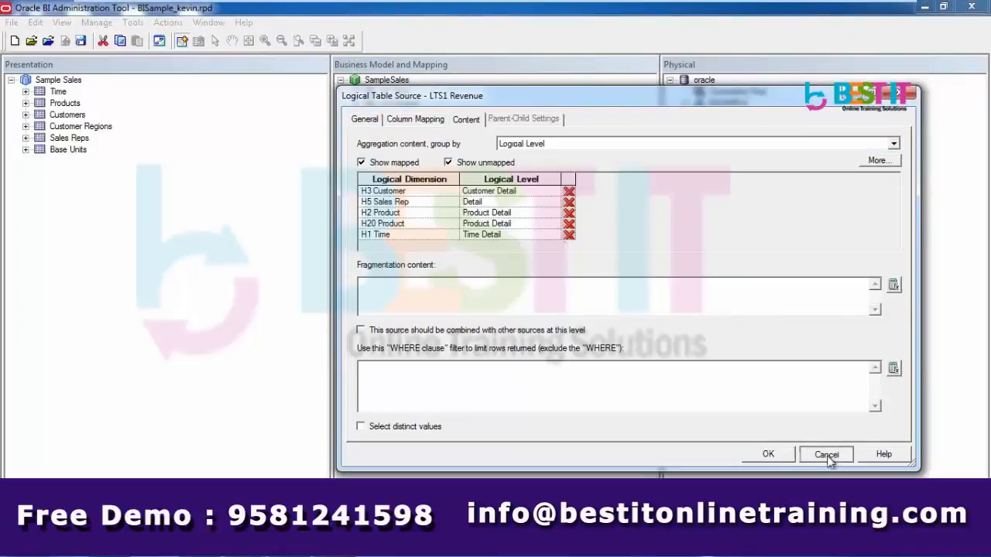
left_click(826, 456)
left_click(355, 207)
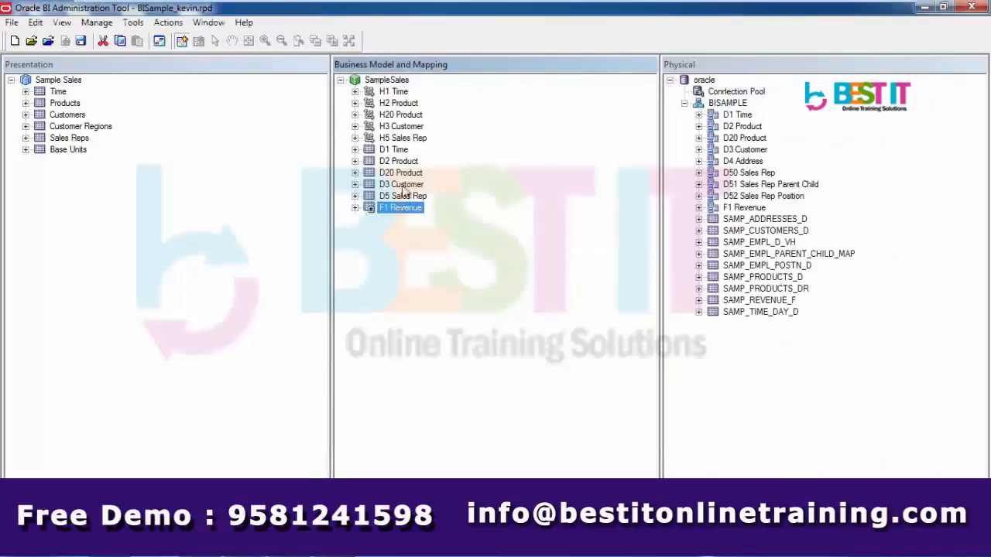
Add D20 Product to Sample Sales and rename the new table Products WithoutRaggedOption
left_click_drag(402, 172, 77, 83)
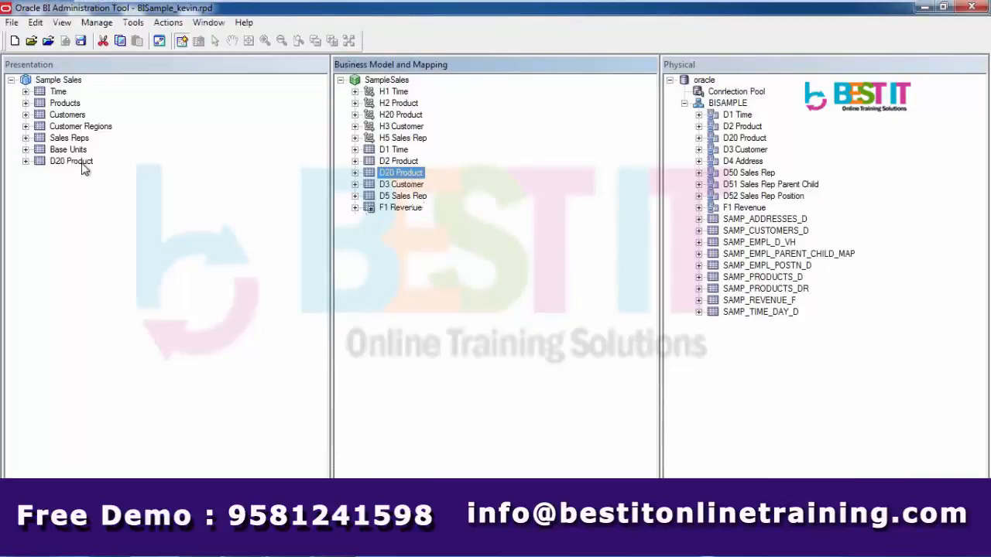
right_click(82, 164)
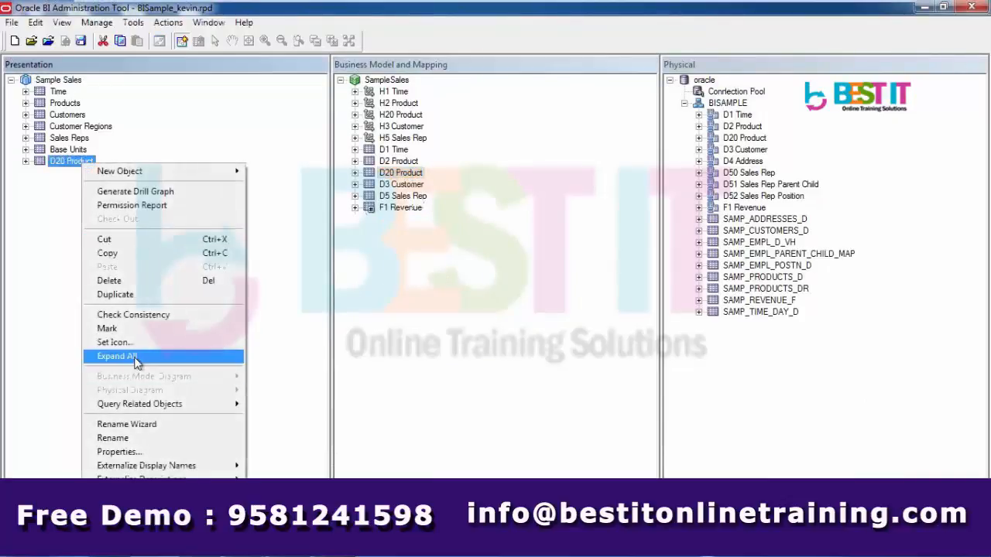
left_click(133, 438)
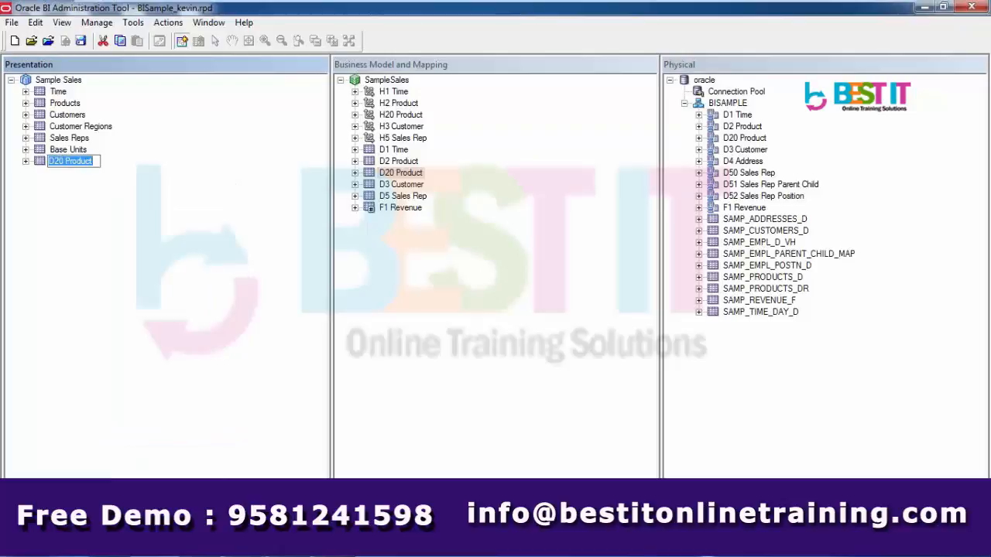
key("Home")
key("Delete")
key("Delete")
key("Delete")
key("Delete")
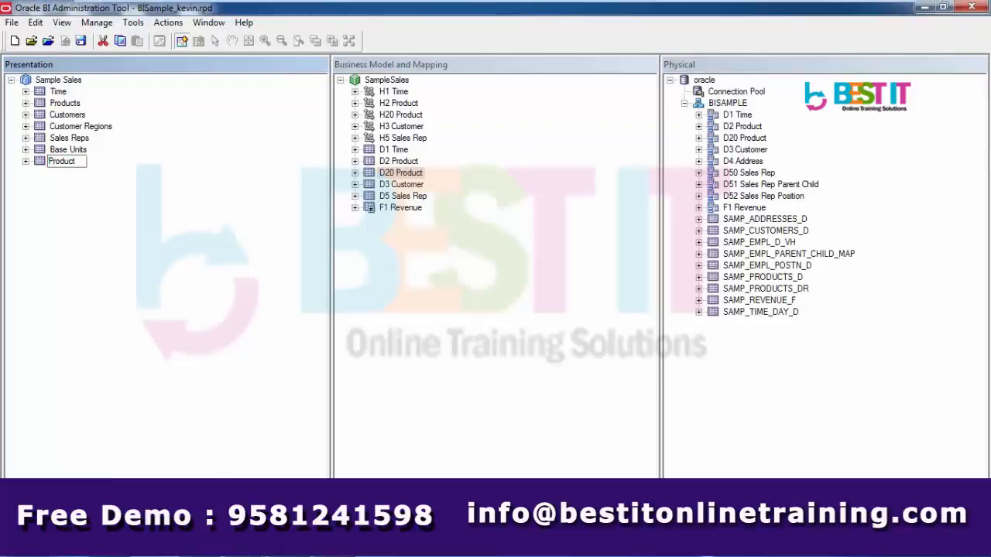
type("s Wo")
key("BackSpace")
type("ithoutRagg")
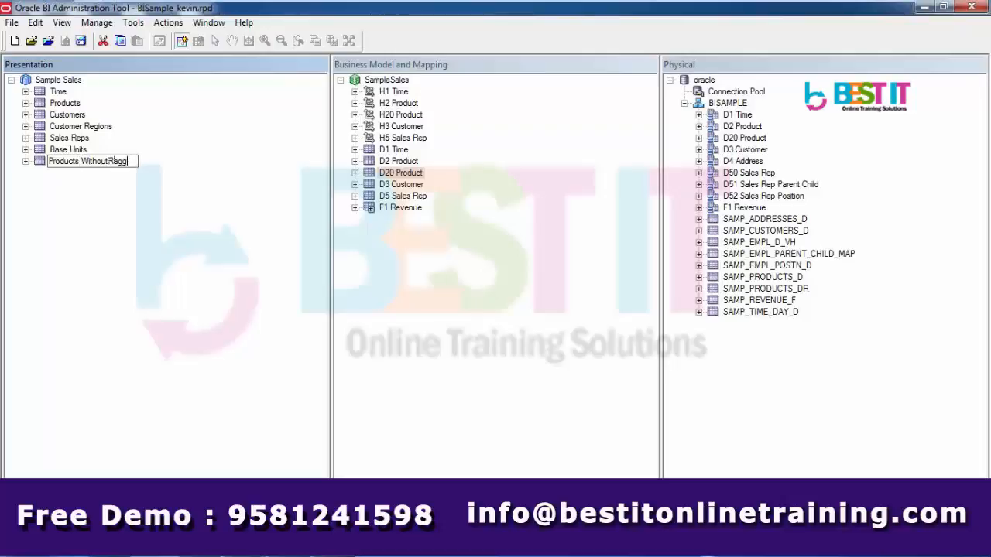
type("edOption")
Move Products WithoutRaggedOption up to sit just below Products in Sample Sales' table list
left_click(166, 420)
left_click(58, 81)
double_click(58, 80)
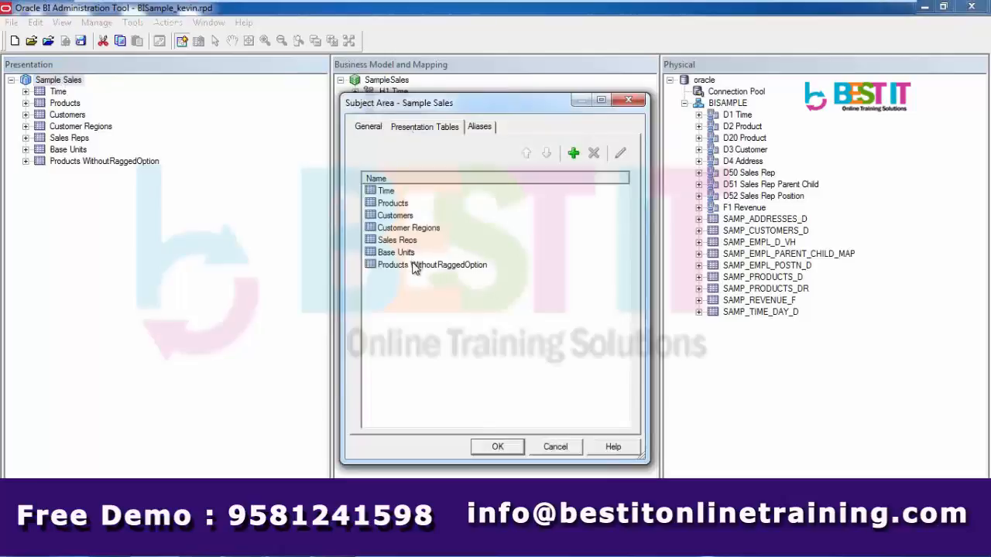
left_click(415, 265)
left_click(527, 154)
left_click(527, 154)
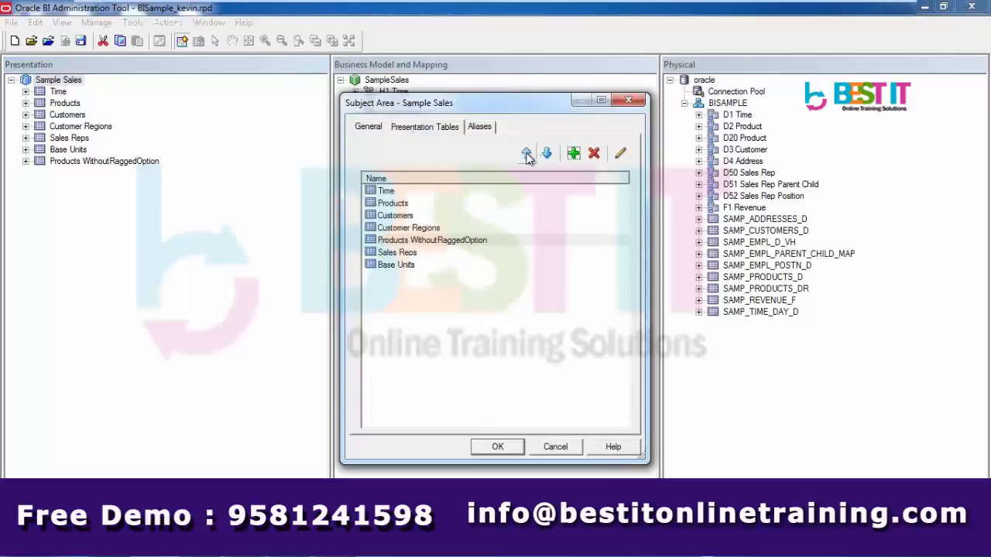
left_click(526, 154)
left_click(526, 154)
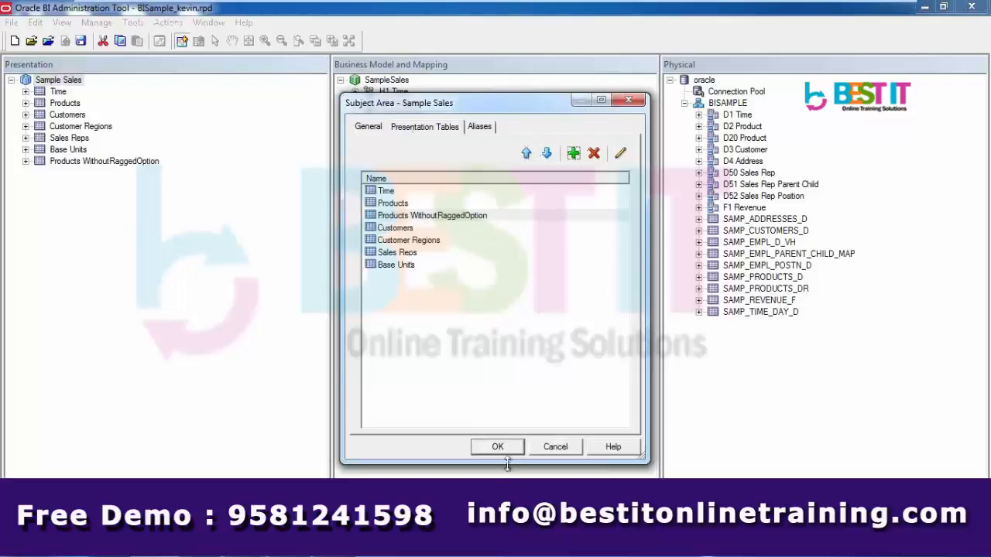
left_click(501, 452)
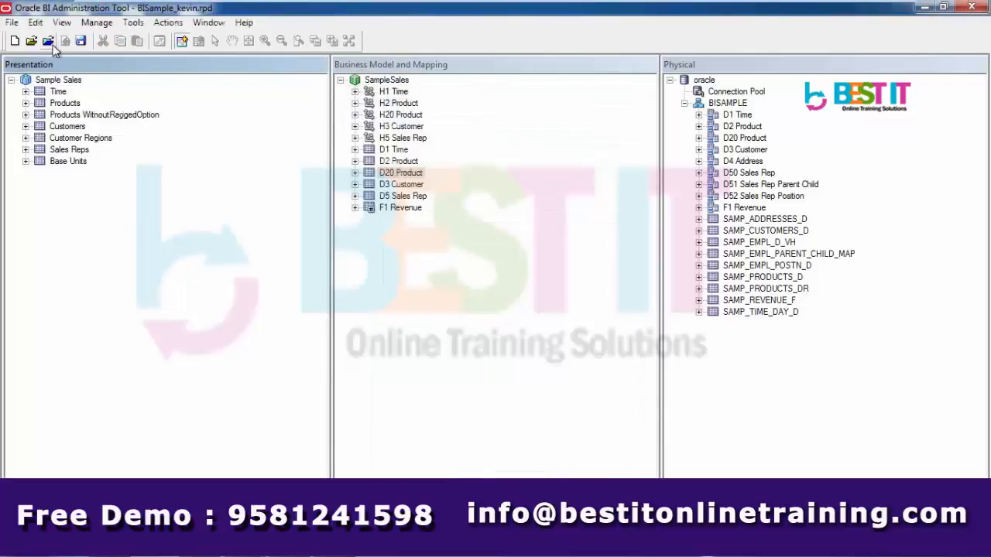
Save the repository and run the global consistency check
left_click(82, 43)
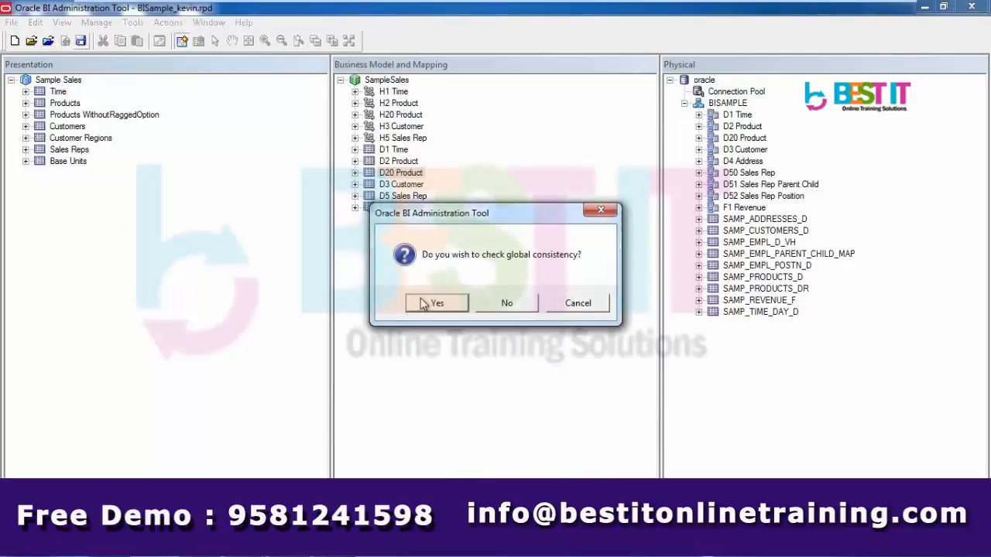
left_click(430, 302)
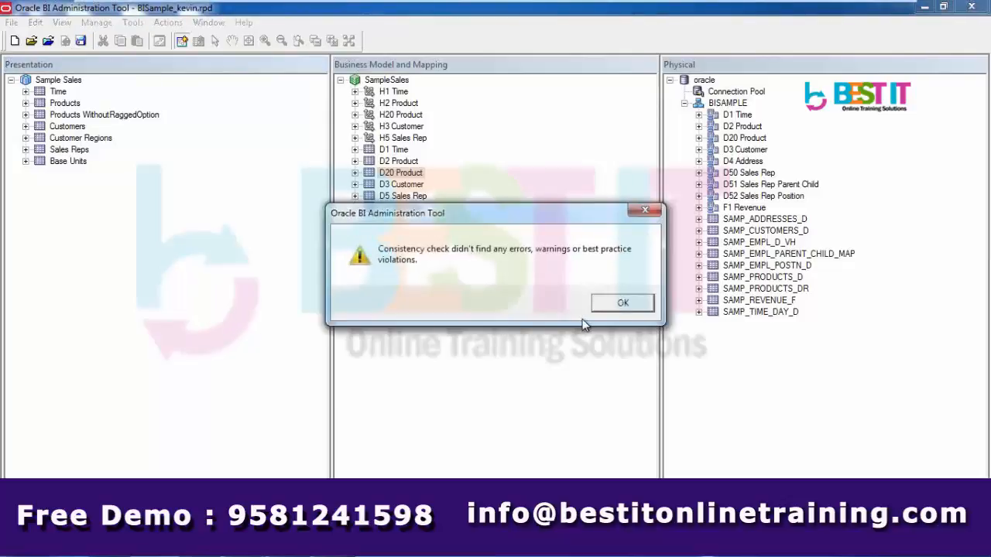
left_click(617, 303)
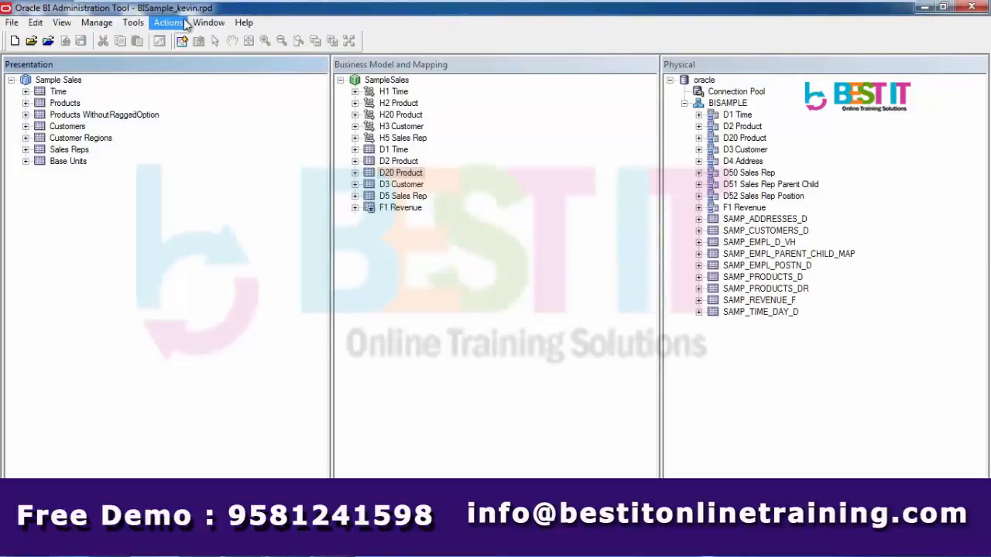
Exit the Administration Tool from the File menu
left_click(13, 23)
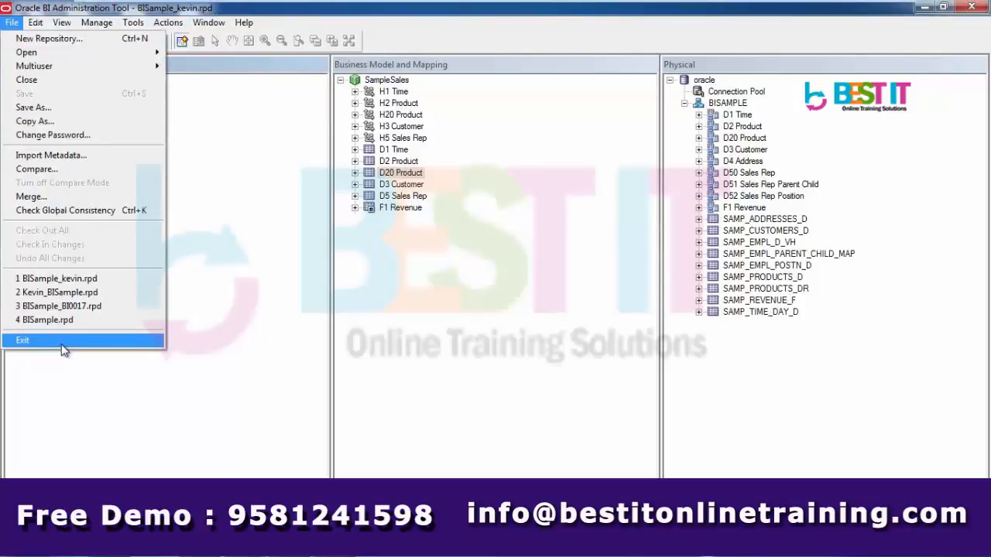
left_click(64, 347)
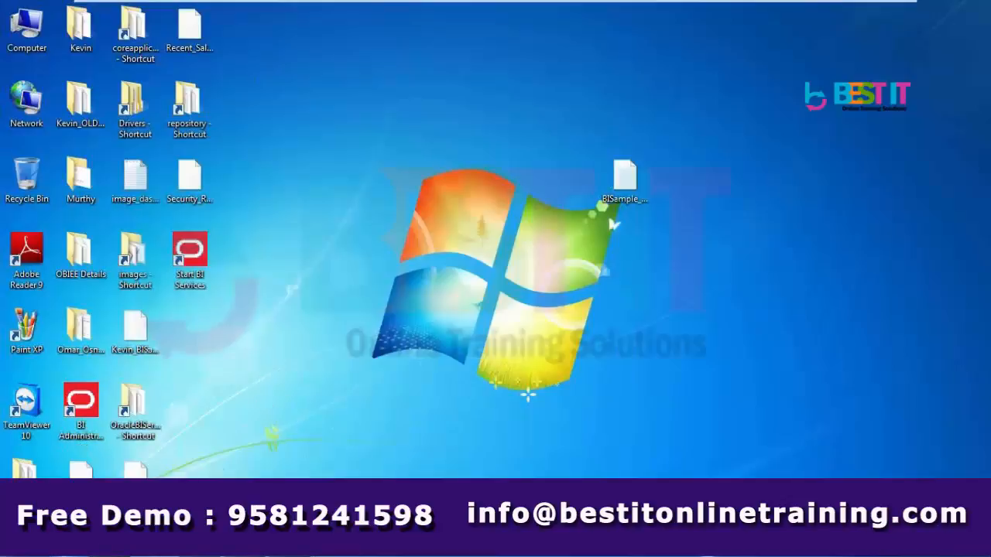
Open Enterprise Manager at the /em address and log in with the administrator user name and password
left_click(65, 555)
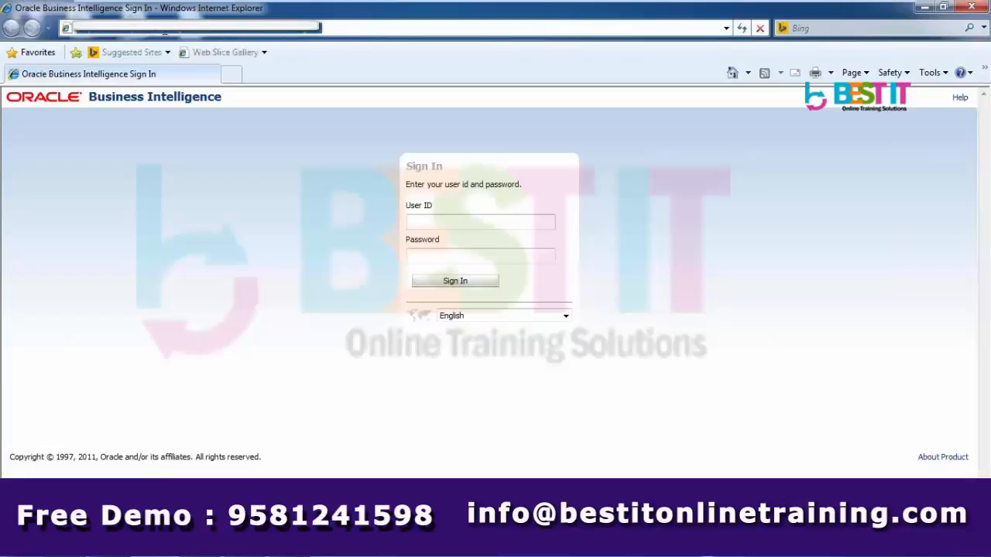
type("em")
key("Return")
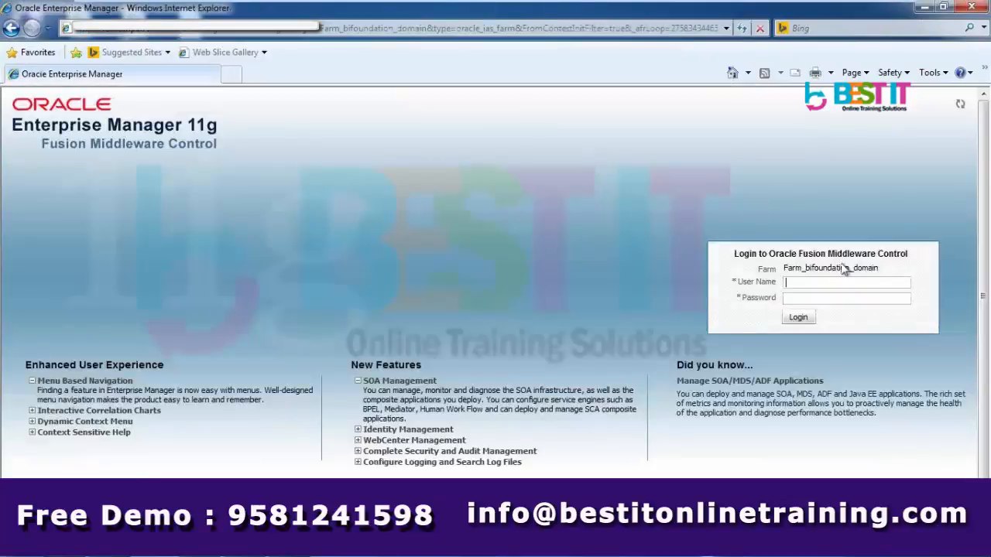
type("weblogic")
key("Tab")
type("welcome1")
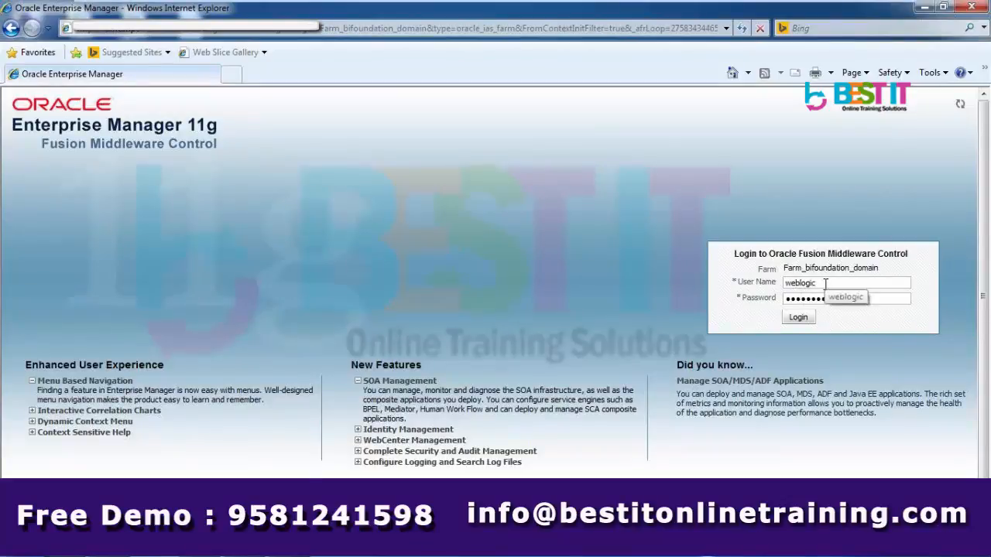
key("Return")
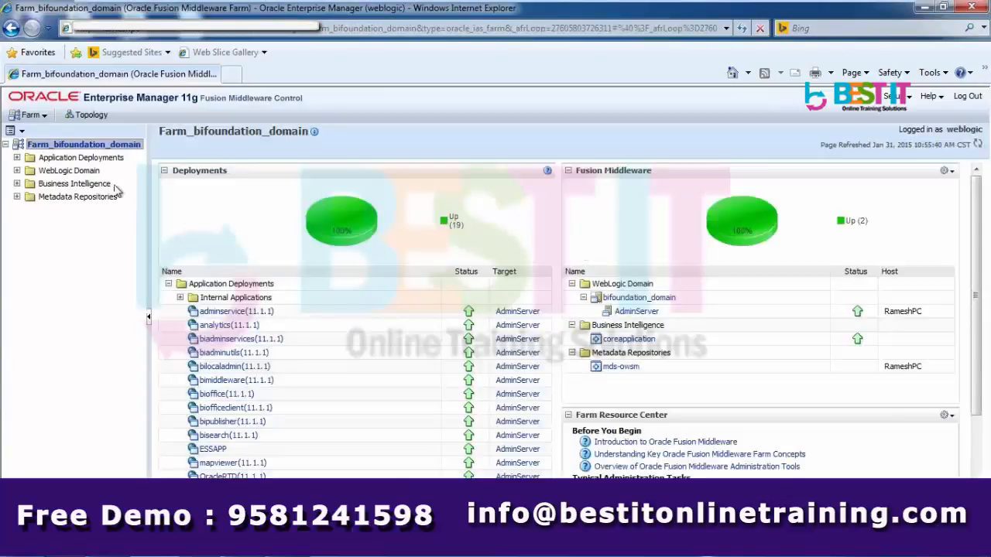
Open the coreapplication instance under Business Intelligence, briefly checking the running processes list
left_click(17, 183)
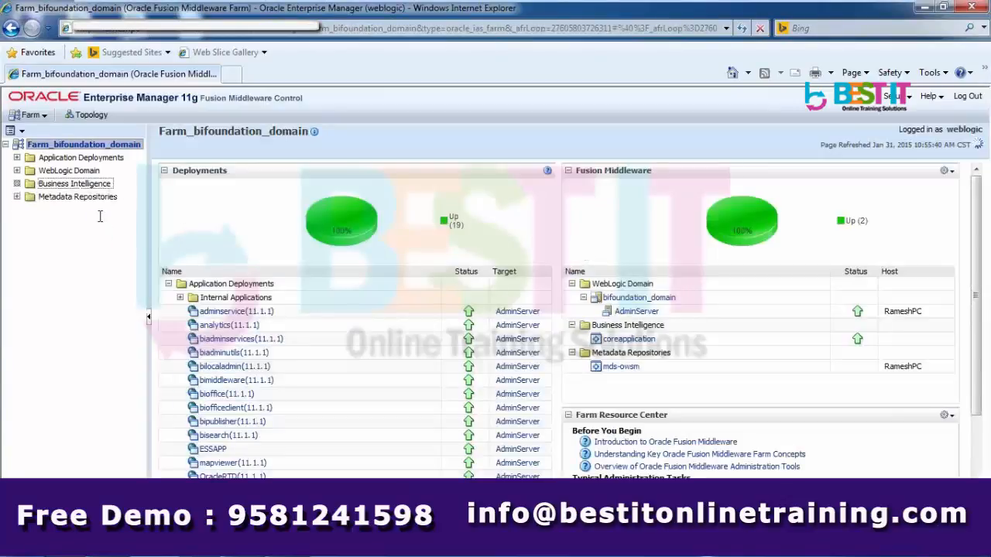
left_click(85, 198)
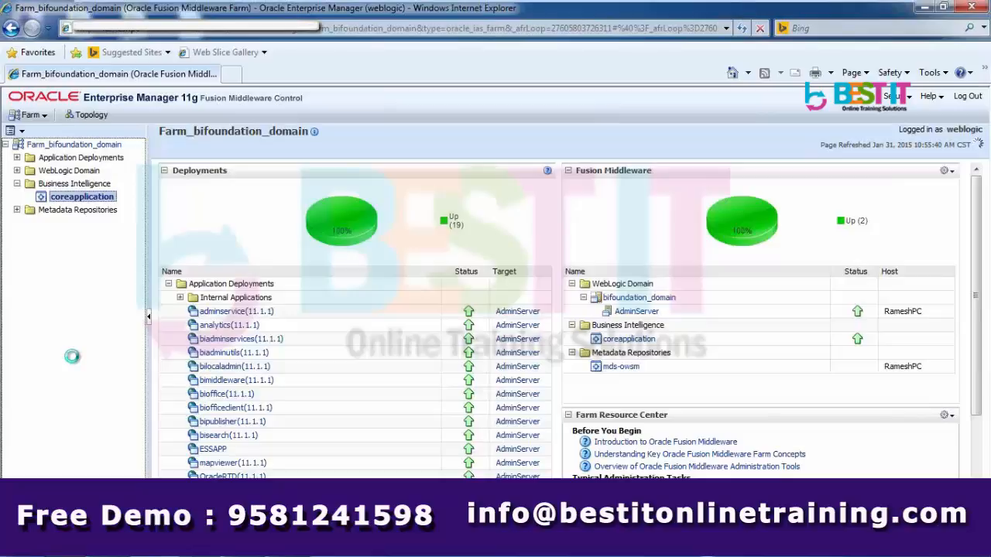
key("ctrl+shift+Escape")
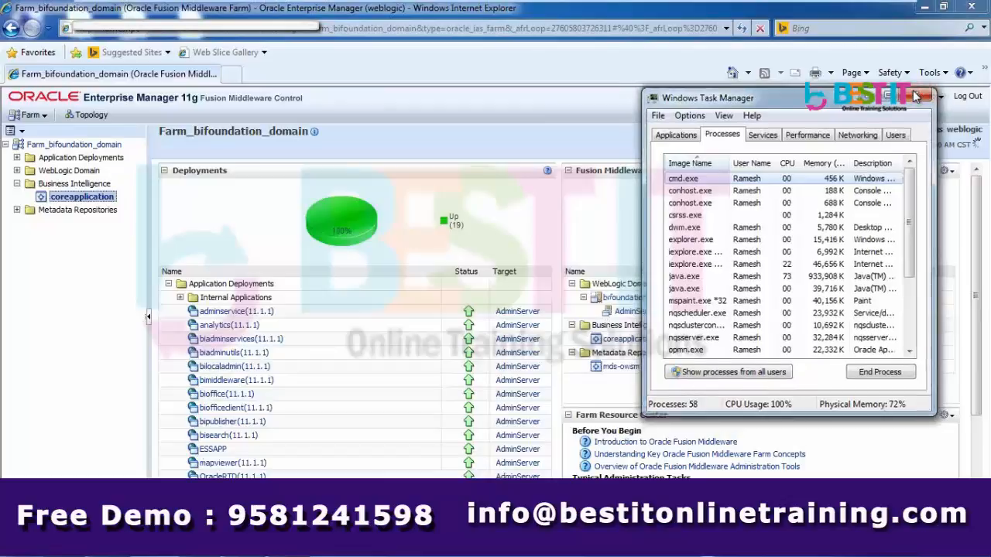
left_click(916, 93)
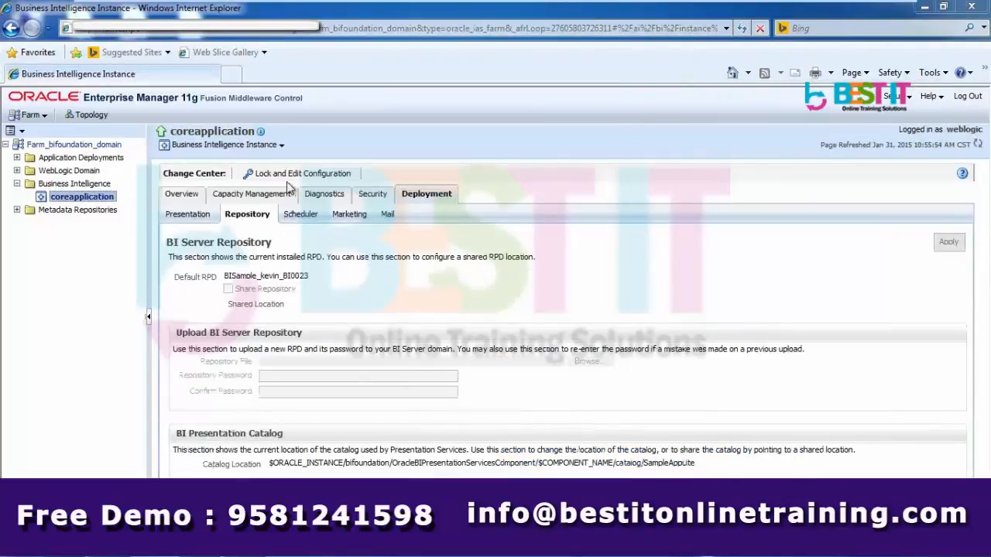
Lock the configuration, upload BISample_kevin.rpd with its repository password, and apply the settings
left_click(256, 173)
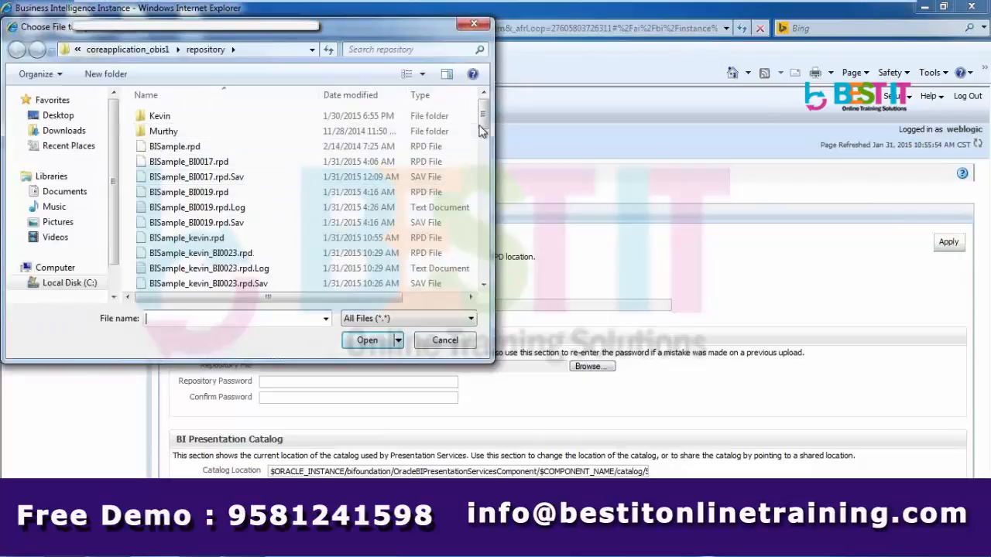
left_click(193, 237)
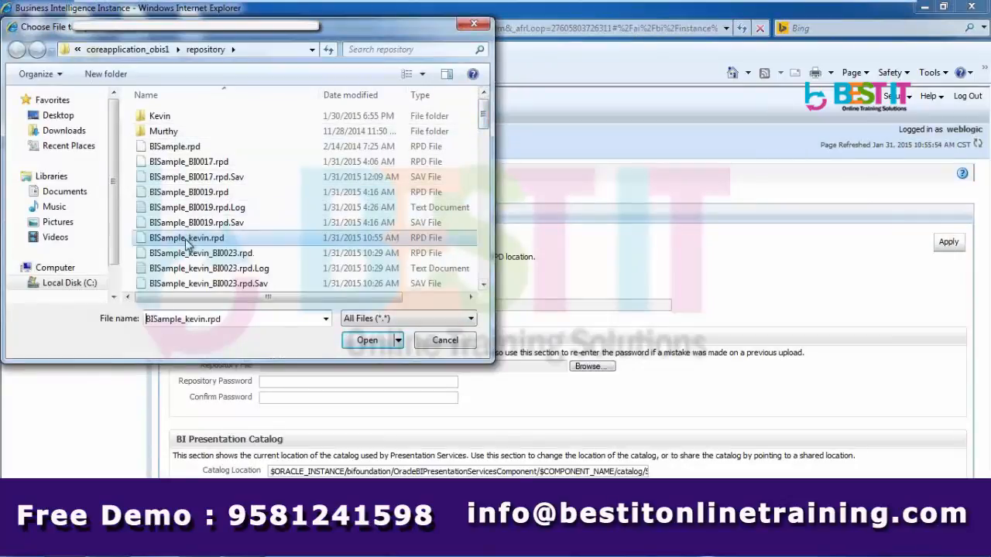
left_click(367, 342)
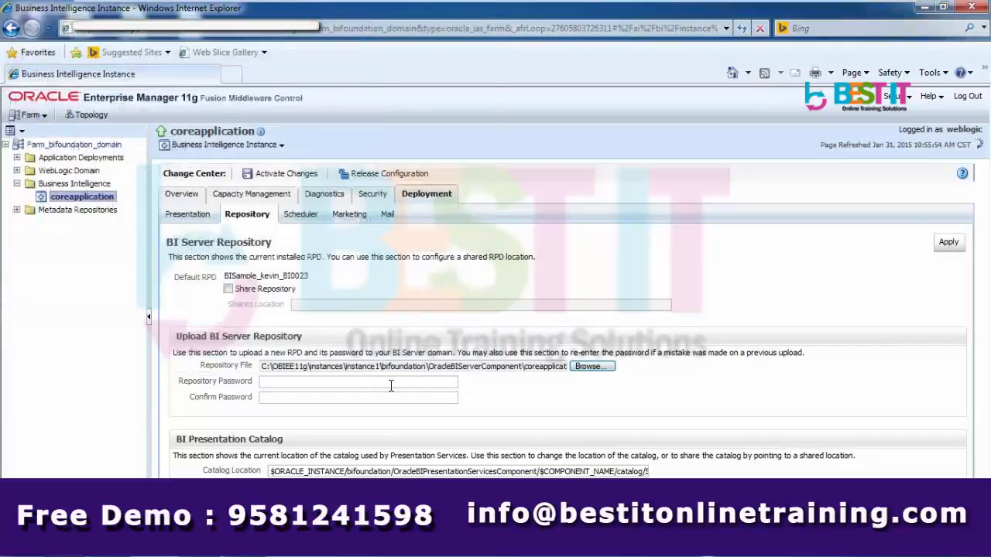
left_click(371, 385)
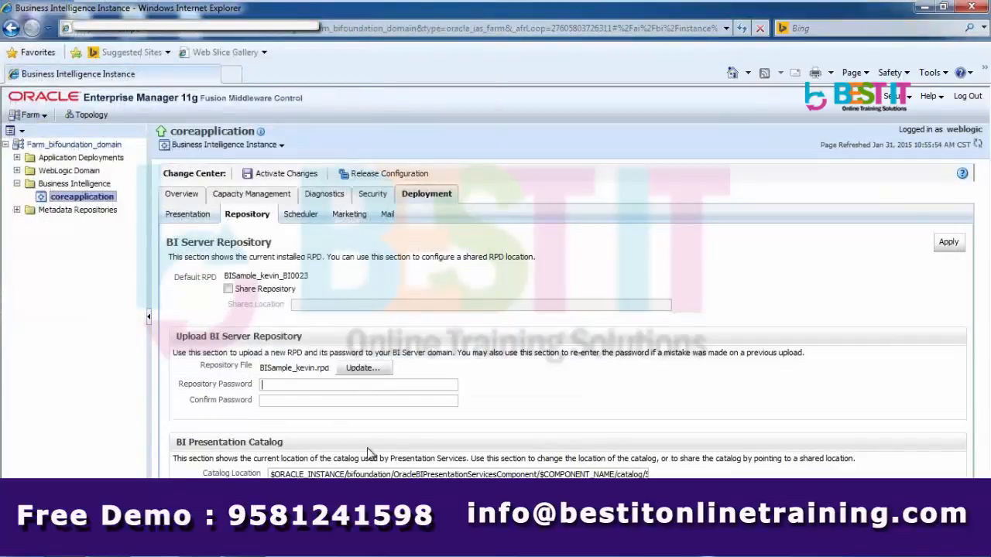
type("●●●●●●●●●●●●●●●●")
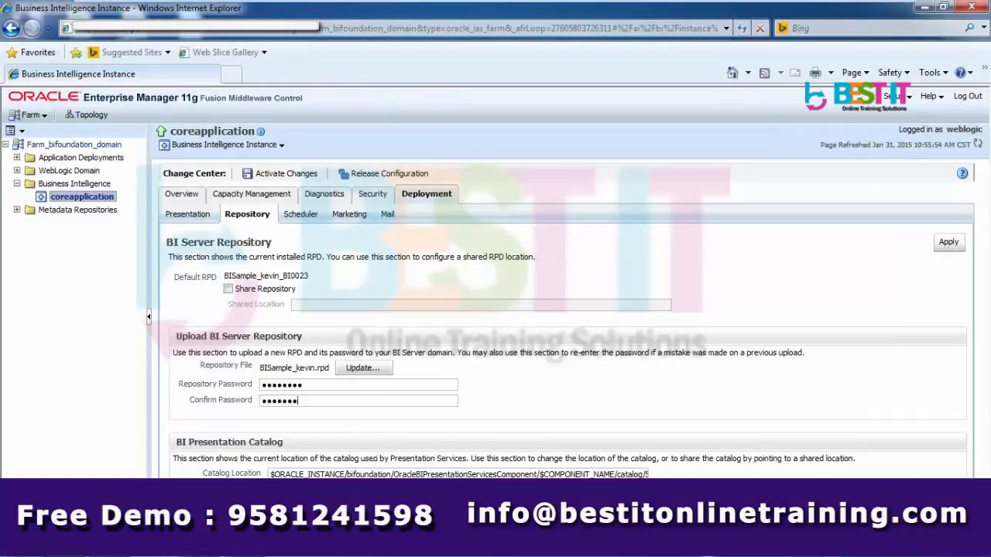
left_click(951, 246)
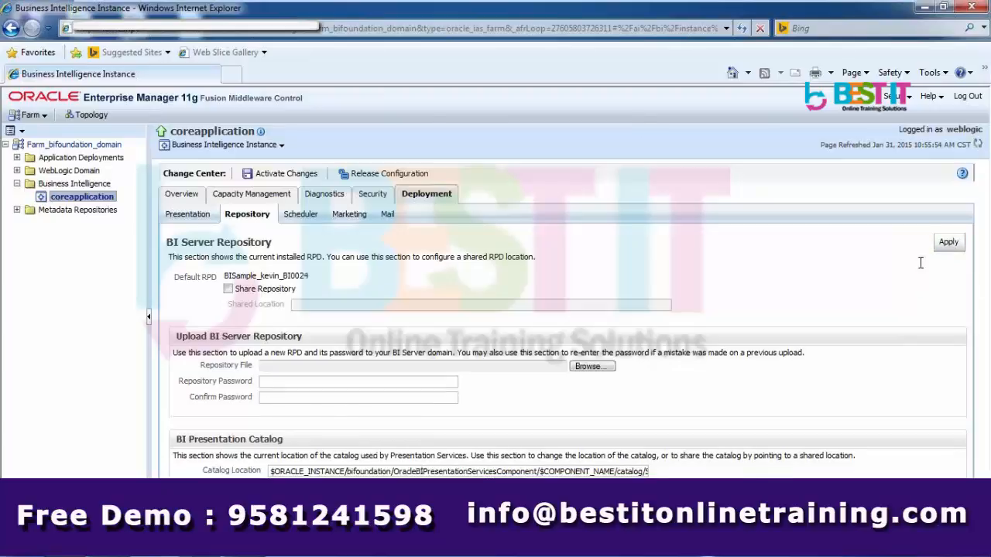
Activate the pending repository changes, dismiss the success message, and go to the restart option
left_click(293, 175)
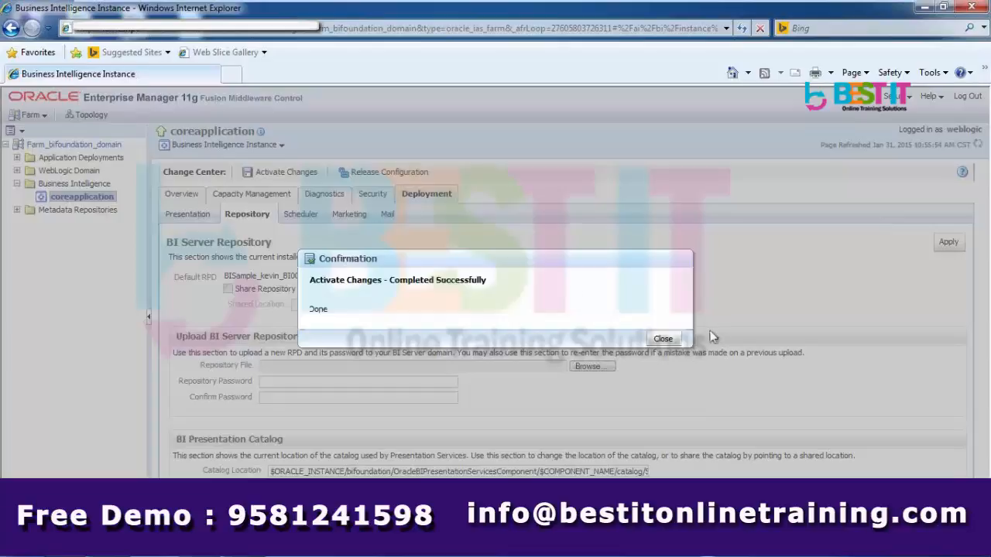
left_click(667, 340)
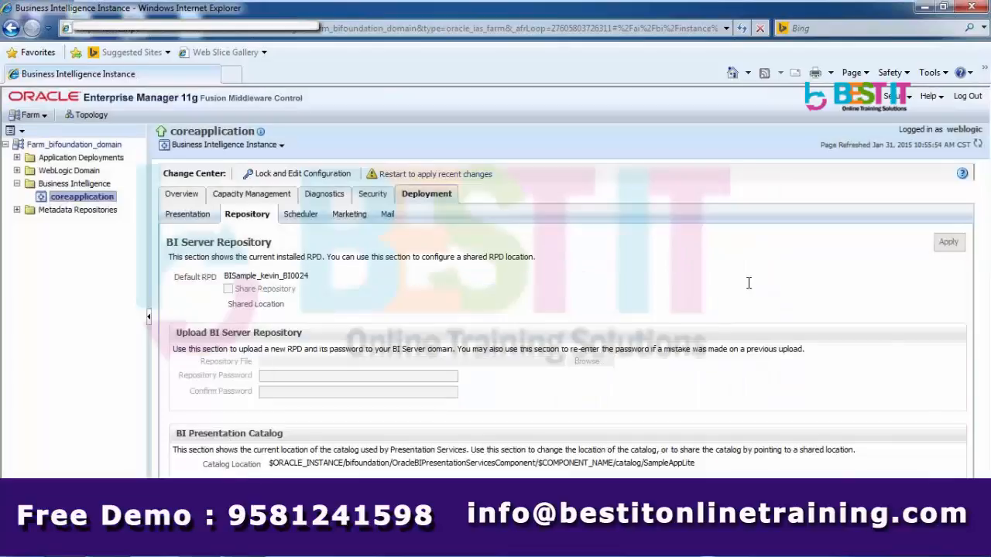
left_click(410, 178)
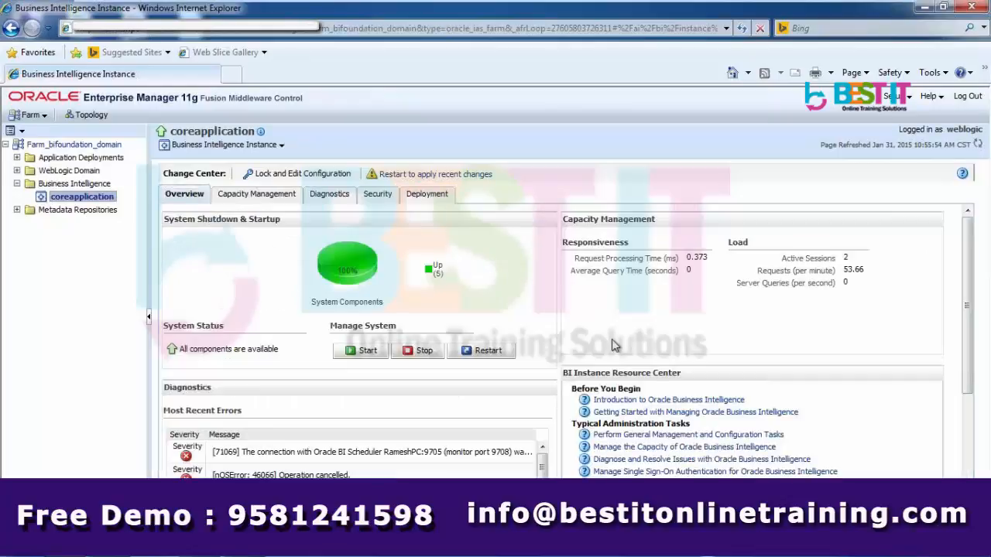
Restart all coreapplication BI components, confirming with Yes
left_click(486, 351)
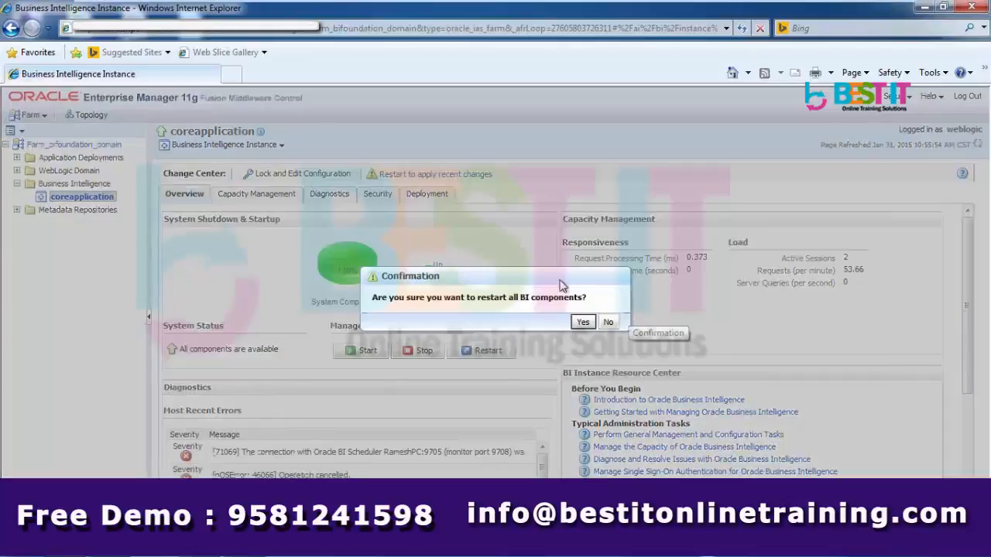
left_click(583, 323)
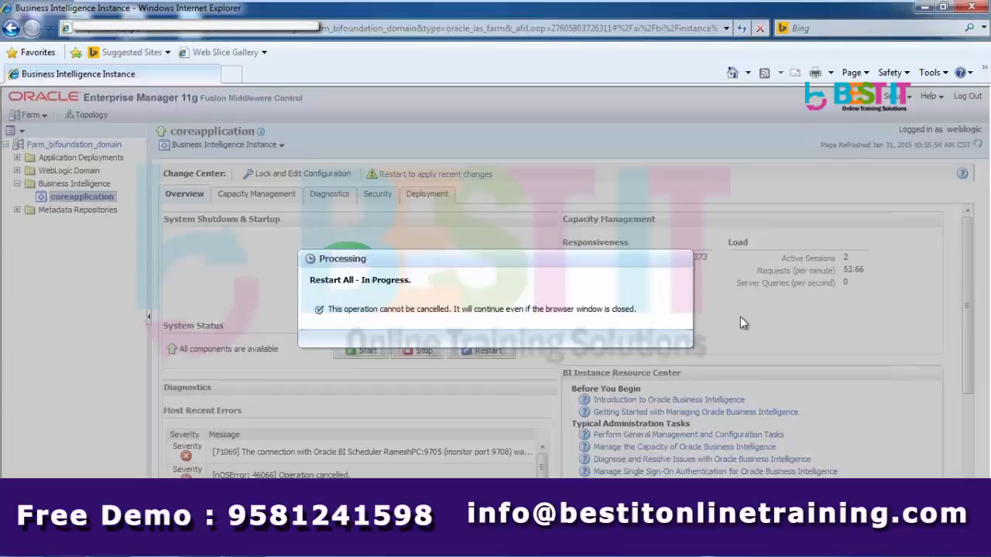
Minimize the VMware full-screen window to watch the BI server console log during the restart
mouse_move(859, 11)
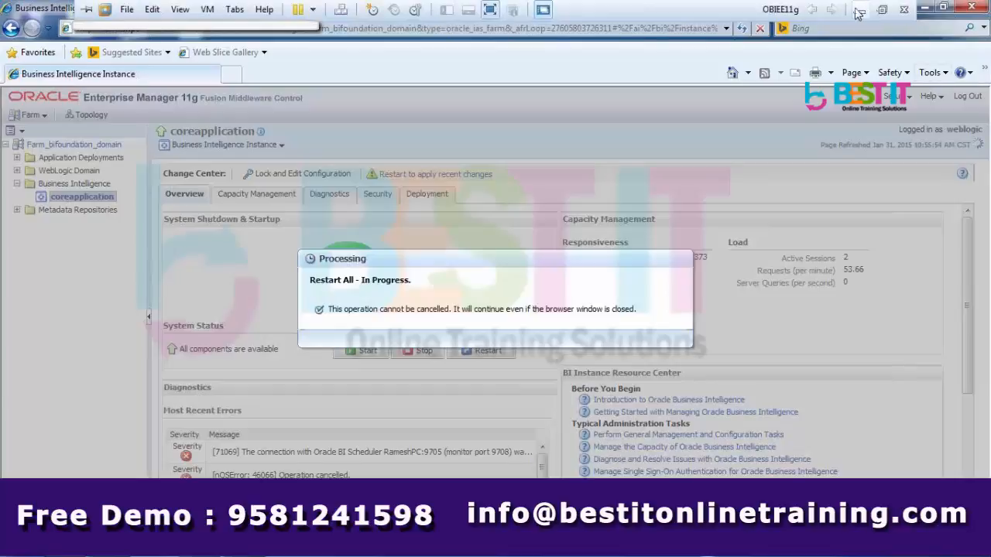
left_click(859, 11)
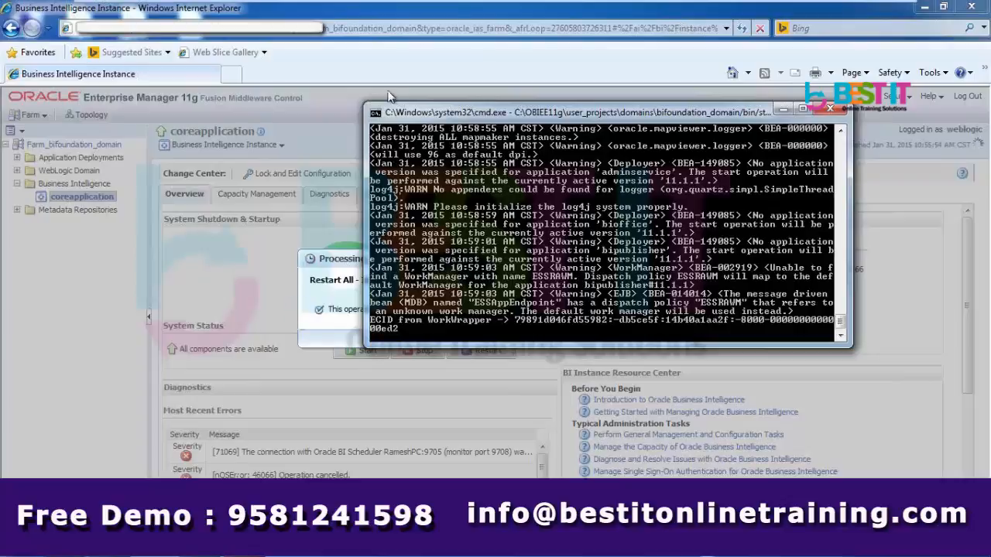
Return to Internet Explorer and close the 'Restart All - Completed Successfully' dialog
left_click(443, 15)
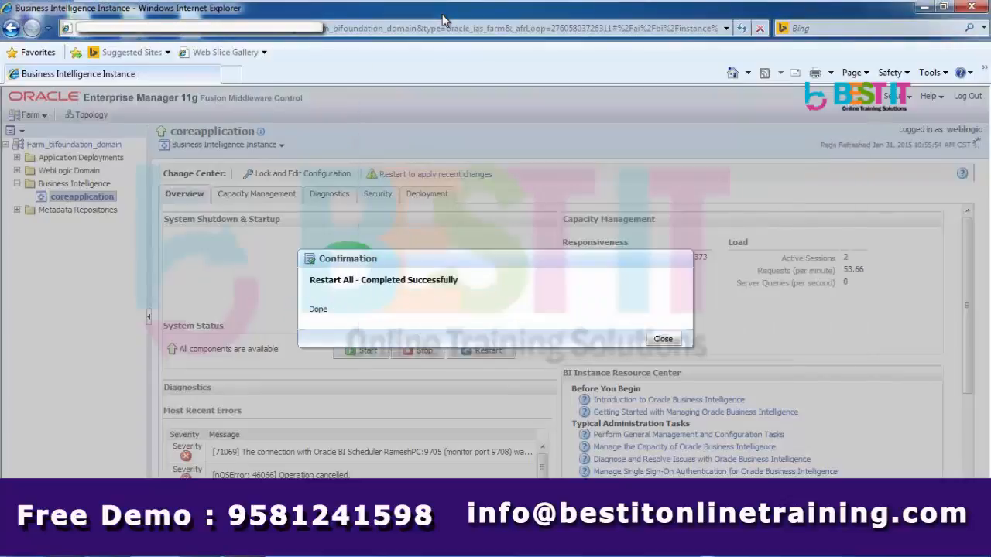
left_click(664, 338)
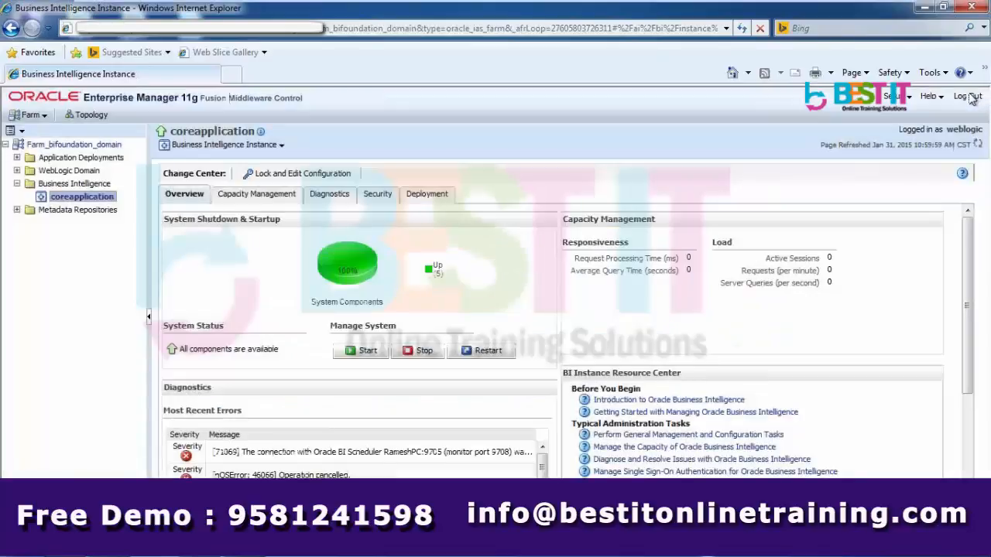
Log out of Enterprise Manager, close Internet Explorer, and minimize the cmd.exe server console
left_click(966, 98)
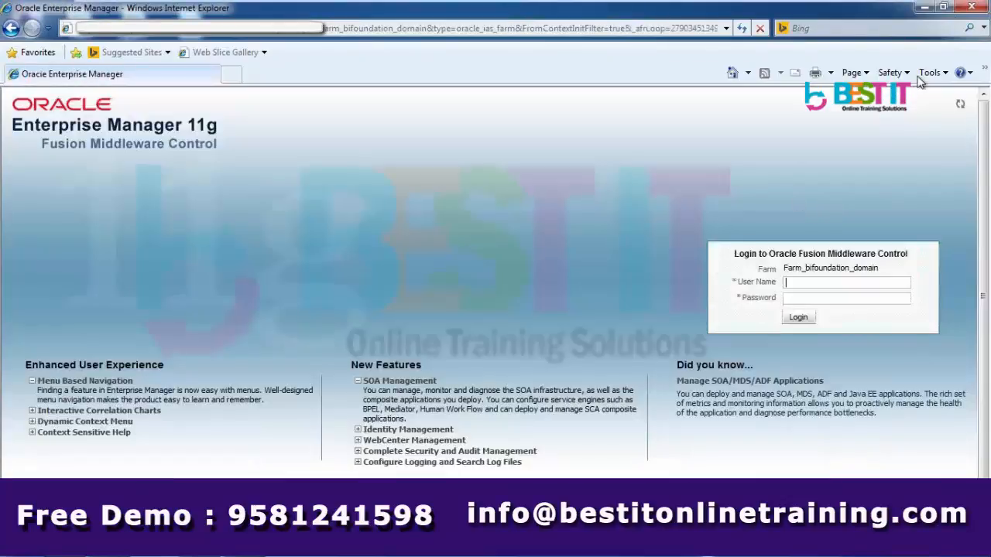
left_click(982, 13)
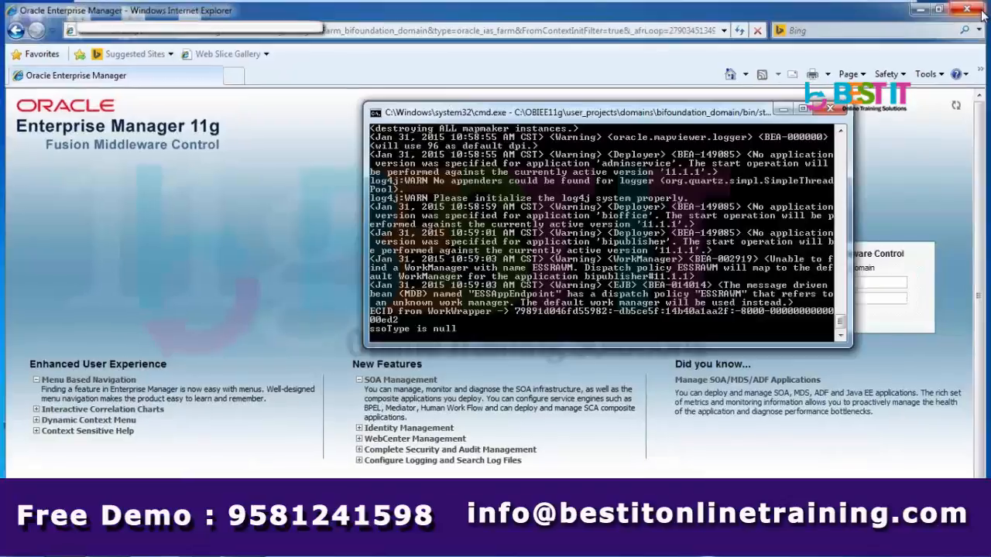
left_click(781, 111)
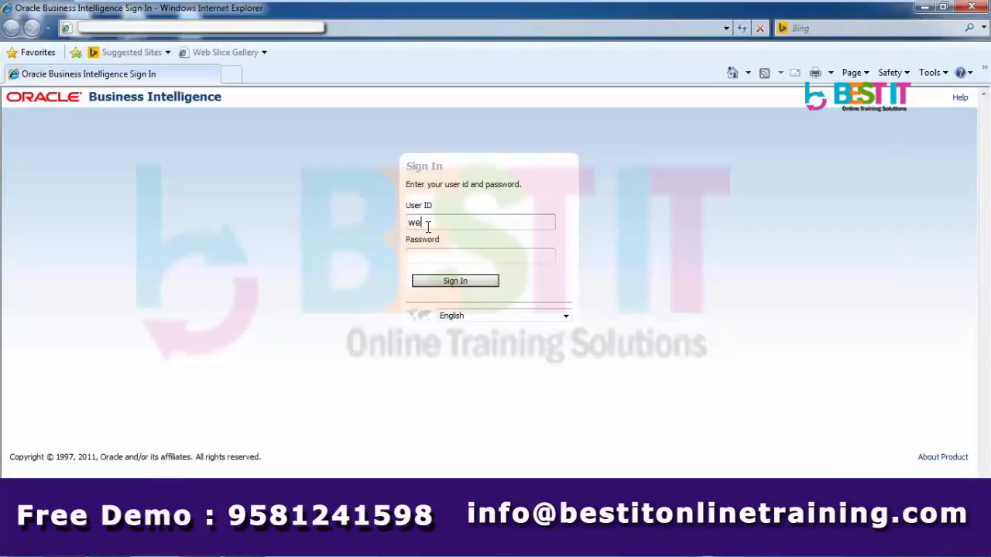
Complete the user ID and enter the password on the Sign In form
type("blogic")
key("Tab")
type("welcomic123")
Sign in to OBIEE and start a new analysis from the New menu
key("Return")
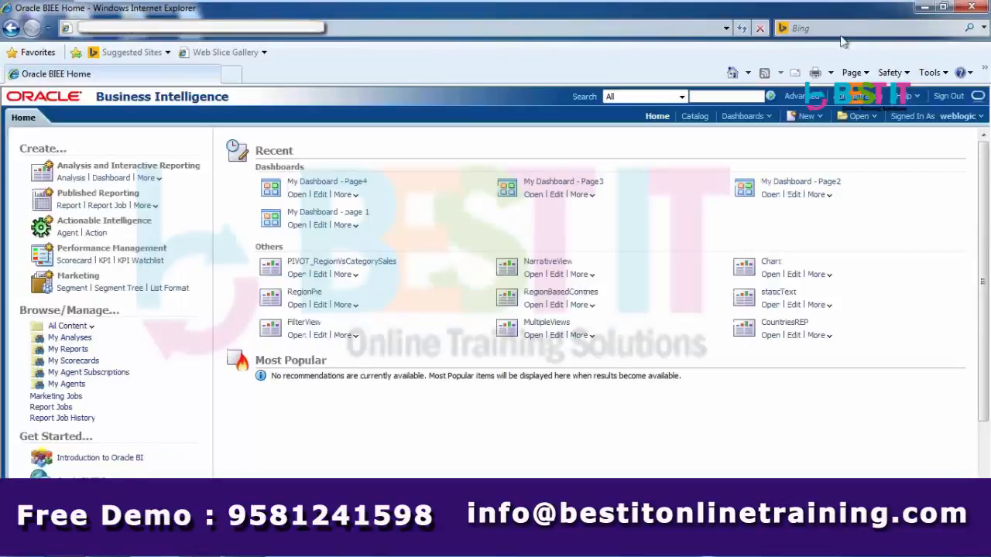
left_click(808, 117)
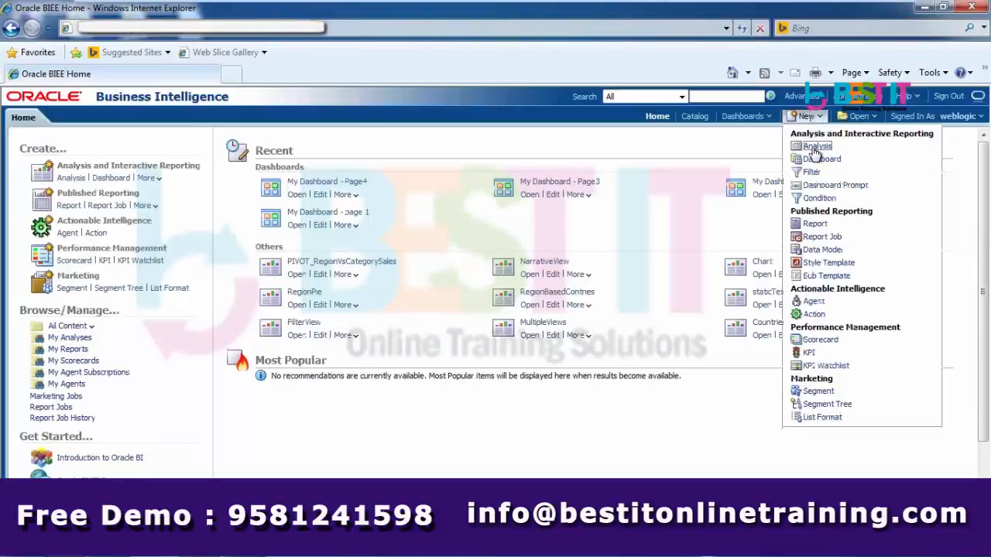
left_click(816, 148)
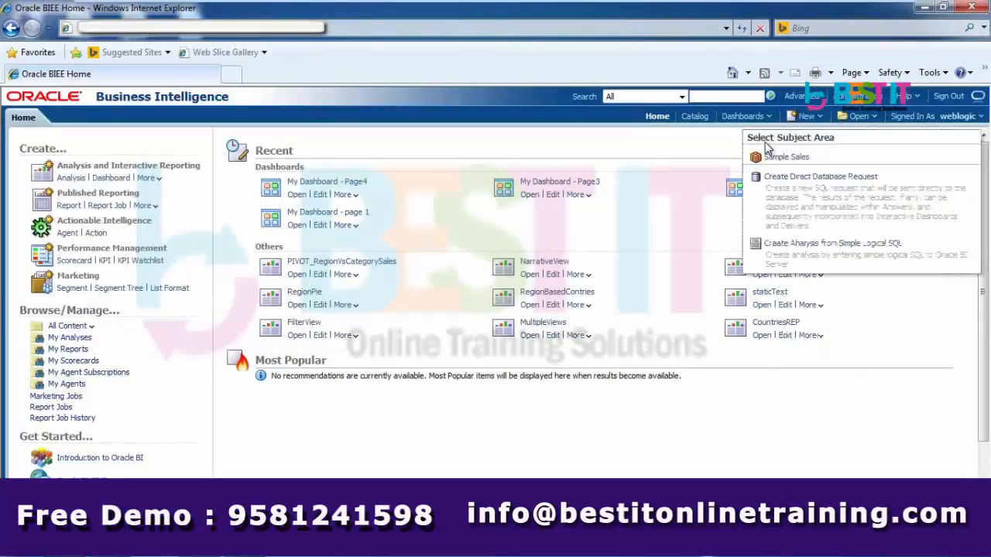
Build a Sample Sales analysis with H20 Product from Products WithoutRaggedOption and Base Units Revenue
left_click(776, 161)
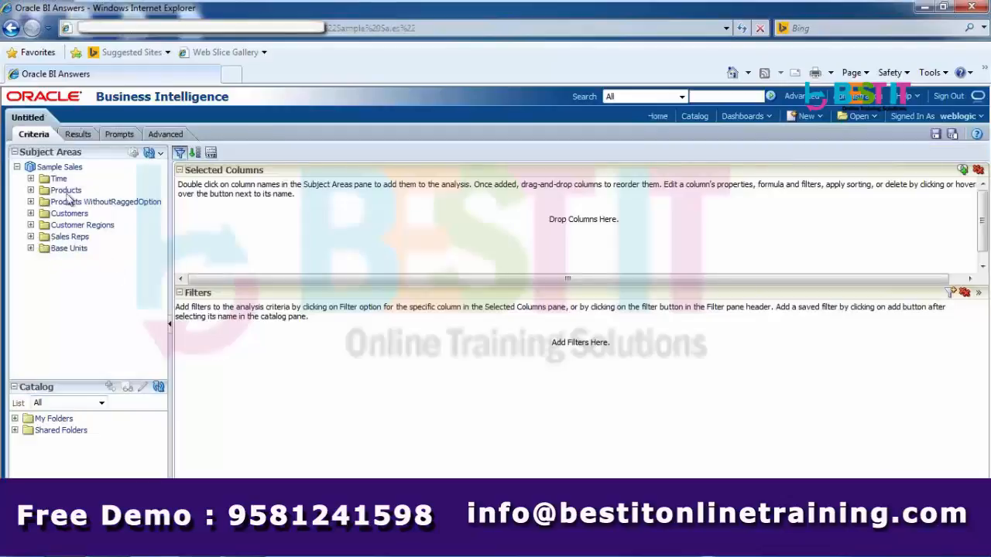
left_click(93, 202)
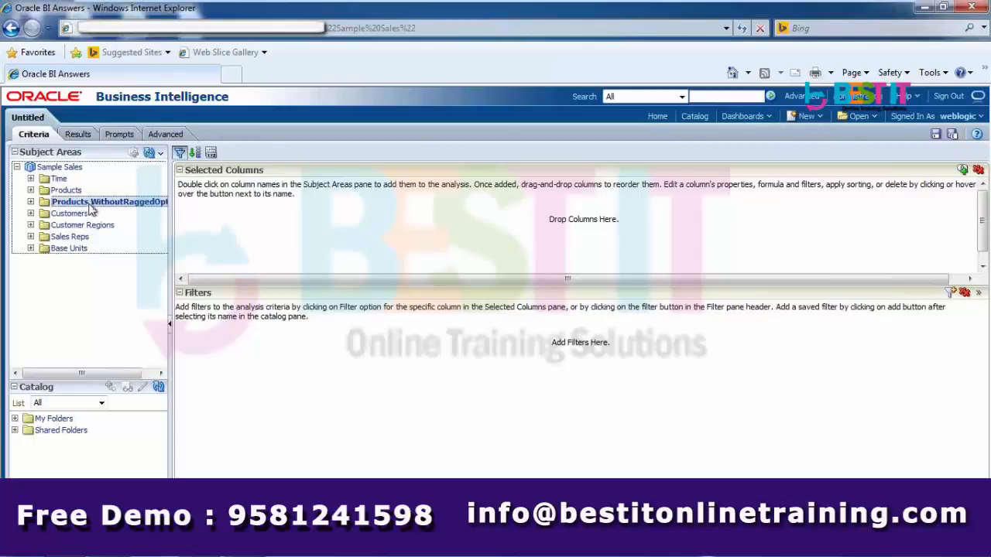
left_click(30, 202)
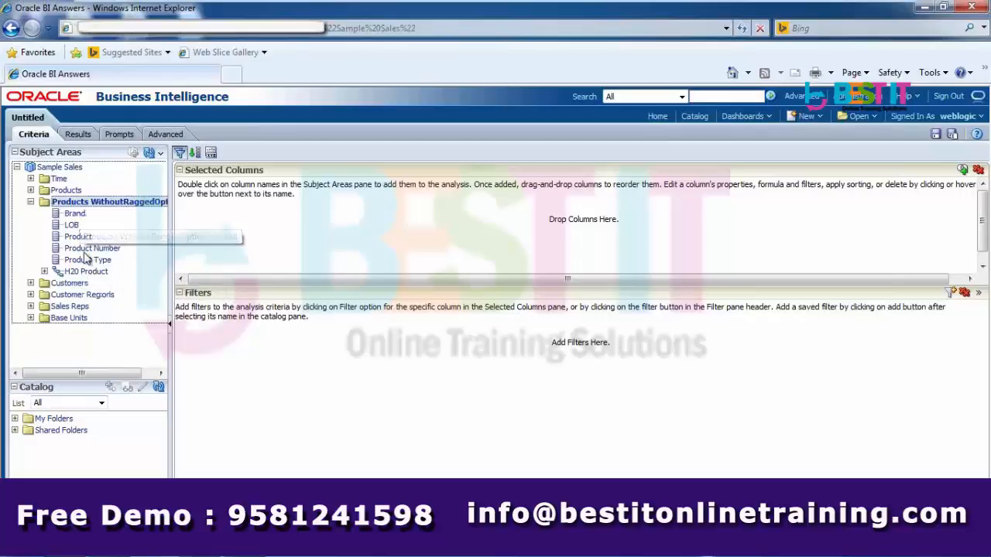
left_click_drag(87, 275, 198, 223)
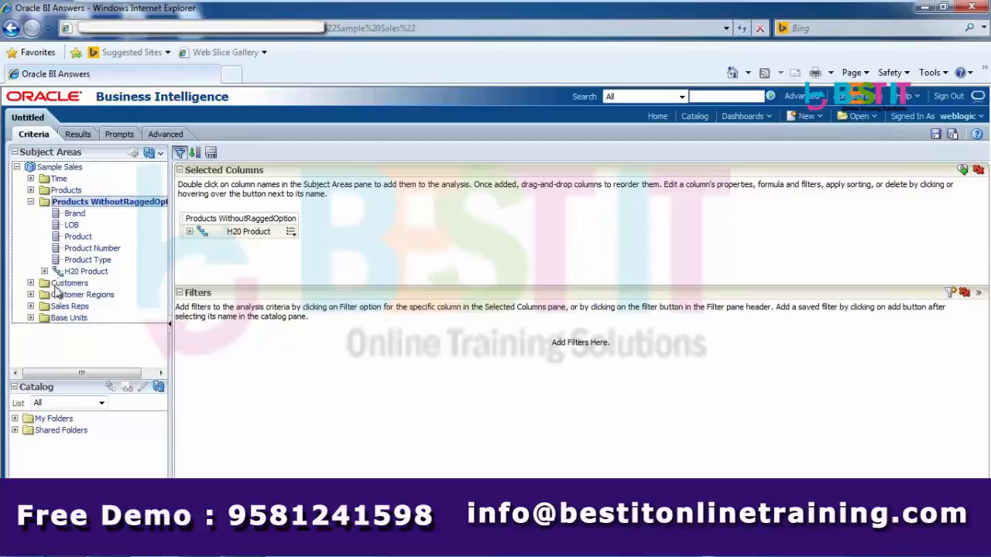
left_click(31, 318)
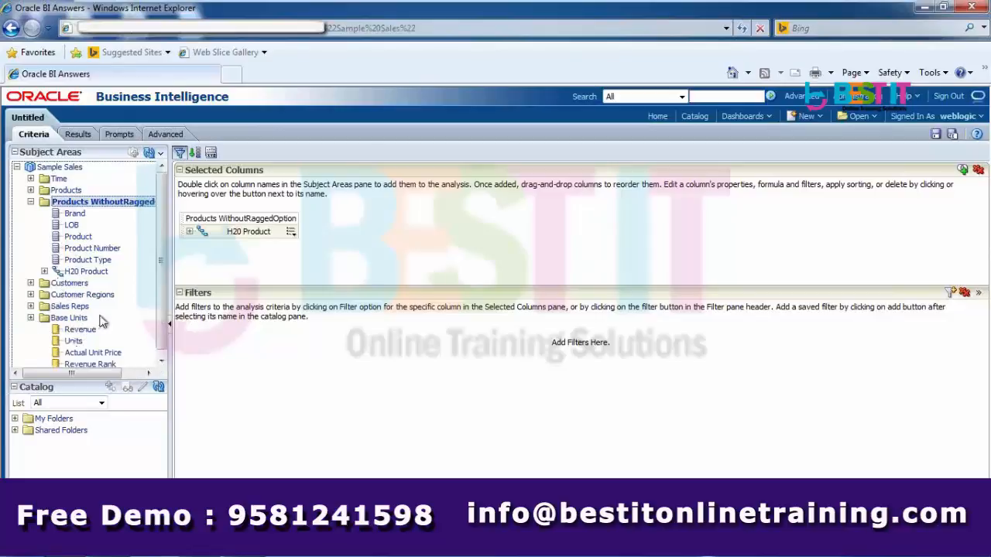
left_click_drag(87, 328, 307, 227)
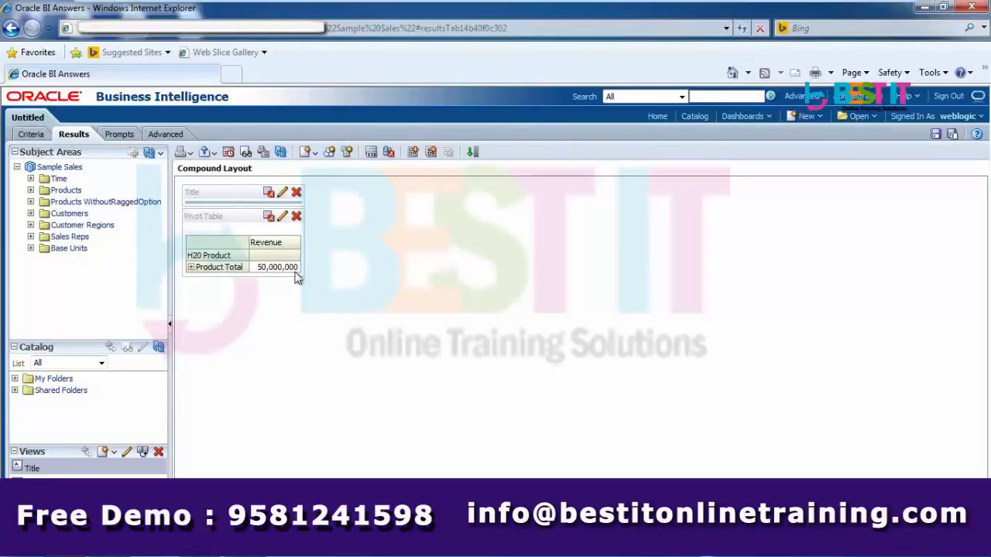
Expand Product Total, A - Brand 1, B - LOB 1, C - Type 1 and D - Product 1 in the pivot table
left_click(191, 268)
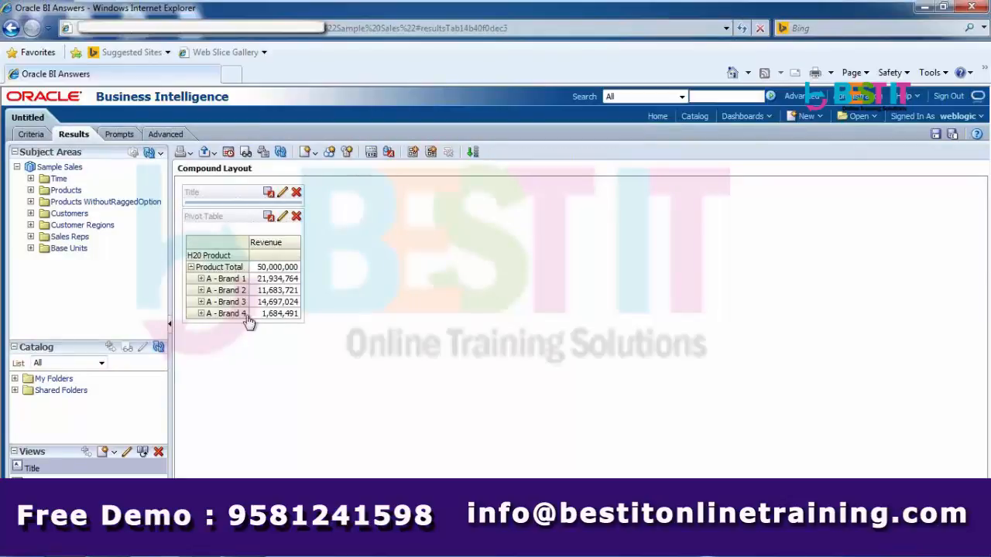
left_click(201, 279)
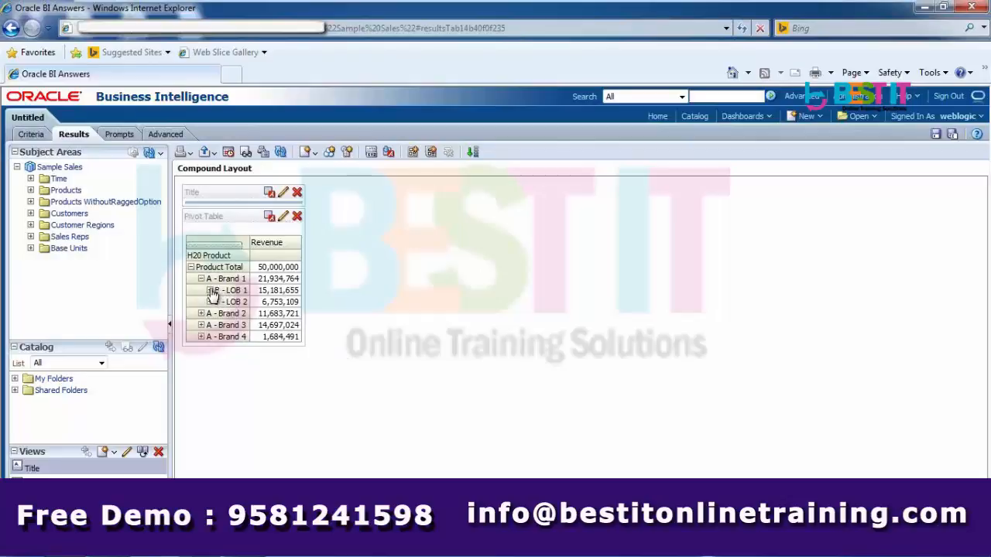
left_click(209, 291)
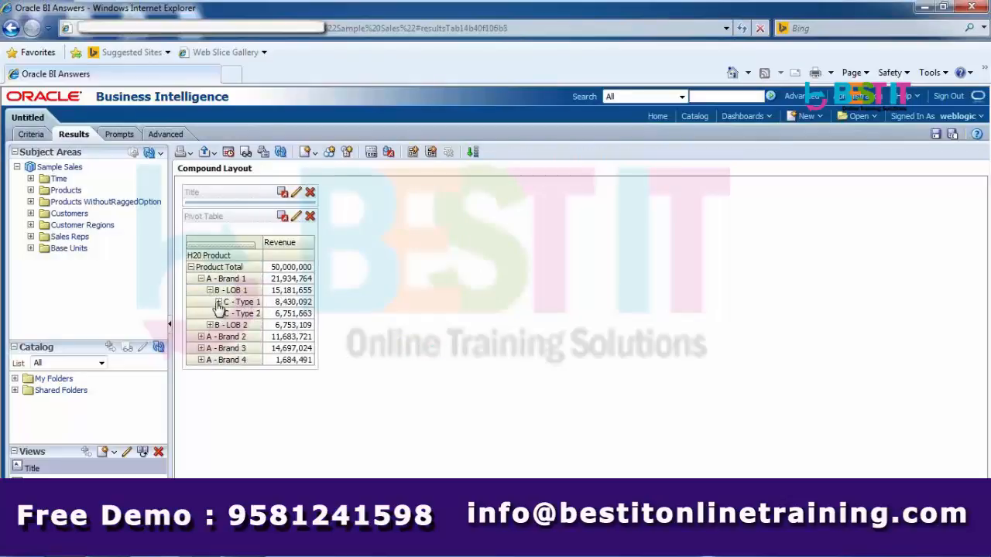
left_click(218, 302)
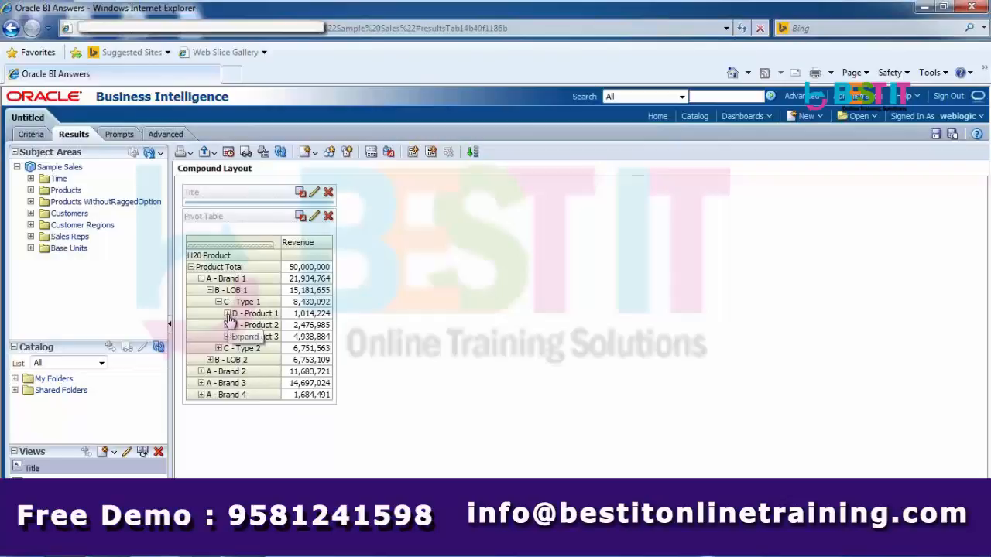
left_click(227, 315)
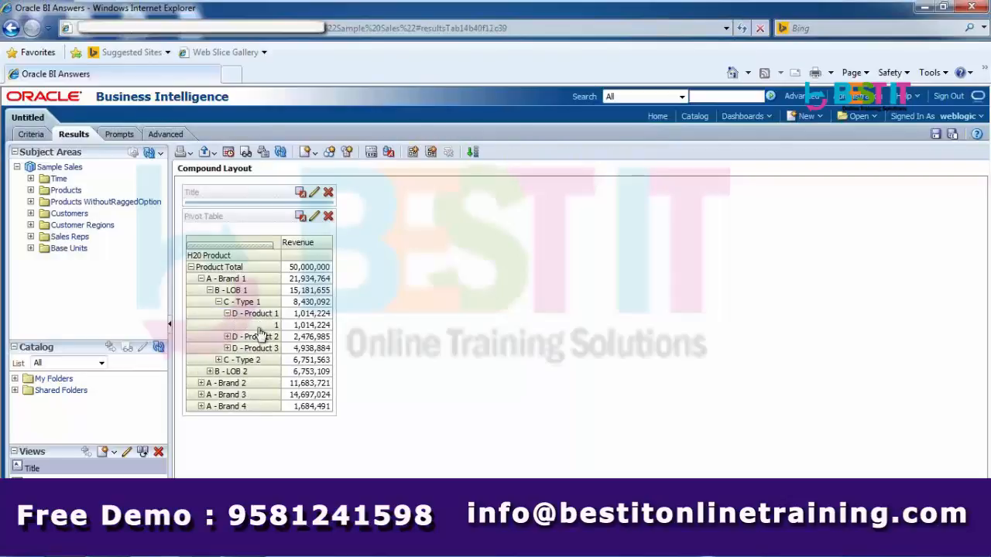